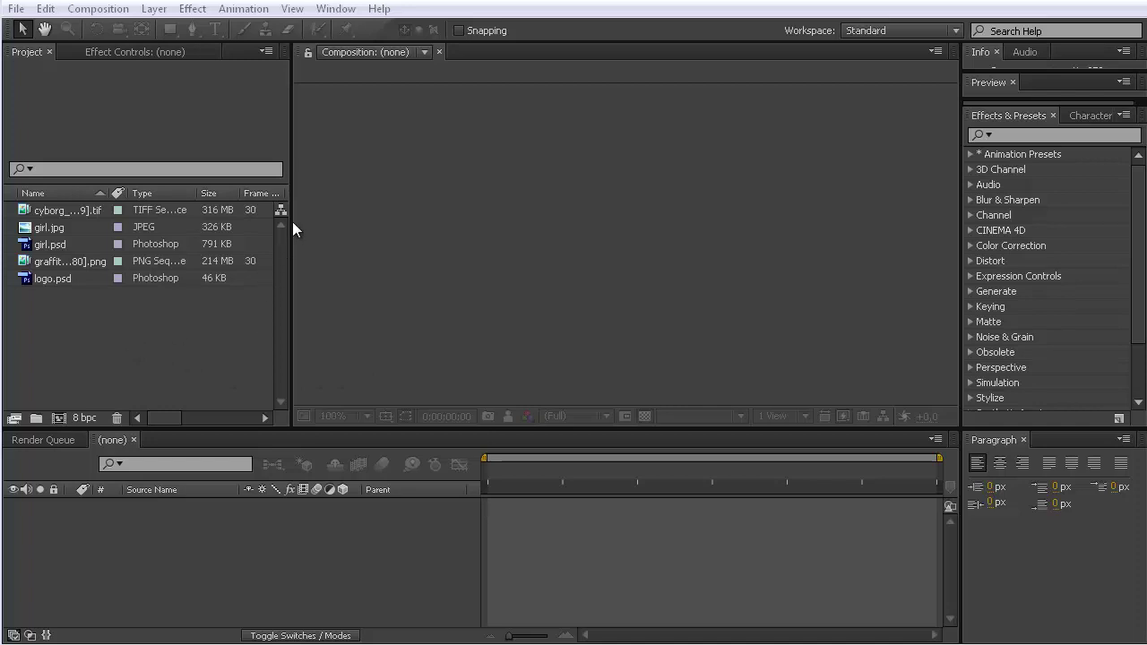
# Step: Create a new composition from the graffiti_plate_en[100-280].png sequence and preview its unstabilized footage
pyautogui.click(243, 9)
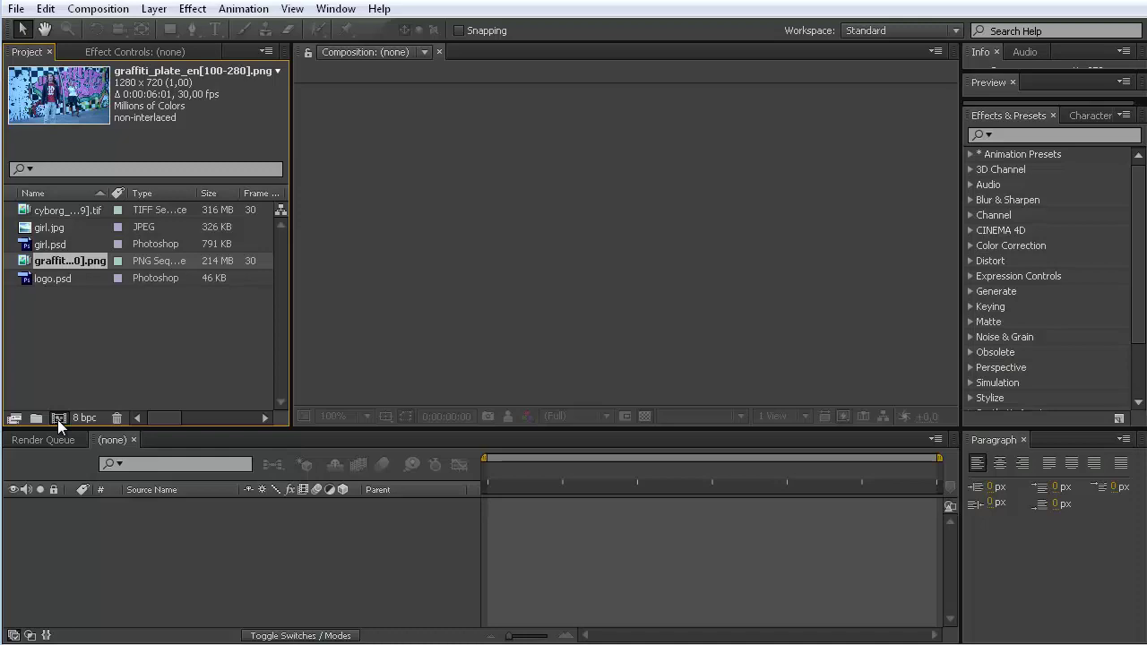
pyautogui.click(58, 419)
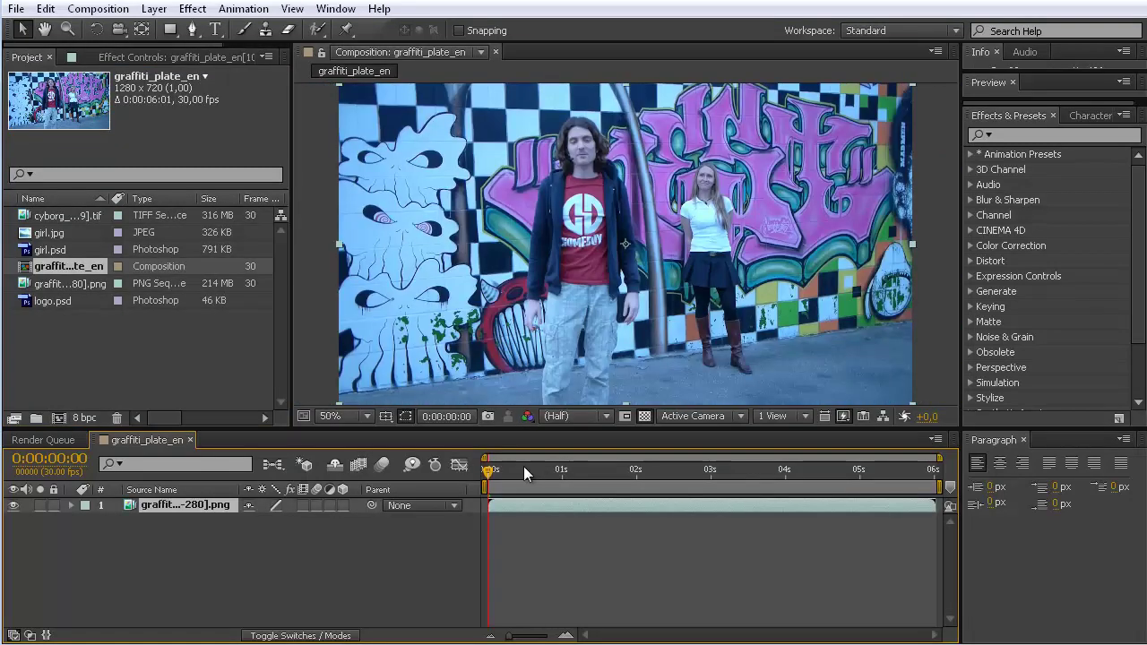
pyautogui.moveTo(486, 465)
pyautogui.mouseDown()
pyautogui.moveTo(929, 471)
pyautogui.moveTo(488, 484)
pyautogui.mouseUp()
pyautogui.moveTo(484, 470)
pyautogui.mouseDown()
pyautogui.moveTo(724, 468)
pyautogui.moveTo(484, 468)
pyautogui.mouseUp()
# Step: Apply Warp Stabilizer VFX to the graffiti plate layer
pyautogui.click(251, 9)
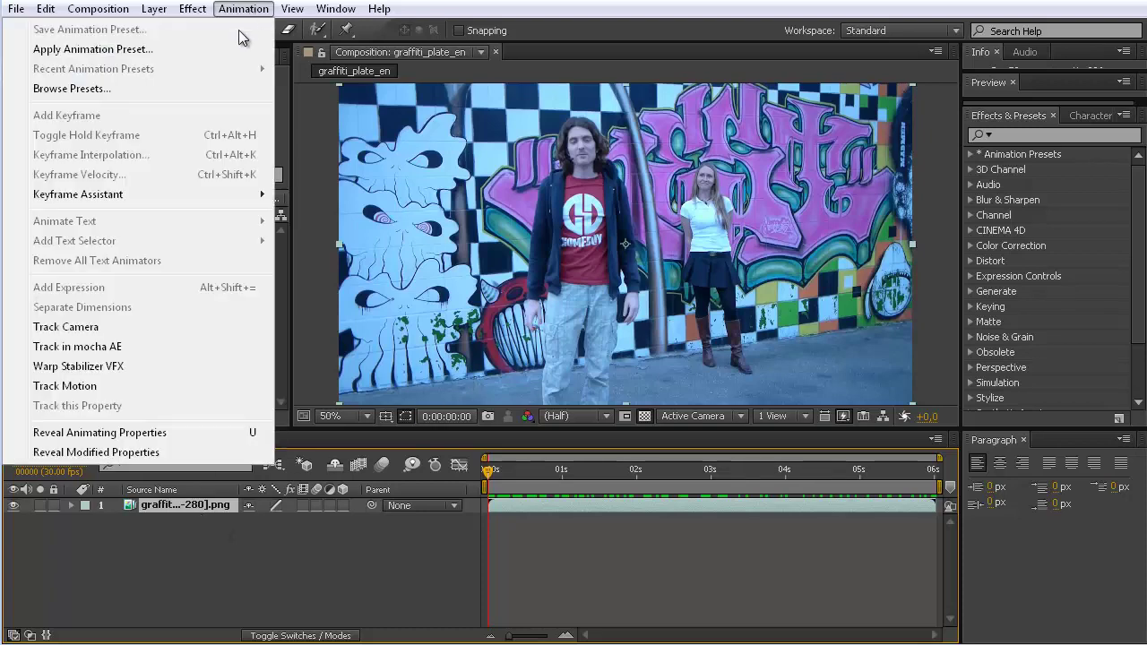
pyautogui.click(137, 365)
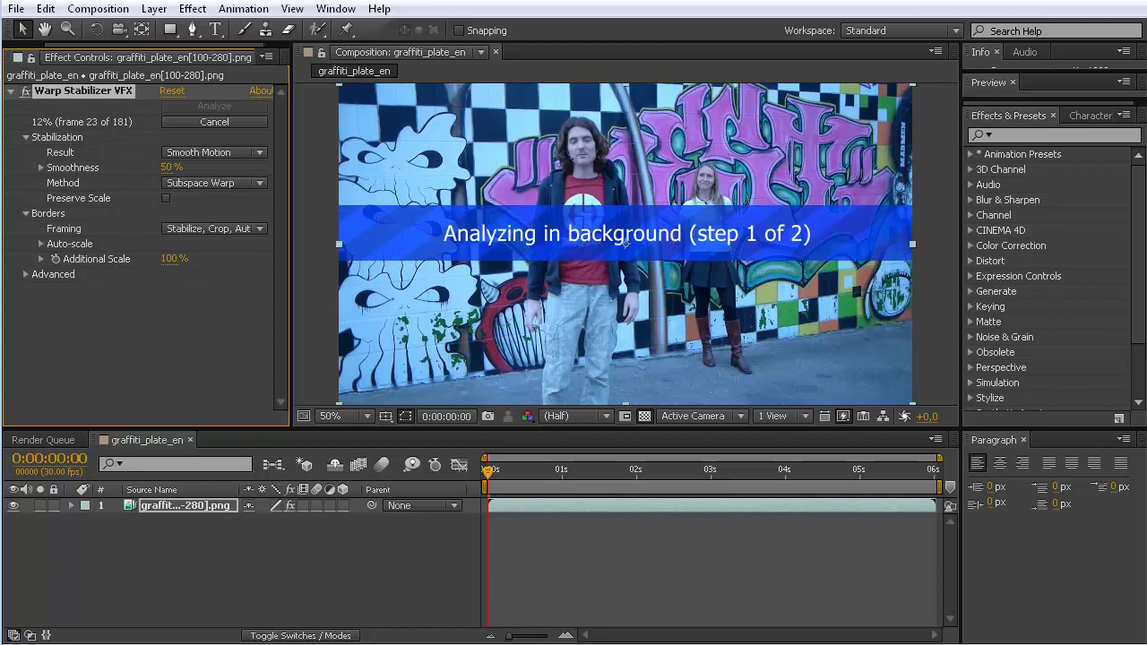
# Step: Switch to the browser and look through the mamoworld.com tutorials page for the Graffiti becomes Alive tutorial
pyautogui.moveTo(1146, 64); pyautogui.dragTo(503, 66)
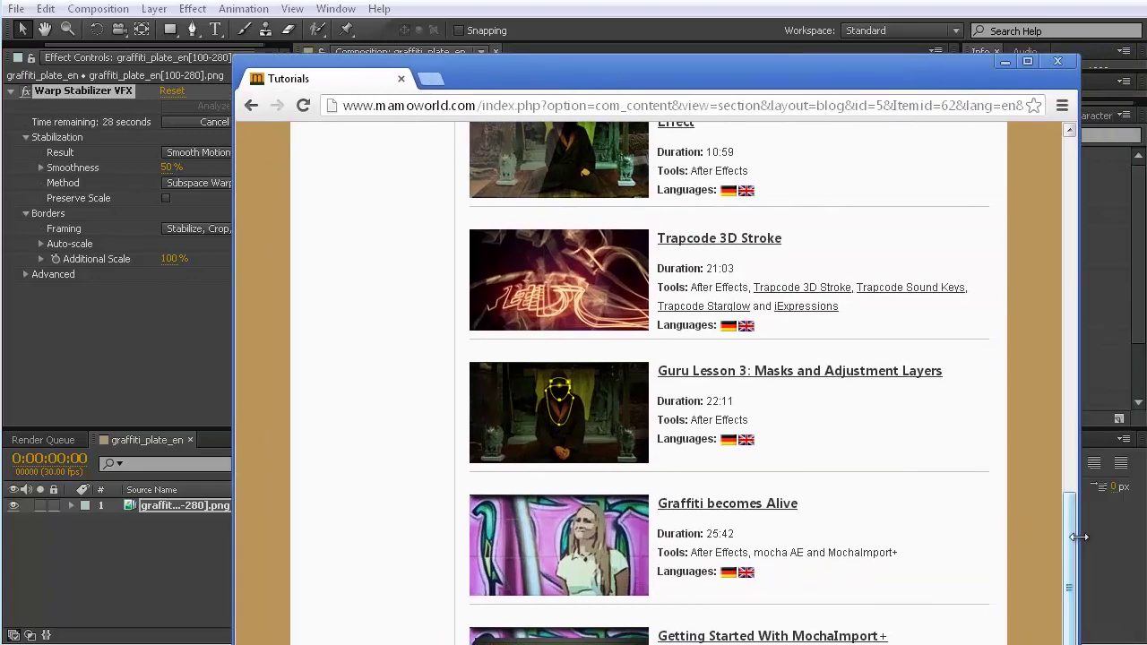
pyautogui.moveTo(1069, 536); pyautogui.dragTo(1074, 110)
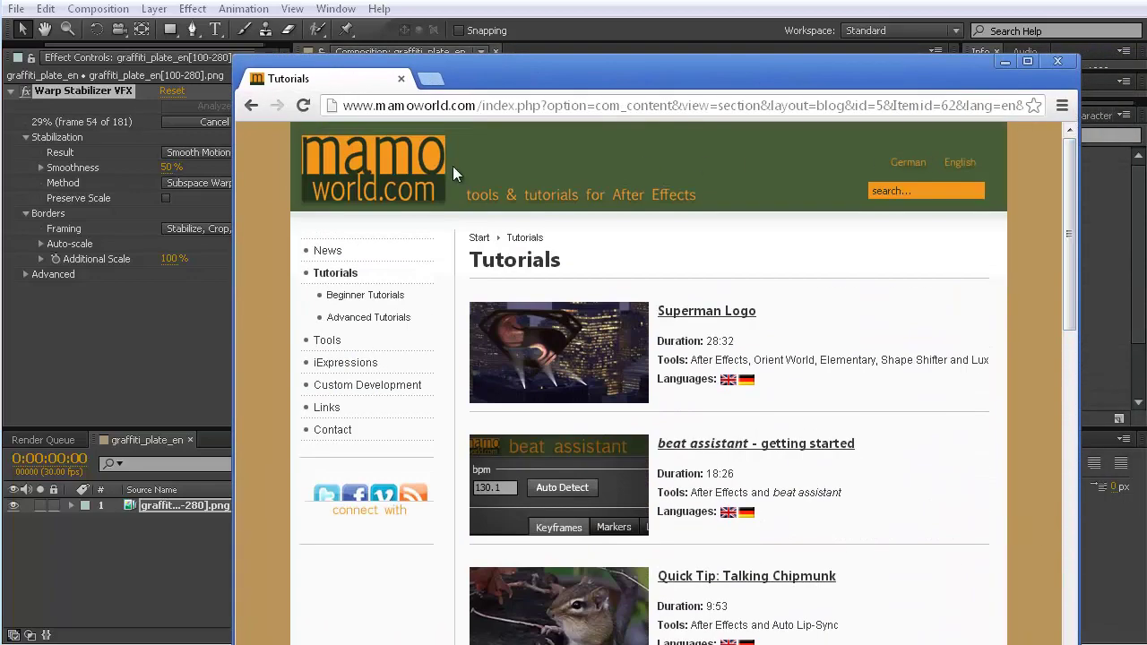
pyautogui.moveTo(475, 106); pyautogui.dragTo(315, 112)
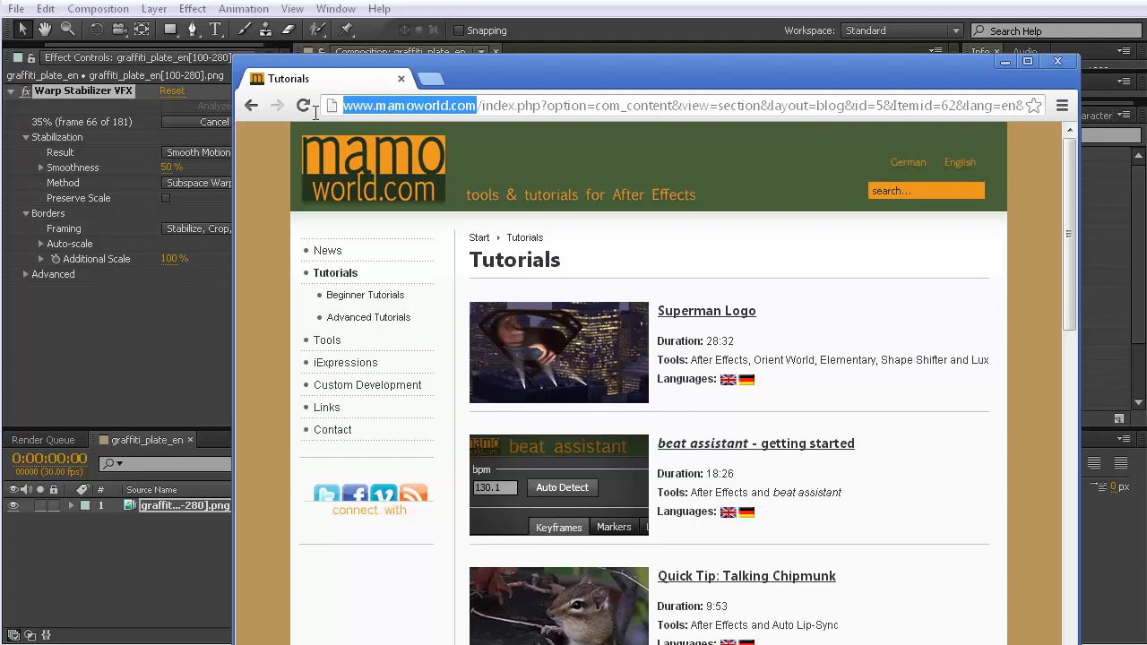
pyautogui.moveTo(1070, 242); pyautogui.dragTo(998, 617)
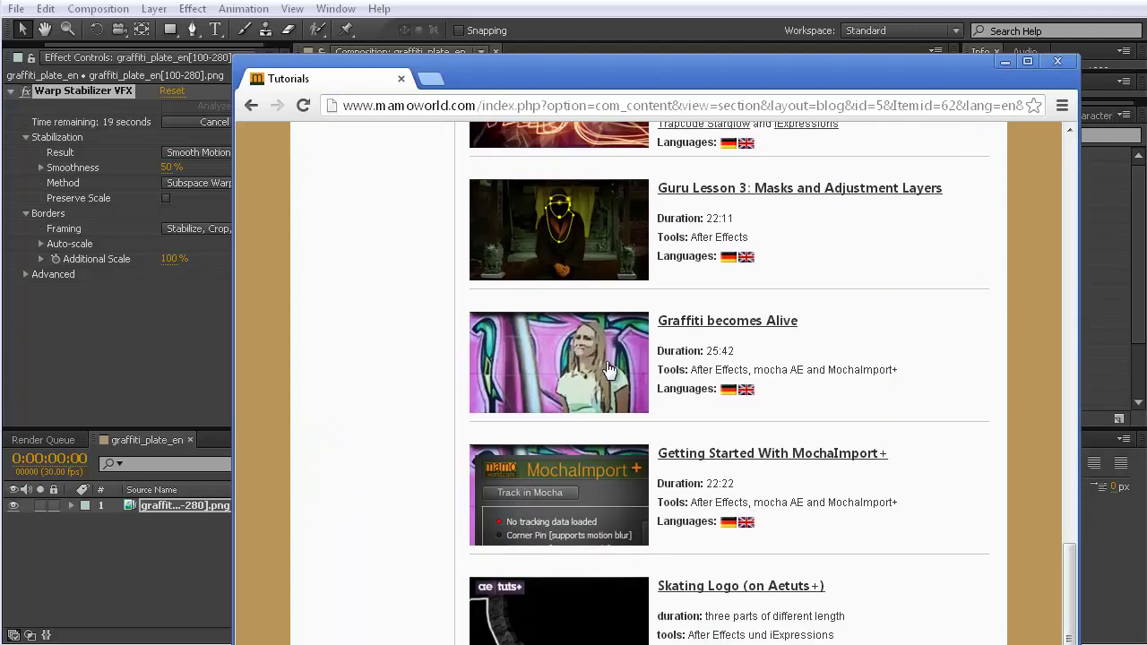
pyautogui.moveTo(585, 79); pyautogui.dragTo(1146, 81)
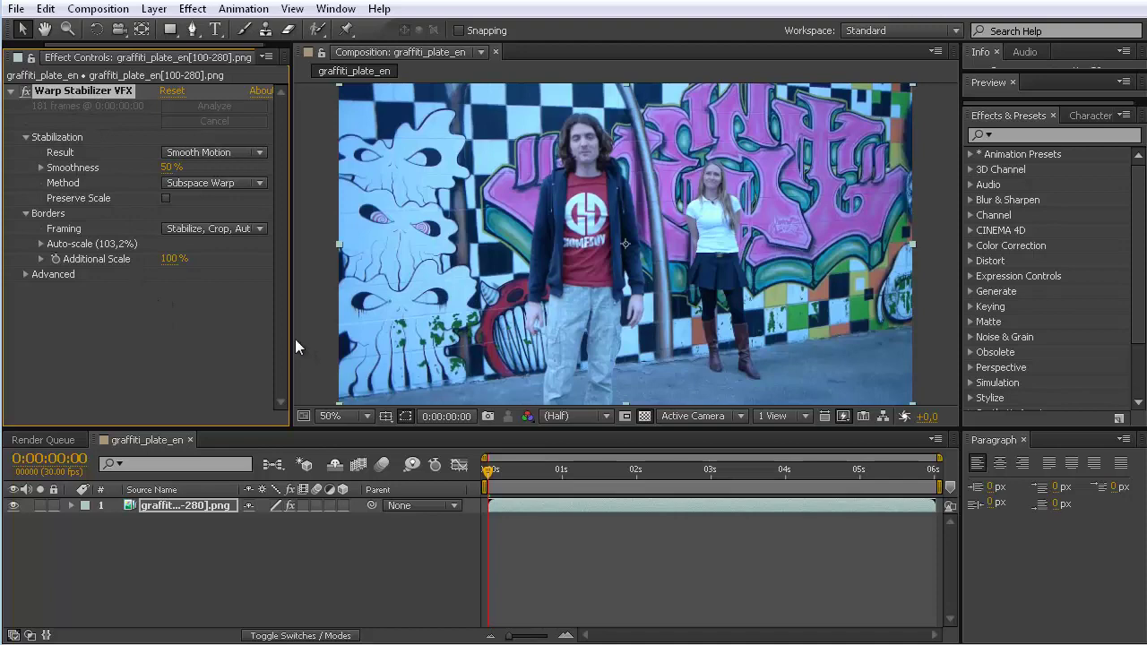
# Step: Preview the graffiti footage with Warp Stabilizer VFX enabled and disabled to compare the camera motion
pyautogui.moveTo(489, 473); pyautogui.dragTo(468, 462)
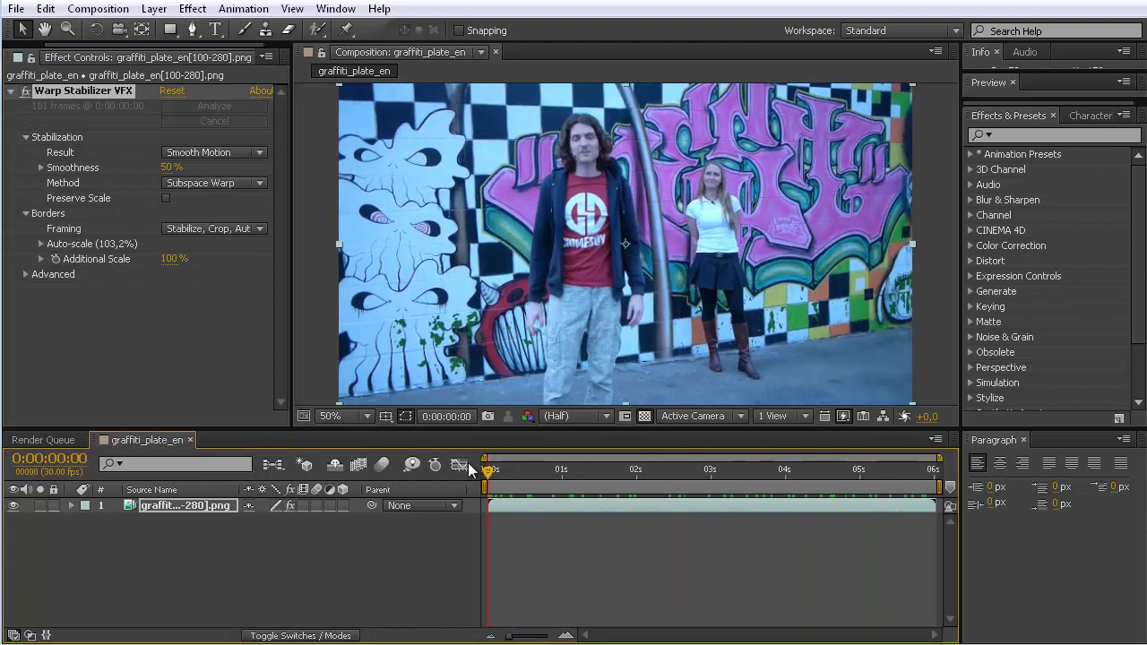
pyautogui.press('space')
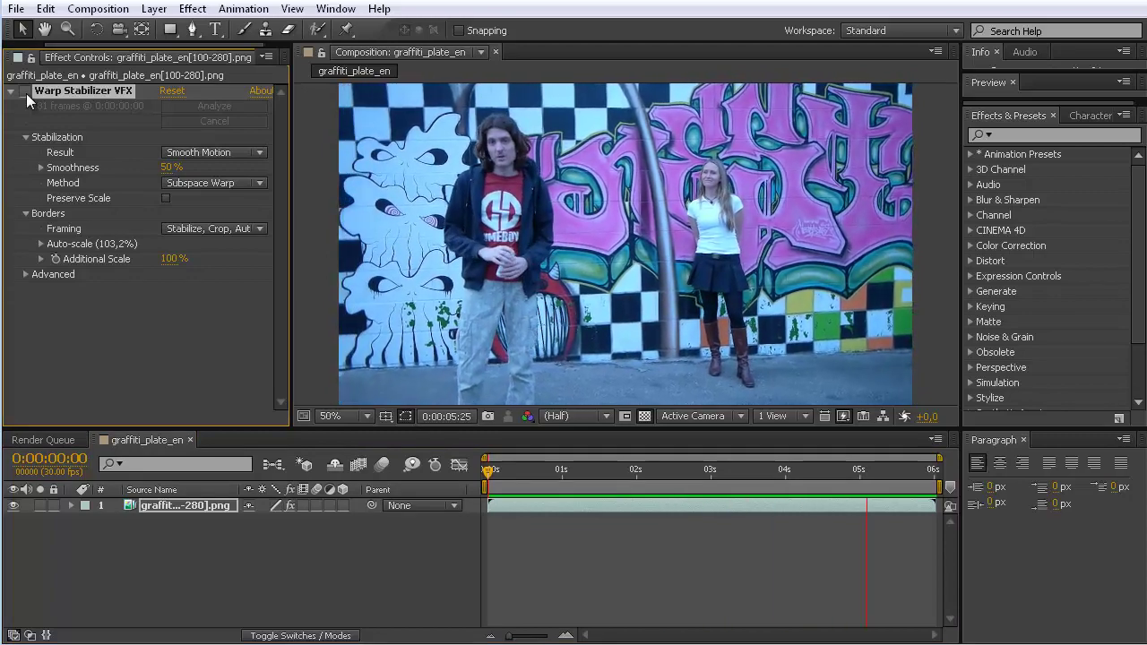
pyautogui.press('space')
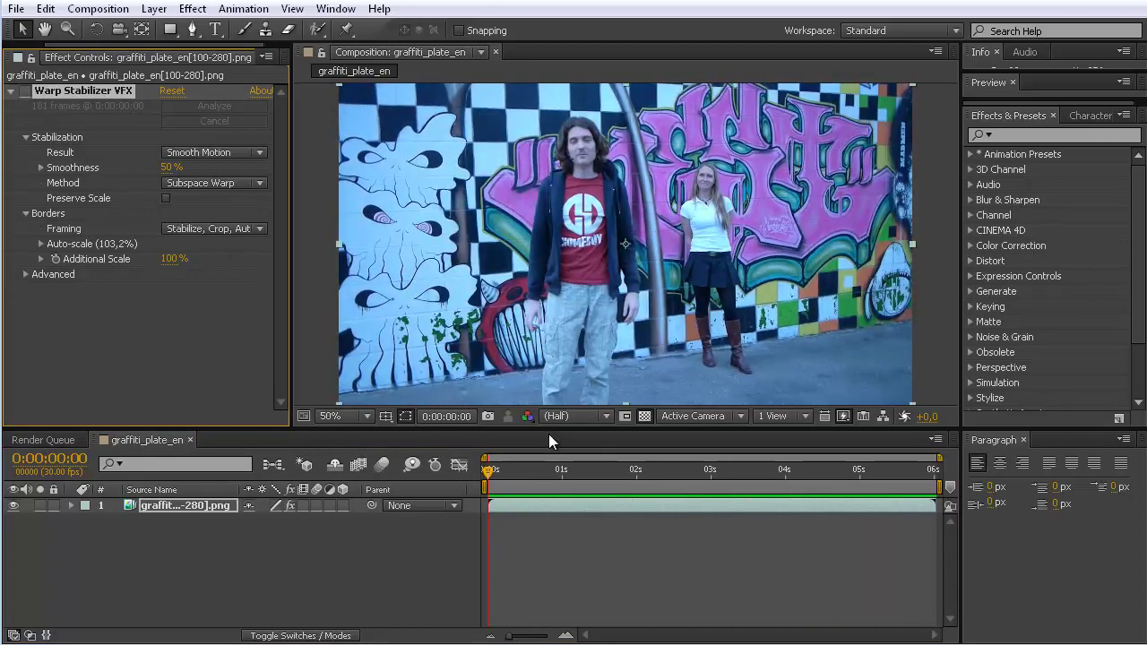
pyautogui.click(26, 91)
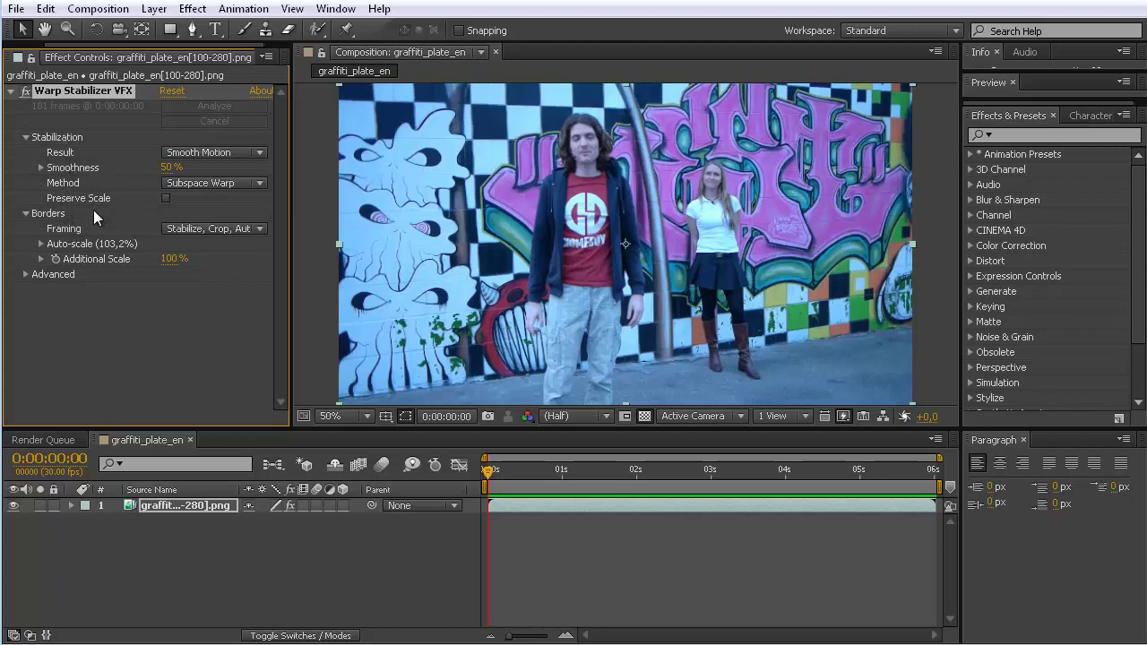
# Step: Set the Warp Stabilizer VFX Objective to Reversible Stabilization in its advanced options
pyautogui.click(25, 274)
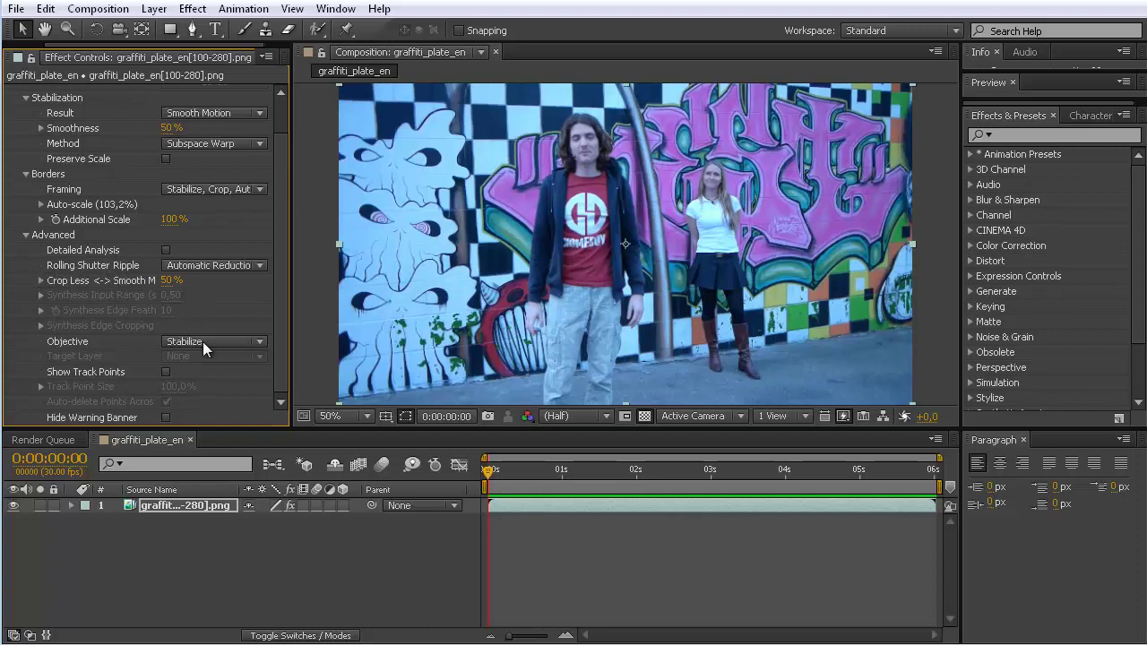
pyautogui.click(262, 343)
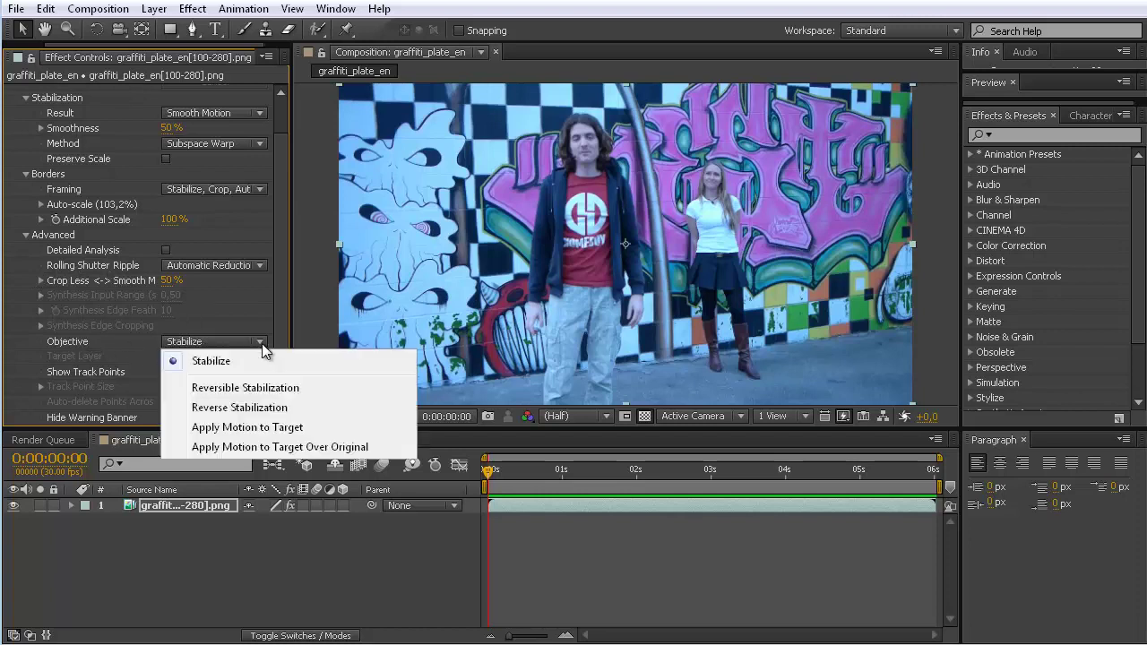
pyautogui.click(261, 390)
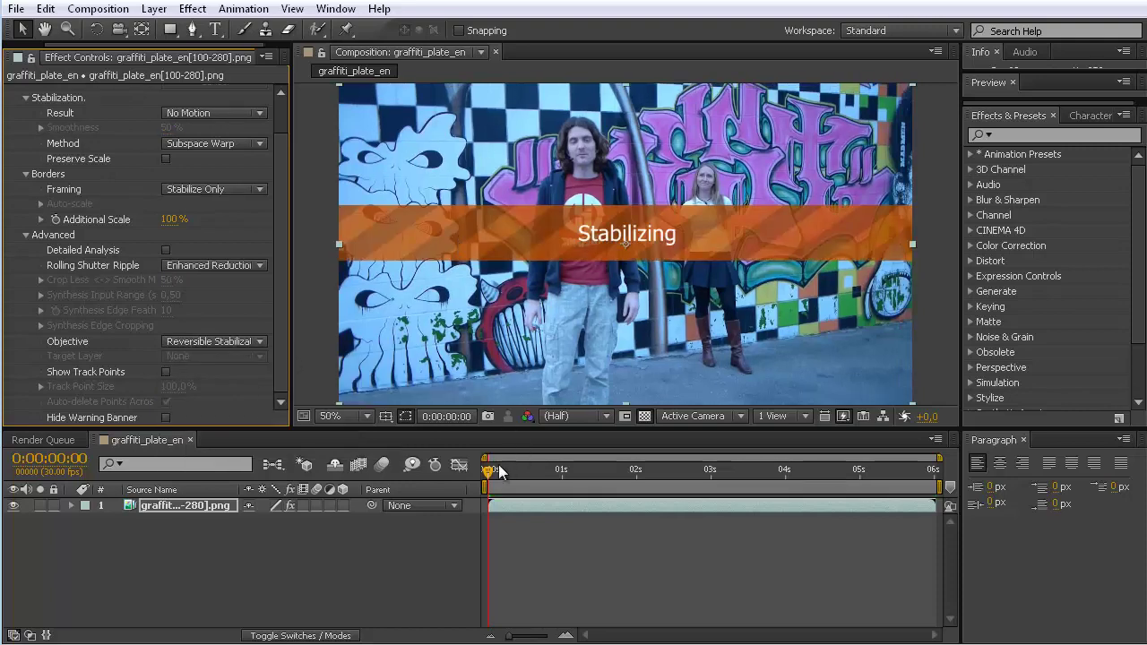
# Step: Scrub through the timeline to examine how the reversibly stabilized footage holds still
pyautogui.moveTo(486, 470); pyautogui.dragTo(688, 468)
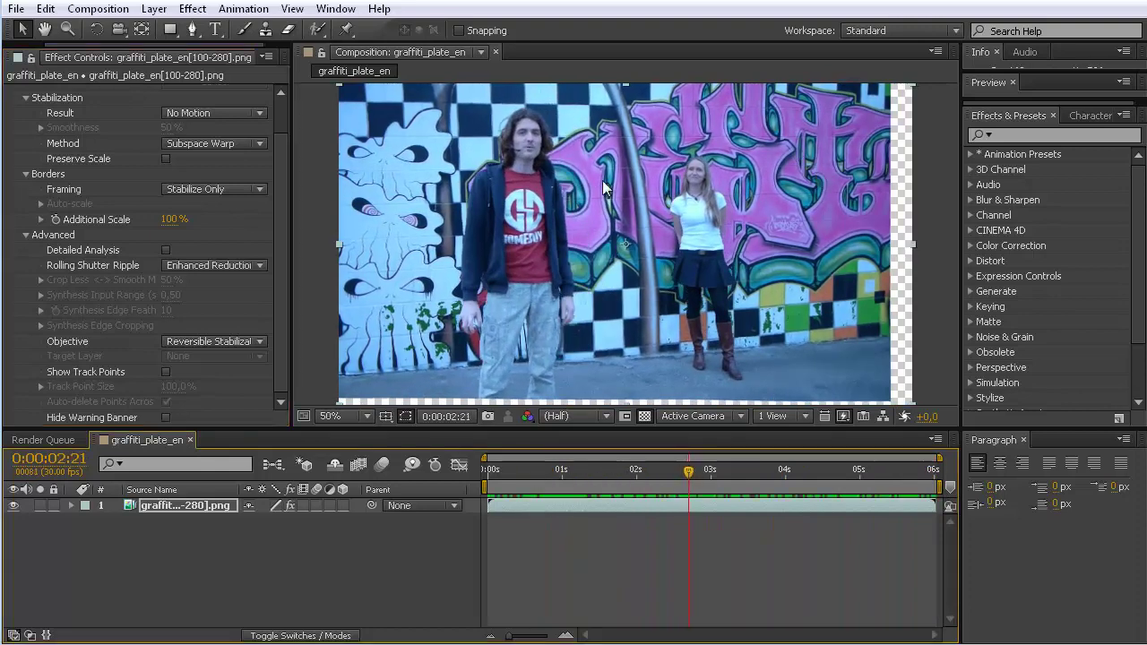
pyautogui.moveTo(684, 472); pyautogui.dragTo(490, 467)
pyautogui.moveTo(540, 436); pyautogui.dragTo(720, 470)
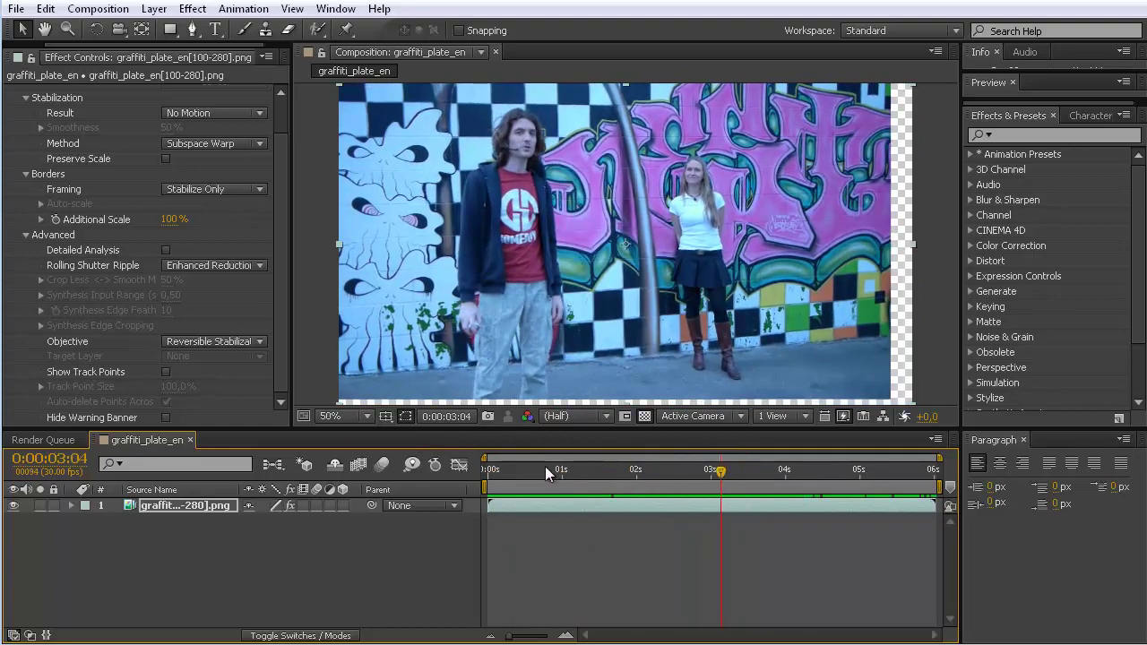
# Step: Pre-compose the graffiti layer as "stabilized precomp", moving all attributes into the new composition
pyautogui.click(172, 509)
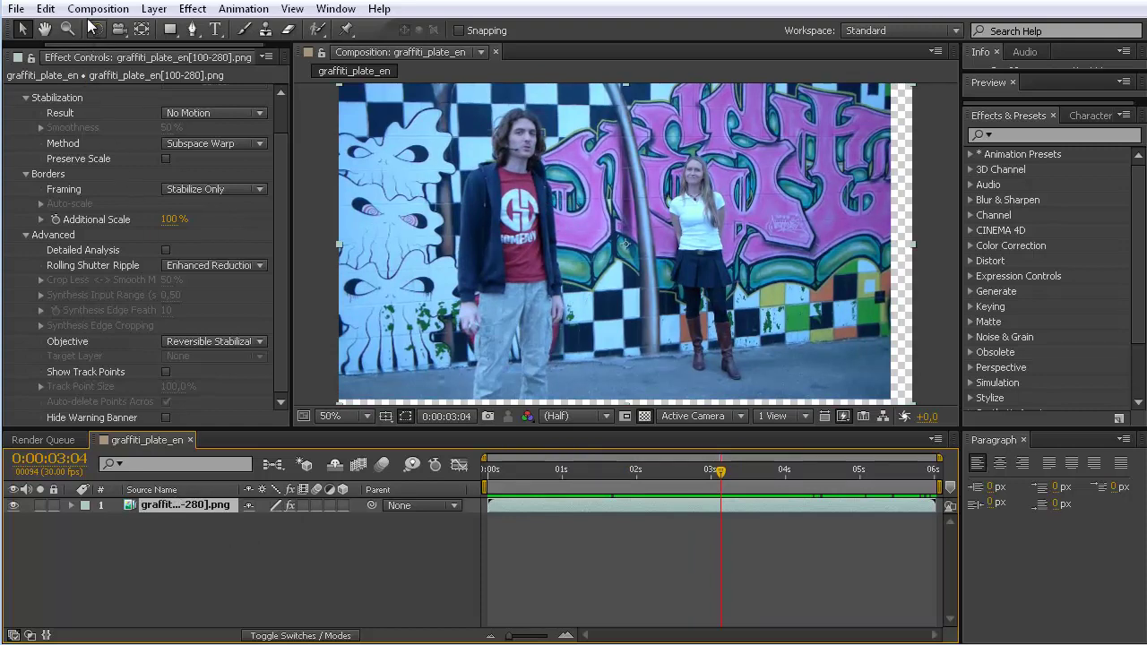
pyautogui.click(153, 9)
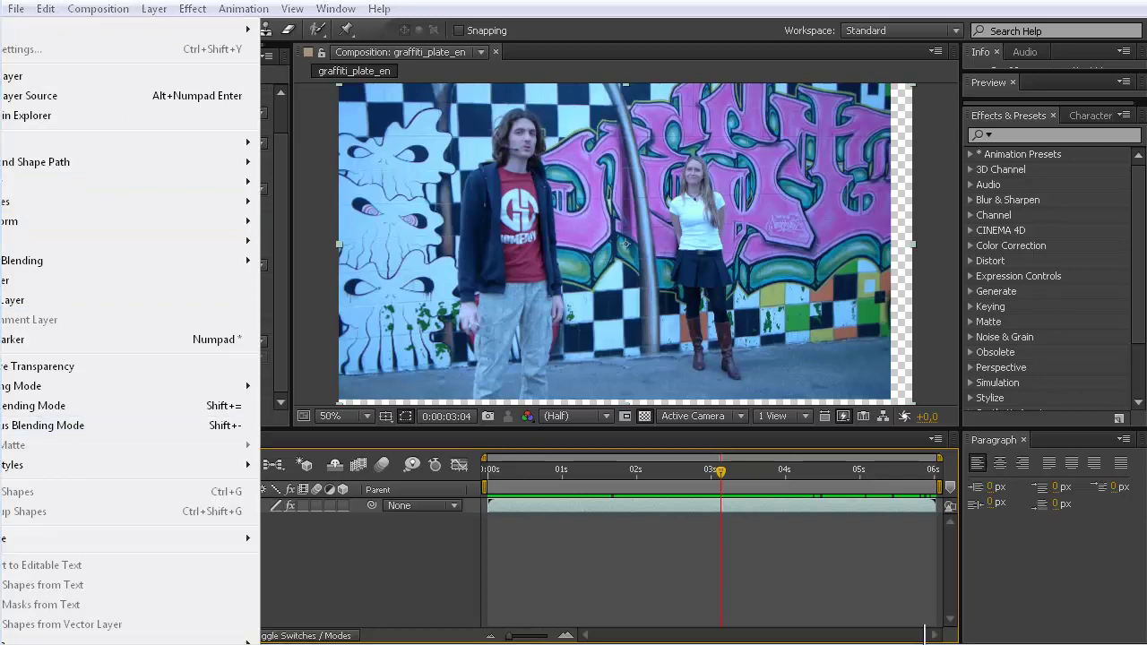
pyautogui.hotkey('ctrl', 'shift', 'c')
pyautogui.moveTo(1098, 513); pyautogui.dragTo(756, 299)
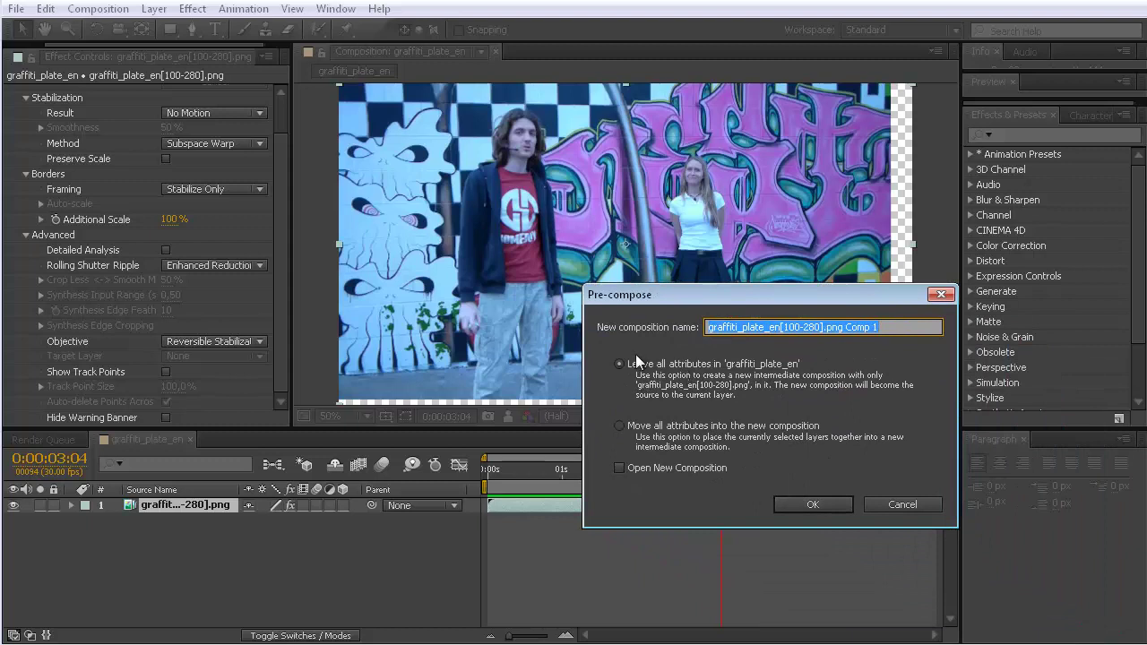
pyautogui.click(618, 426)
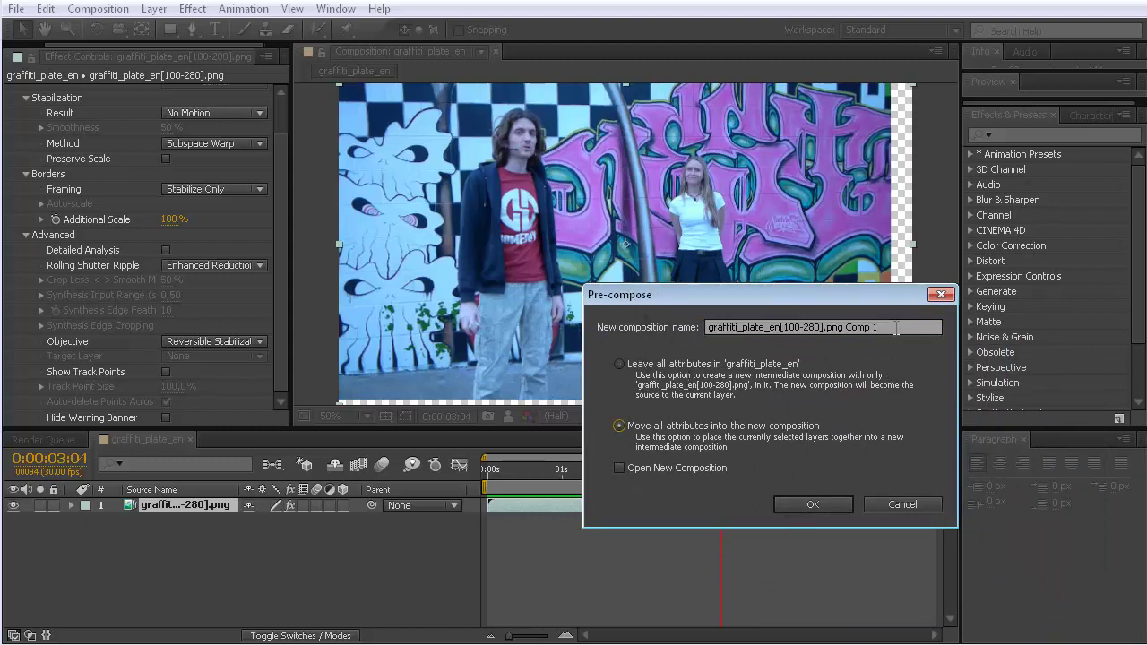
pyautogui.moveTo(895, 328); pyautogui.dragTo(562, 314)
pyautogui.press('BackSpace')
pyautogui.write('stabilize')
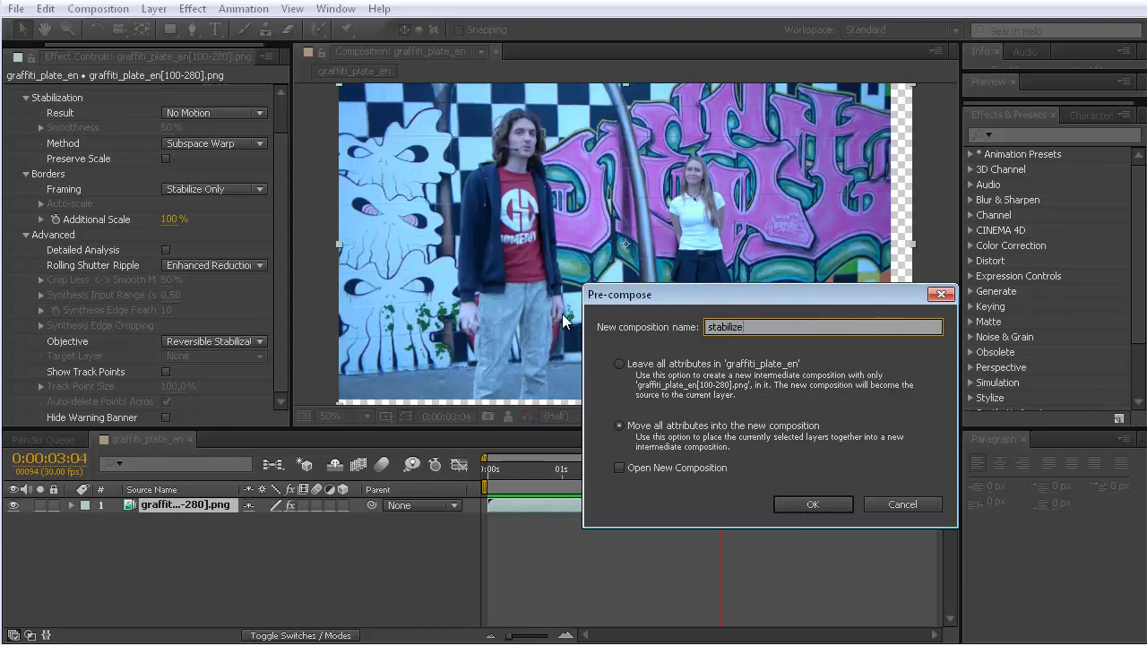
pyautogui.write('d precomp')
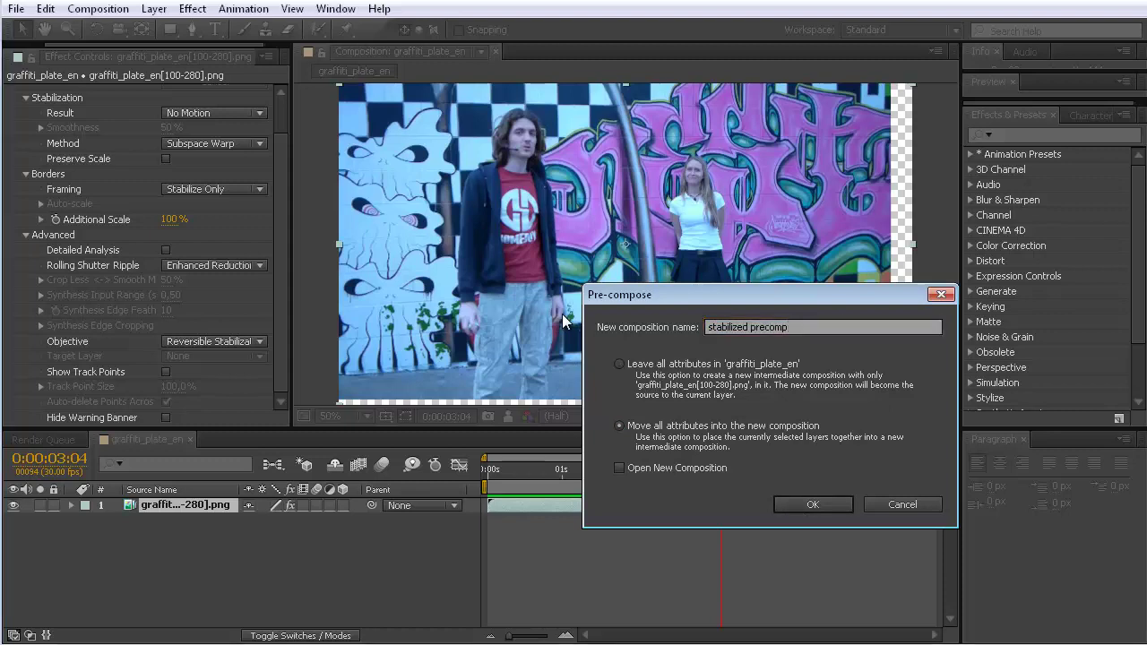
pyautogui.click(811, 506)
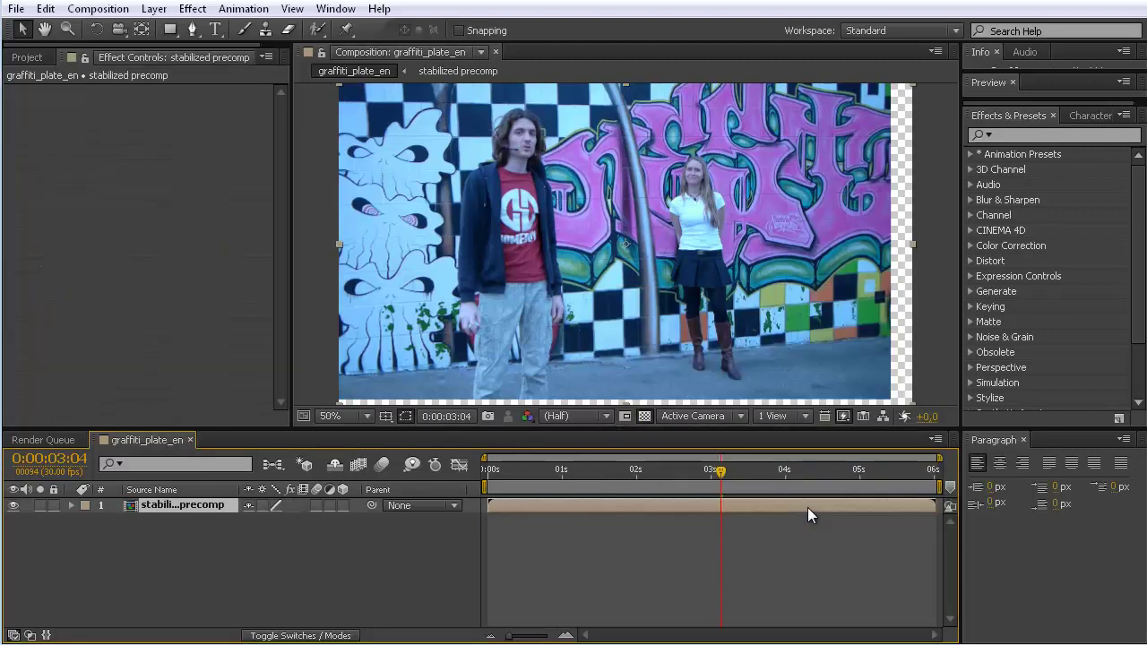
# Step: Copy the Warp Stabilizer VFX effect from the footage inside stabilized precomp onto the stabilized precomp layer in graffiti_plate_en
pyautogui.doubleClick(190, 507)
pyautogui.click(191, 507)
pyautogui.press('e')
pyautogui.click(132, 516)
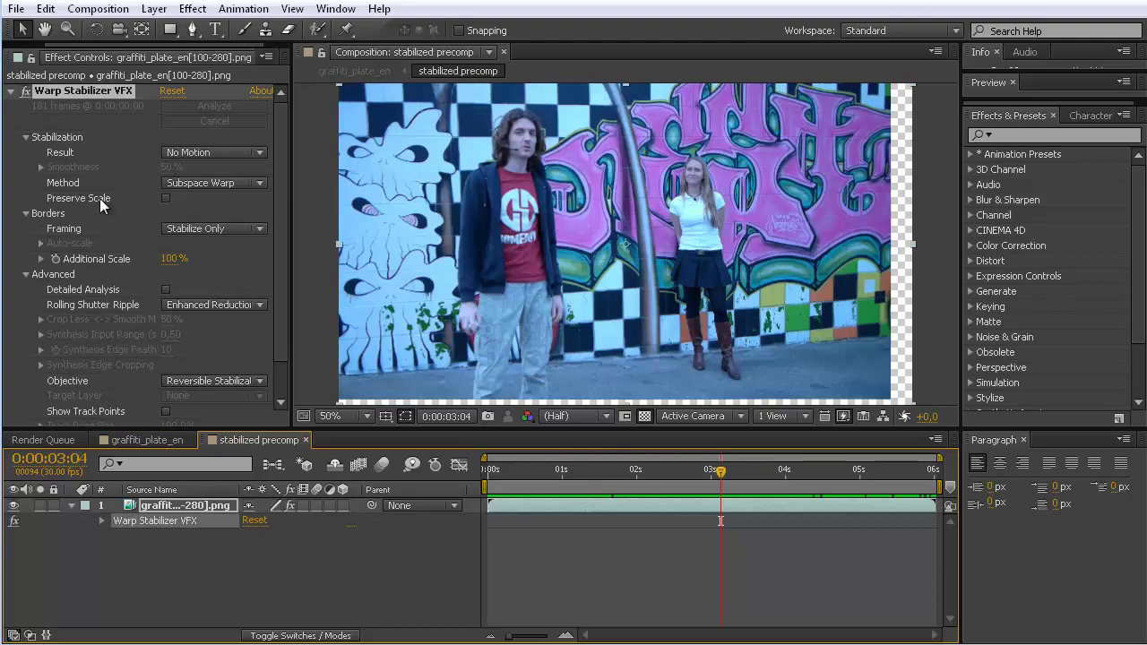
pyautogui.click(45, 8)
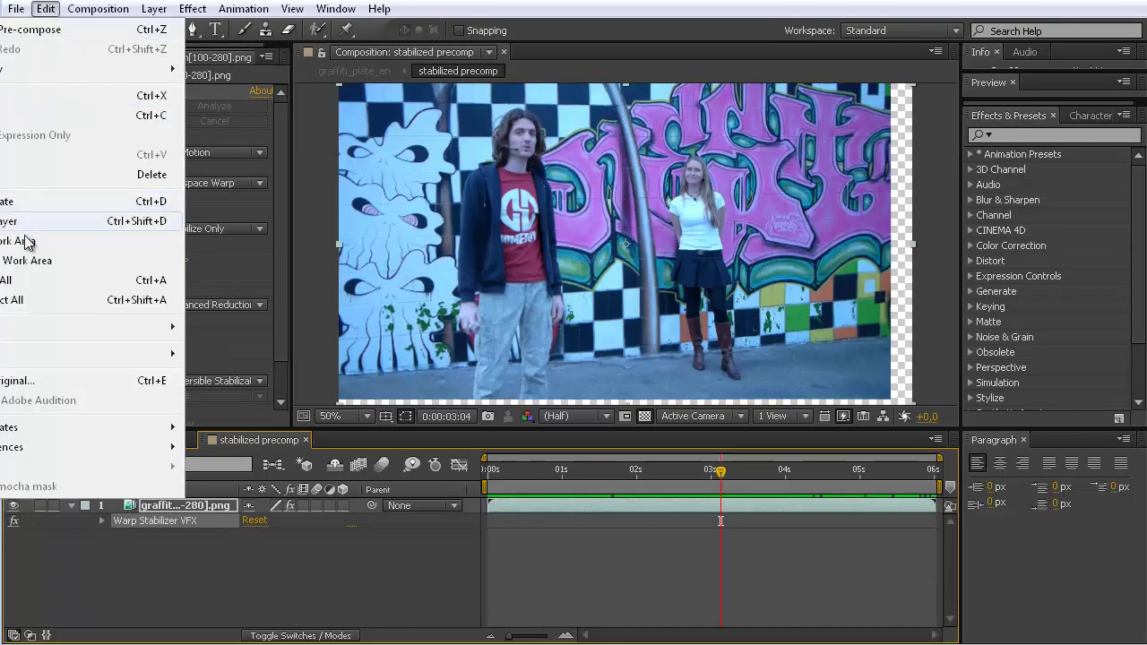
pyautogui.click(172, 439)
pyautogui.click(165, 439)
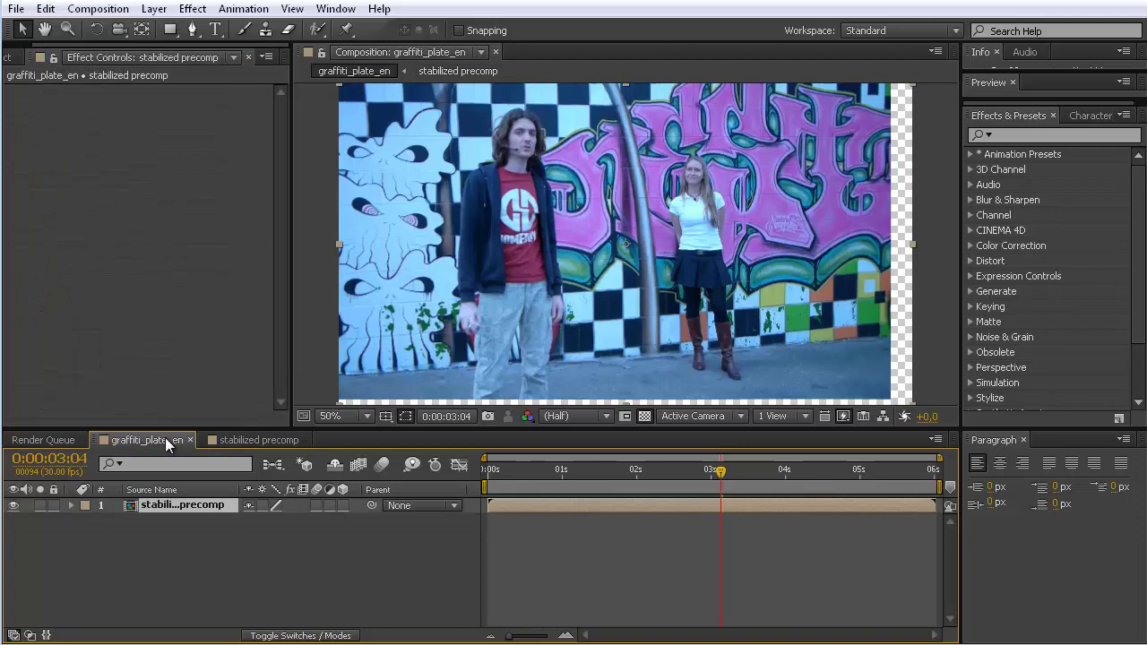
pyautogui.click(45, 8)
pyautogui.click(13, 159)
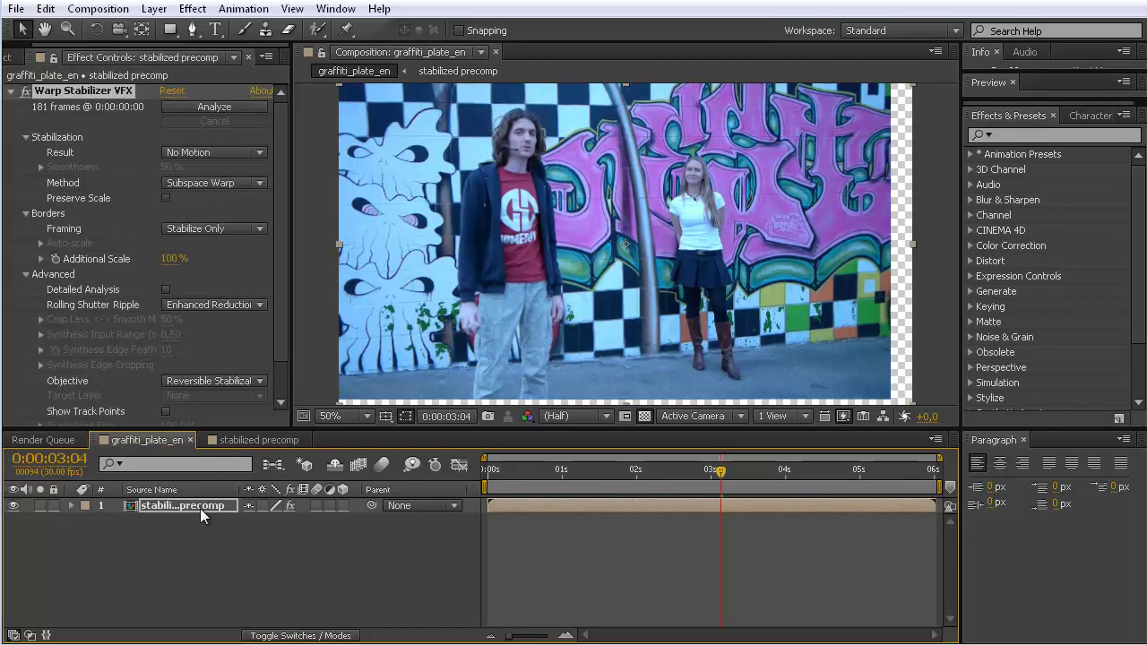
# Step: Set the Objective of the stabilized precomp layer's Warp Stabilizer VFX to Reverse Stabilization and check the result back at the first frame
pyautogui.click(71, 507)
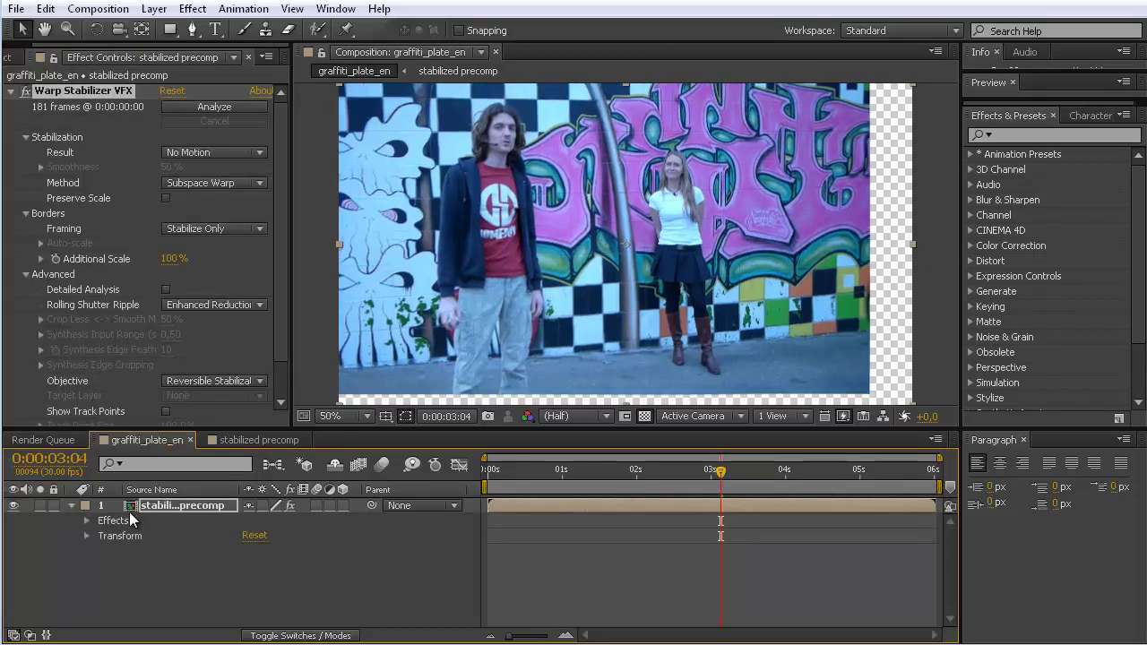
pyautogui.click(86, 520)
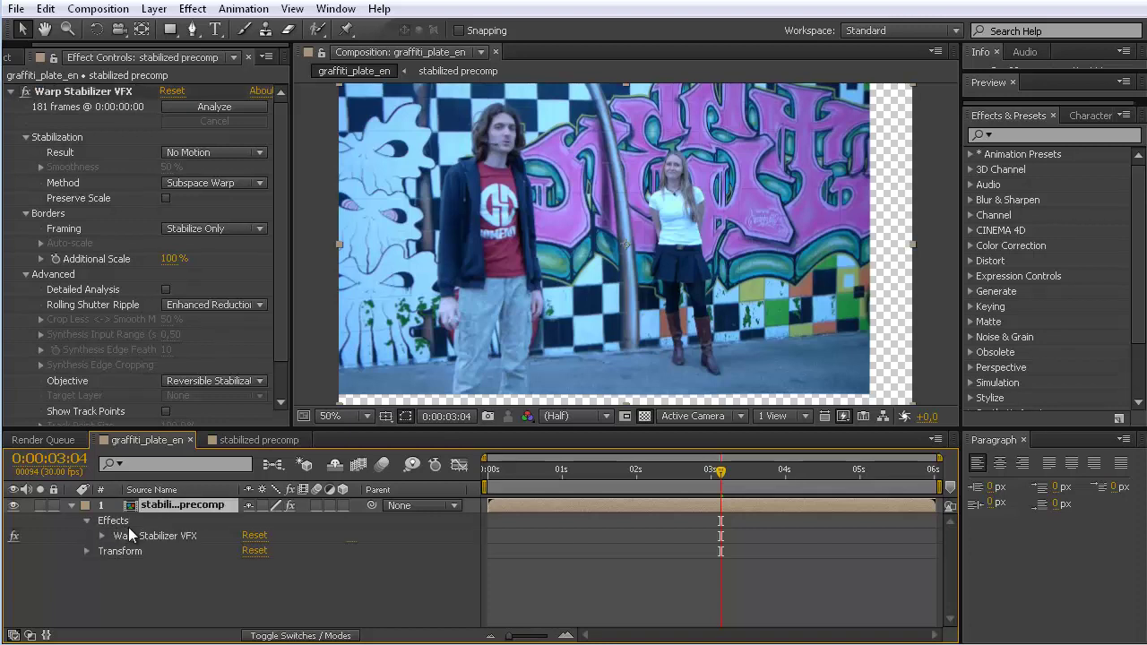
pyautogui.click(129, 535)
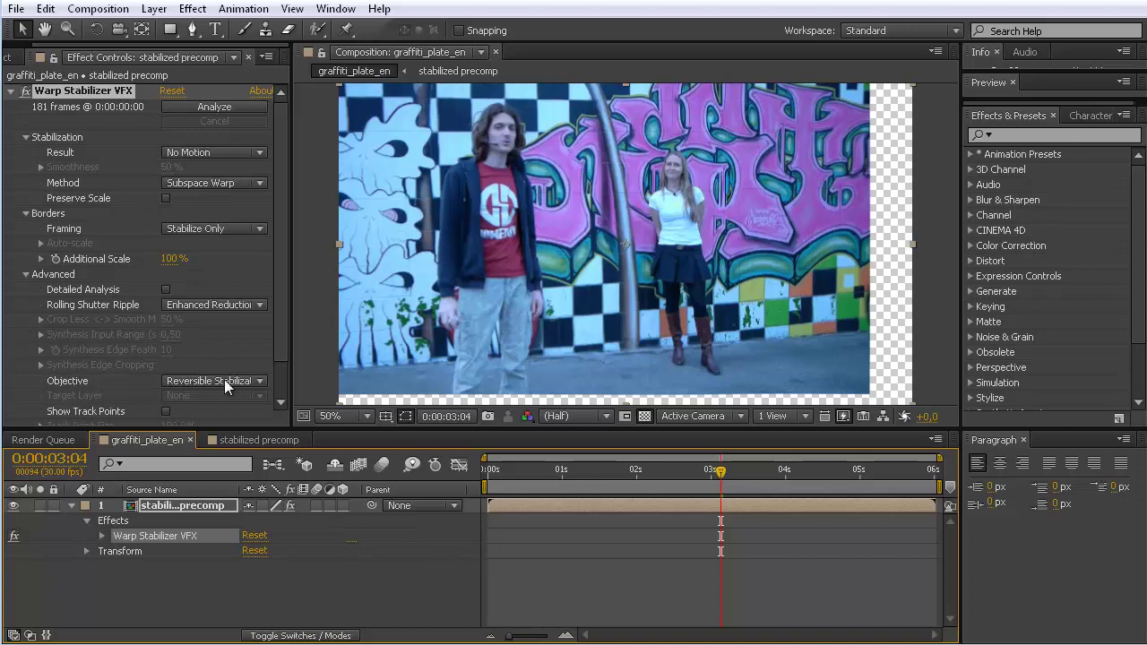
pyautogui.click(252, 381)
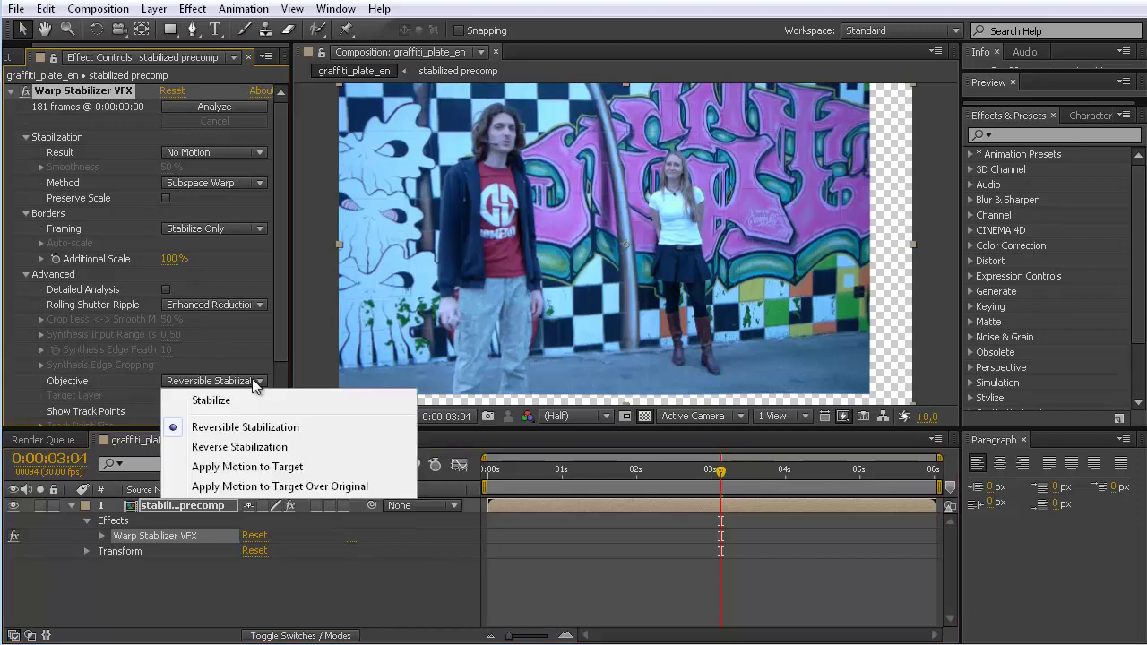
pyautogui.click(225, 447)
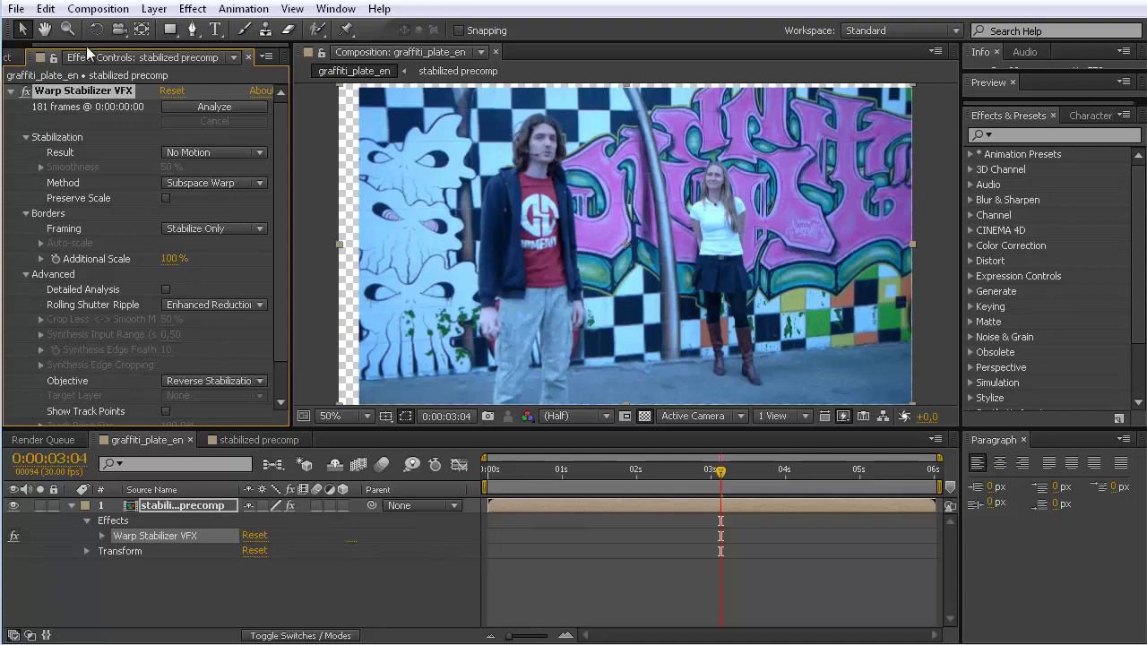
pyautogui.moveTo(717, 479); pyautogui.dragTo(486, 481)
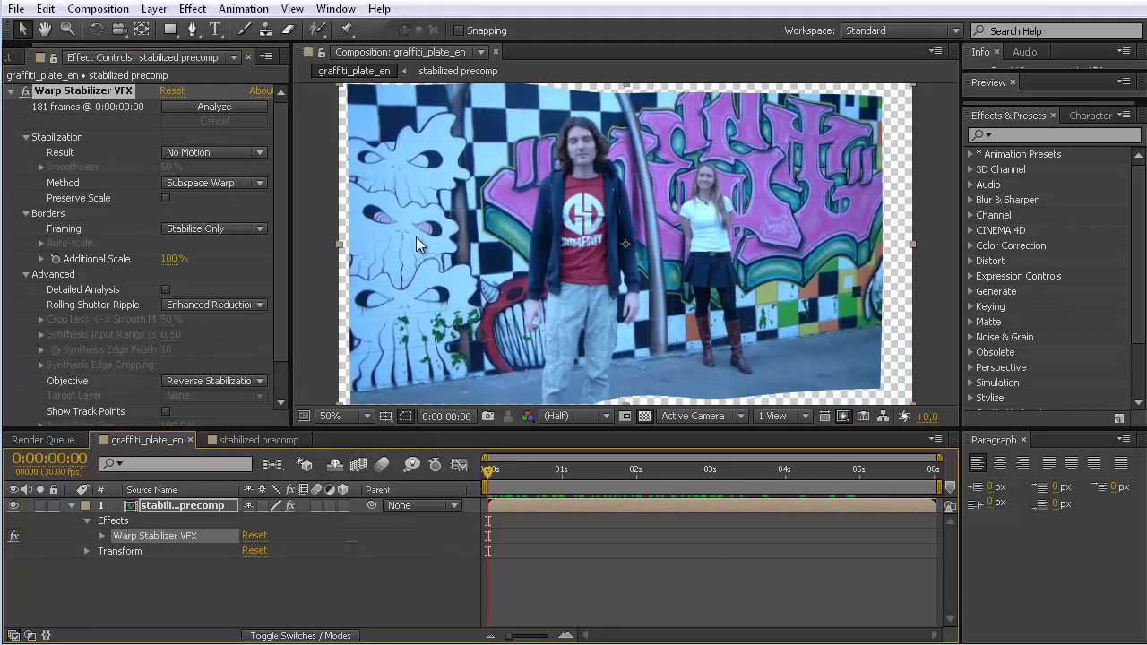
# Step: Add the original graffiti PNG footage to graffiti_plate_en beneath the stabilized precomp layer
pyautogui.click(16, 57)
pyautogui.click(64, 348)
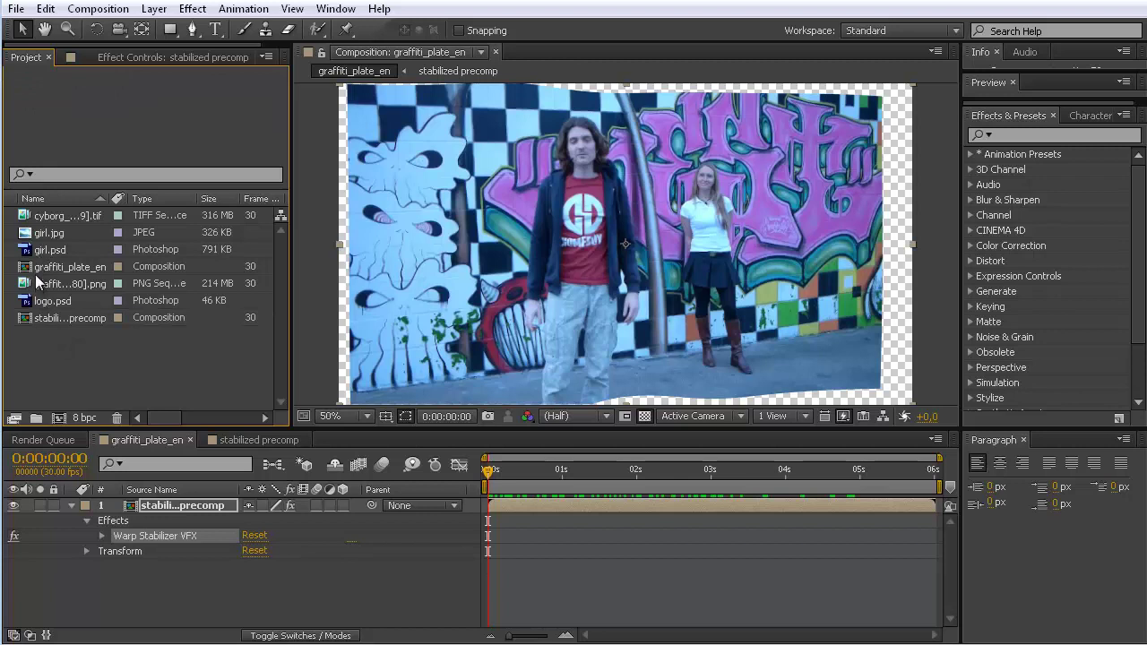
pyautogui.moveTo(40, 283); pyautogui.dragTo(119, 586)
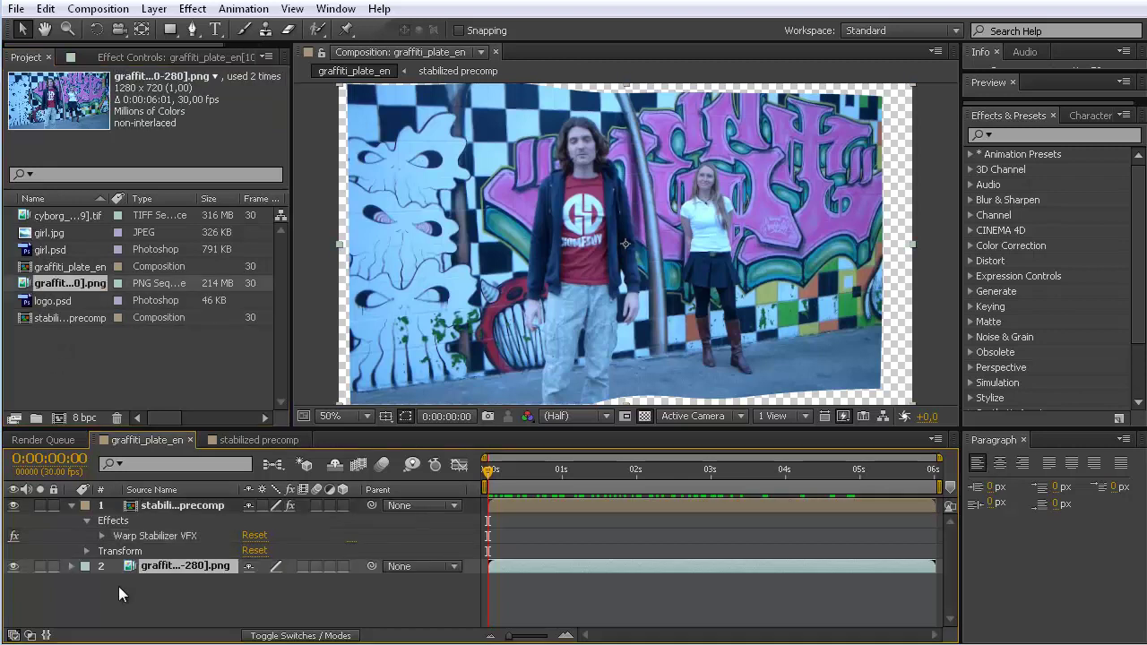
# Step: Compare the reverse-stabilized result with the original footage at the first frame and at 0:00:03:26 by switching the footage layer's visibility
pyautogui.click(15, 567)
pyautogui.click(15, 567)
pyautogui.click(14, 568)
pyautogui.click(14, 567)
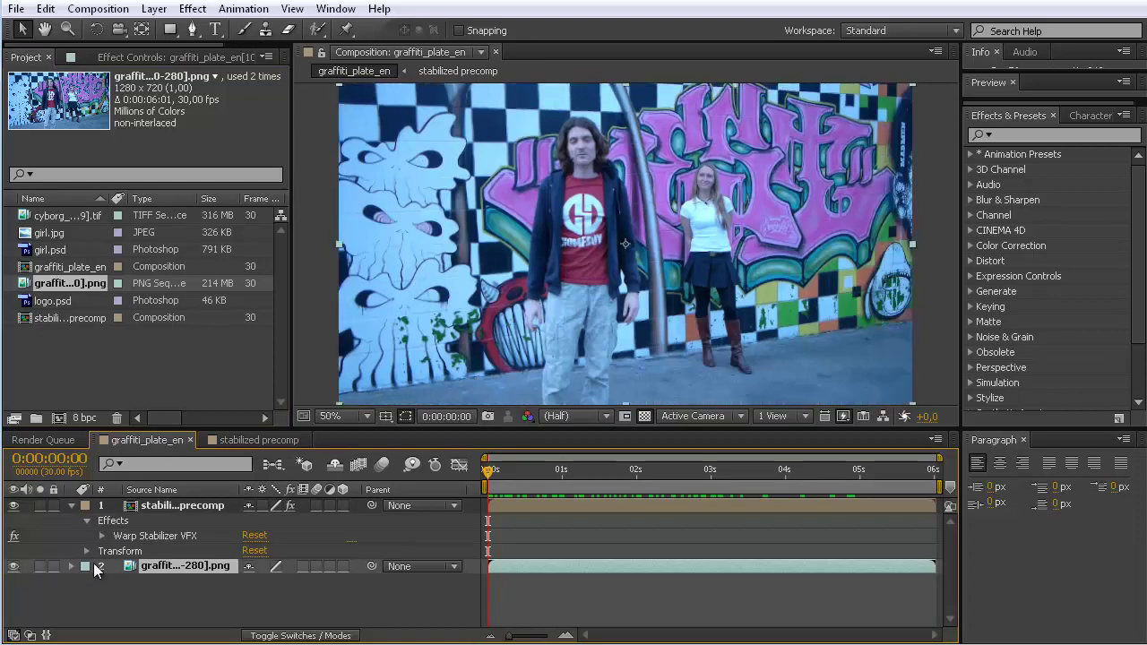
pyautogui.click(539, 468)
pyautogui.moveTo(592, 469); pyautogui.dragTo(773, 475)
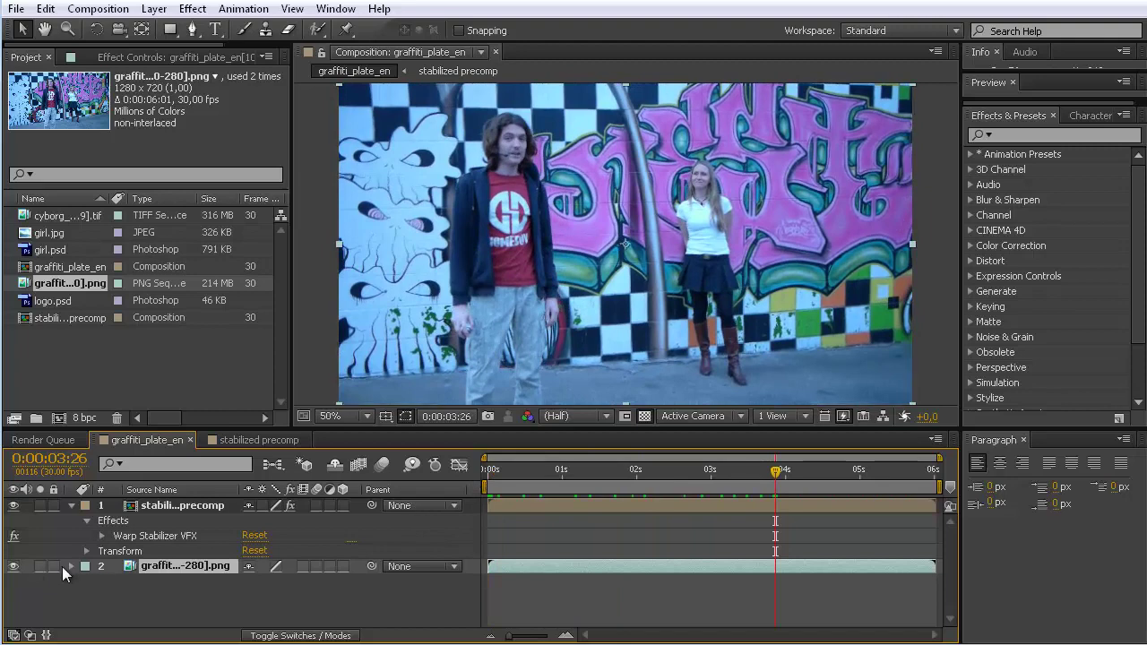
pyautogui.click(14, 567)
pyautogui.click(14, 567)
pyautogui.click(14, 567)
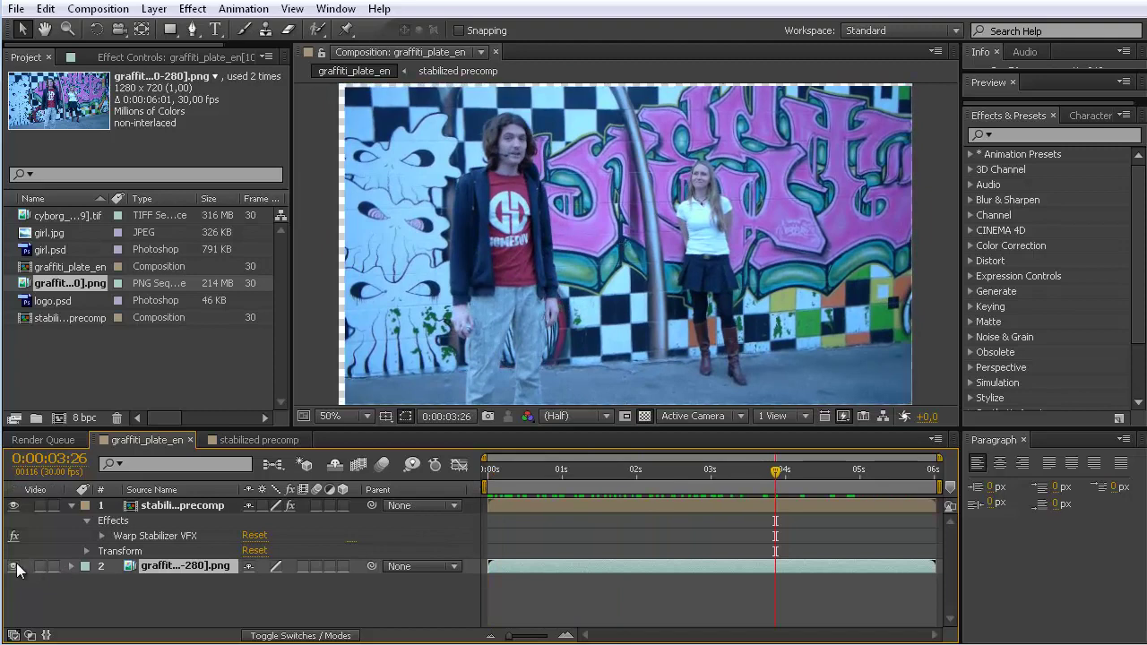
pyautogui.click(15, 568)
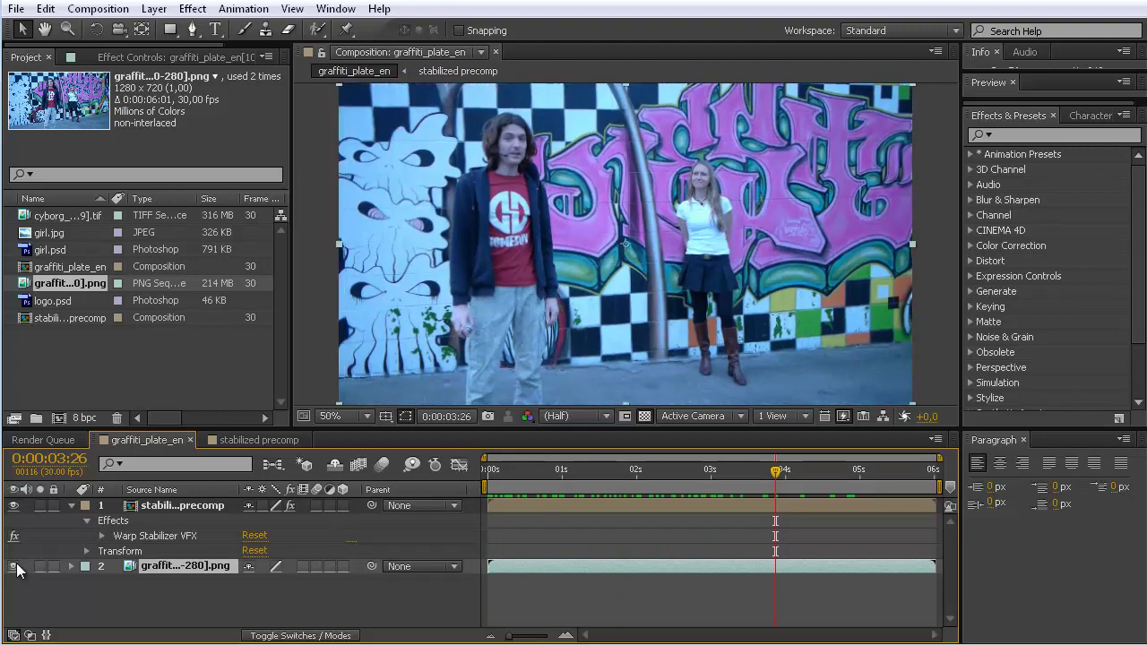
# Step: Scrub through graffiti_plate_en and stabilized precomp to compare the restored camera motion with the stabilized footage
pyautogui.click(179, 505)
pyautogui.moveTo(505, 464); pyautogui.dragTo(537, 472)
pyautogui.press('space')
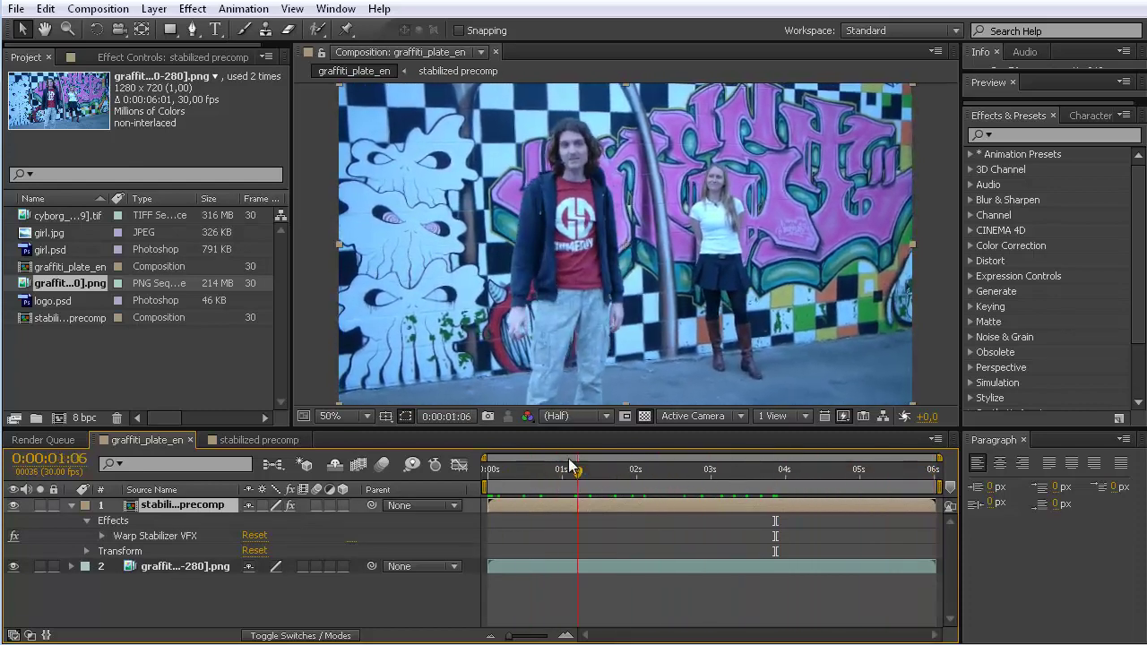
pyautogui.click(260, 439)
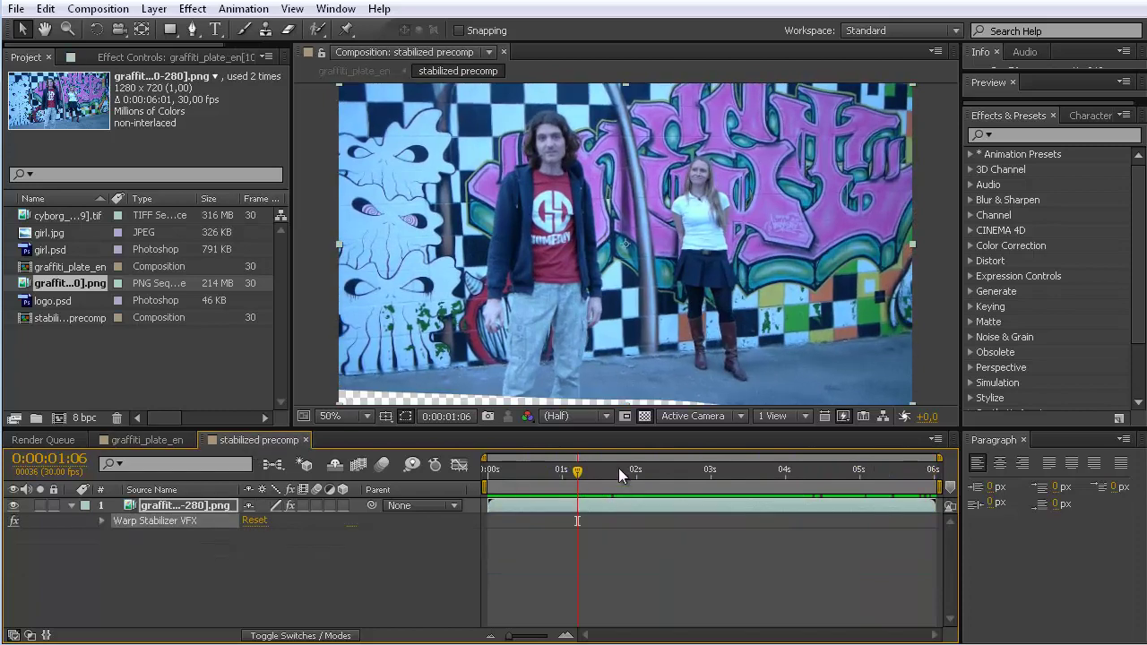
pyautogui.moveTo(577, 469); pyautogui.dragTo(653, 475)
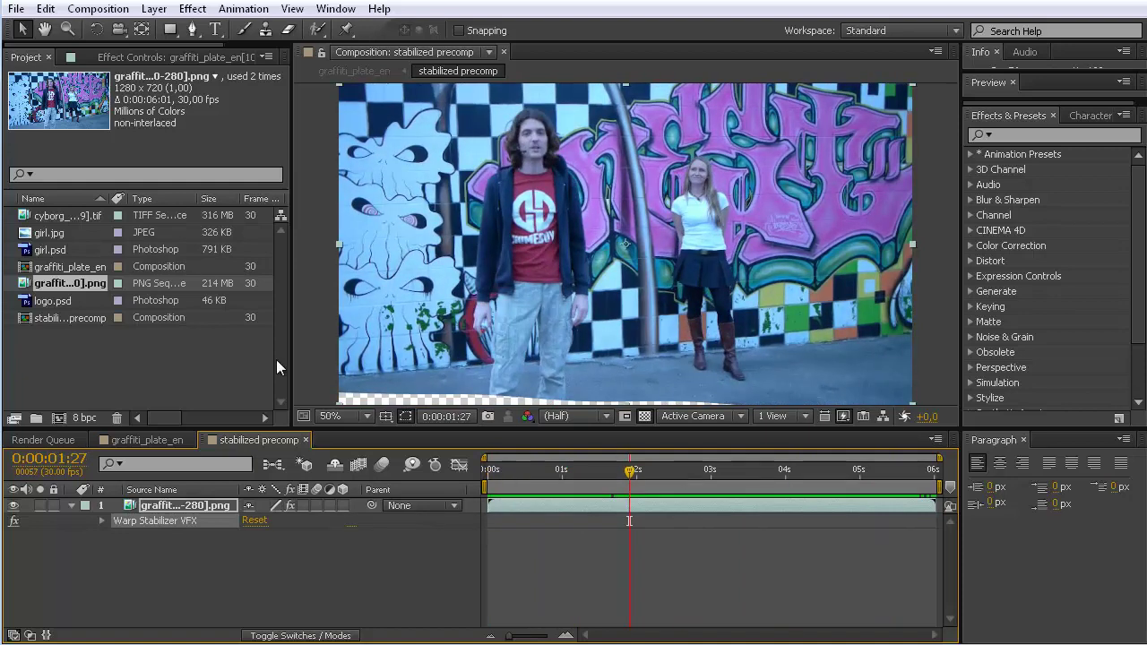
# Step: Add girl.psd above the footage in stabilized precomp and place it over the graffiti at the right end of the wall
pyautogui.click(36, 252)
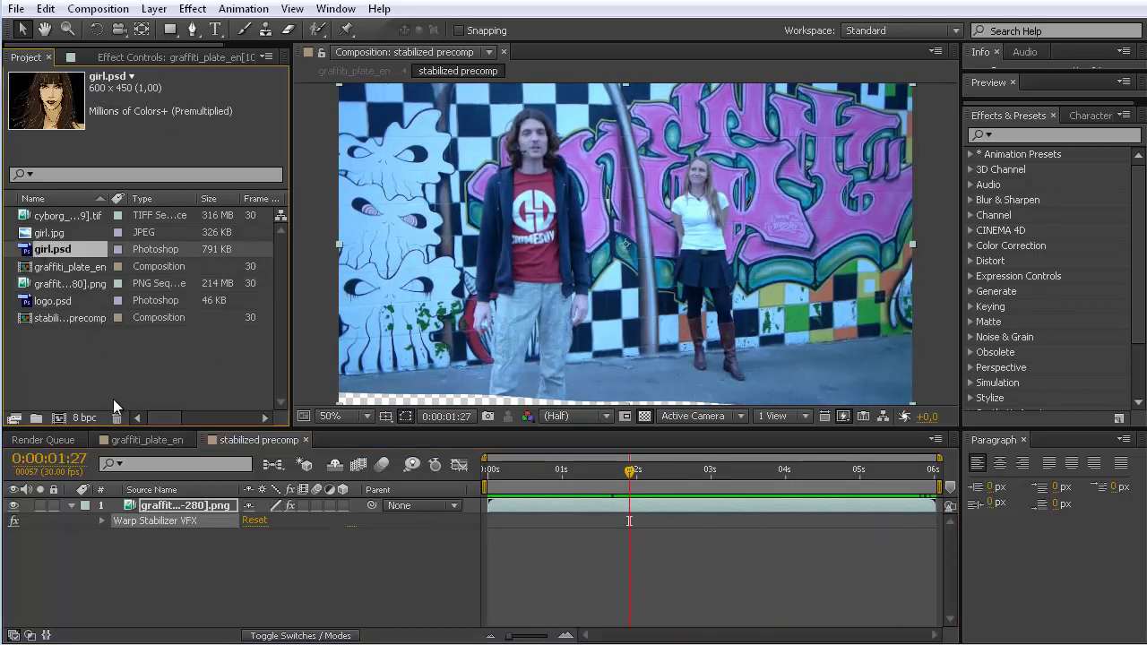
pyautogui.moveTo(148, 511); pyautogui.dragTo(148, 507)
pyautogui.moveTo(633, 264); pyautogui.dragTo(869, 219)
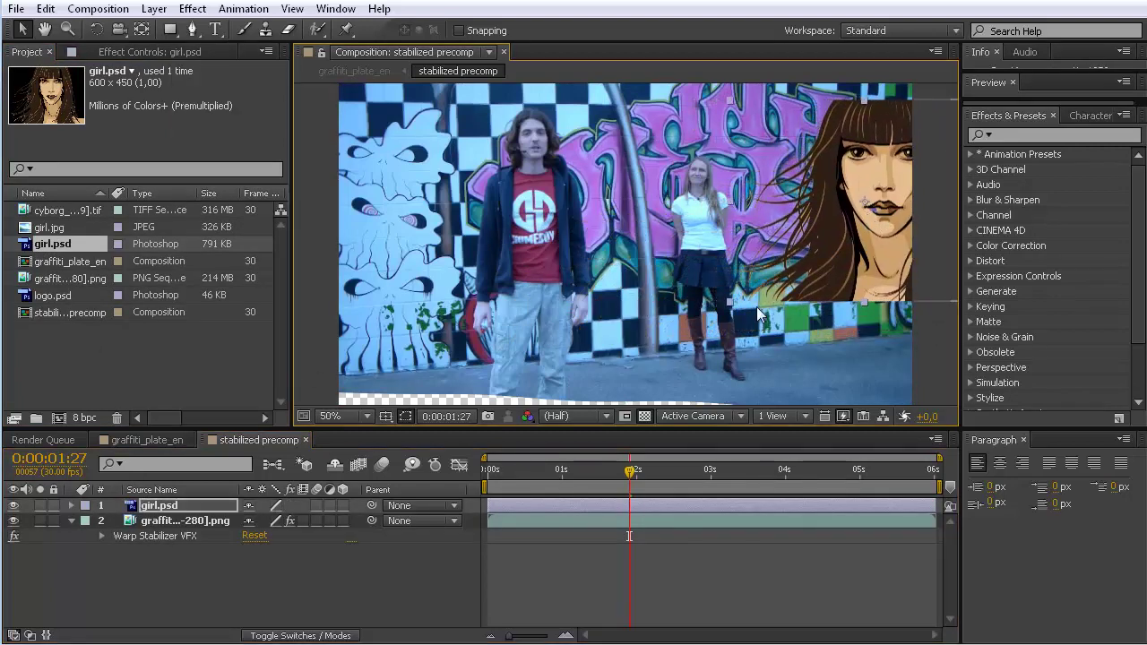
# Step: Preview how the girl image sticks to the wall in stabilized precomp and in graffiti_plate_en
pyautogui.press('space')
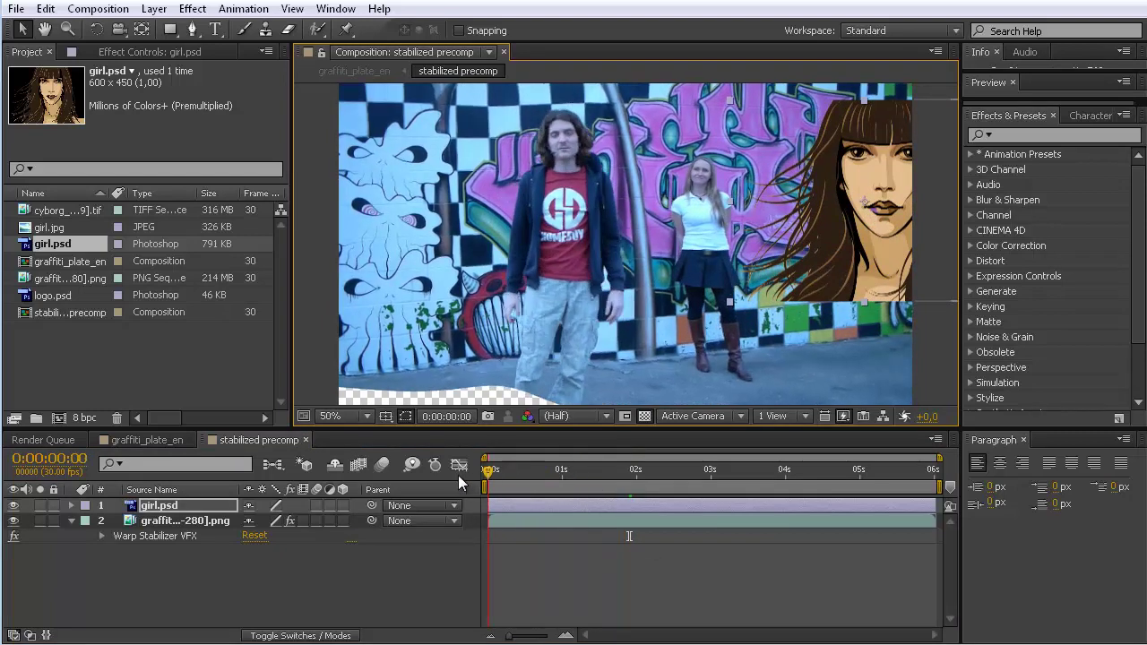
pyautogui.click(653, 469)
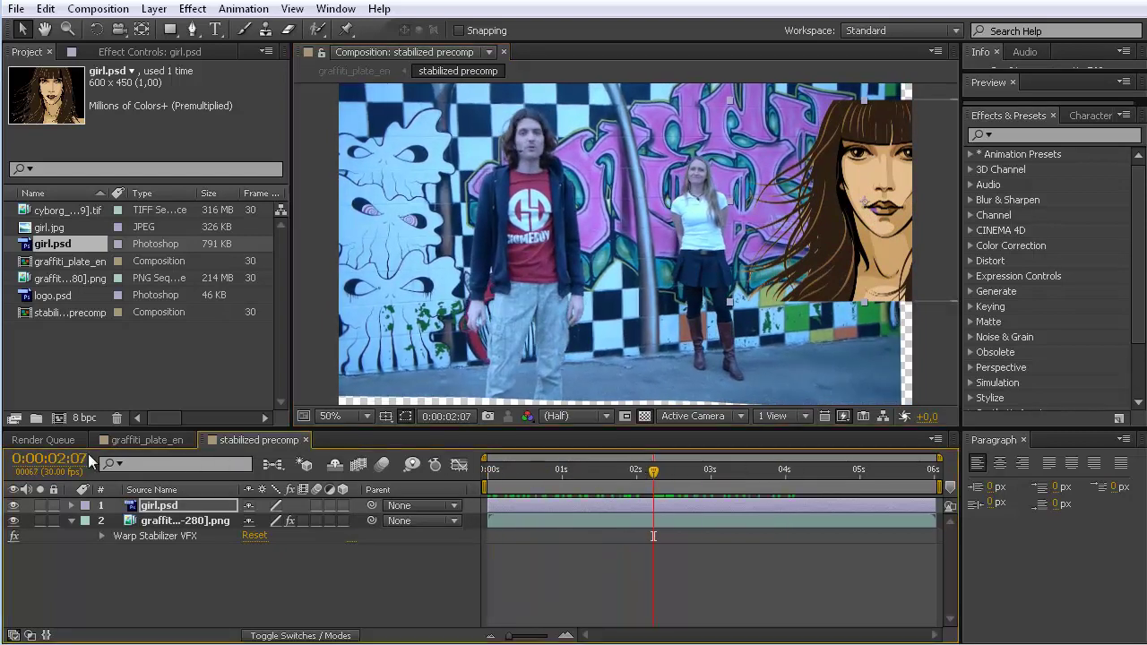
pyautogui.click(149, 439)
pyautogui.moveTo(652, 471)
pyautogui.mouseDown()
pyautogui.moveTo(420, 466)
pyautogui.moveTo(852, 464)
pyautogui.moveTo(643, 466)
pyautogui.mouseUp()
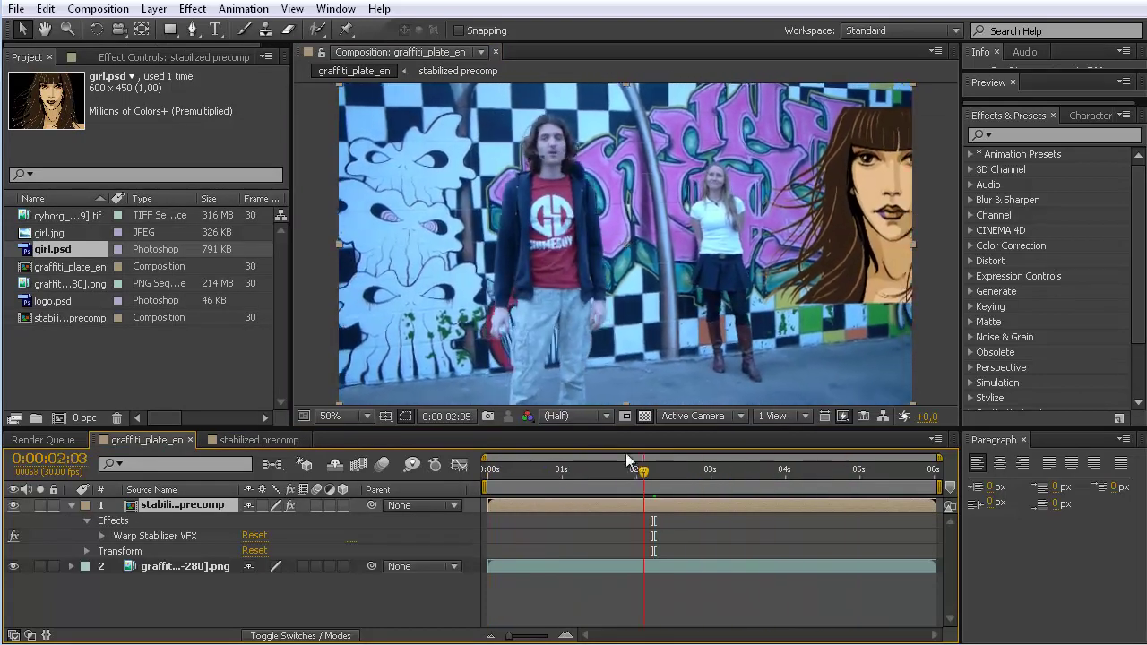
pyautogui.press('KP_0')
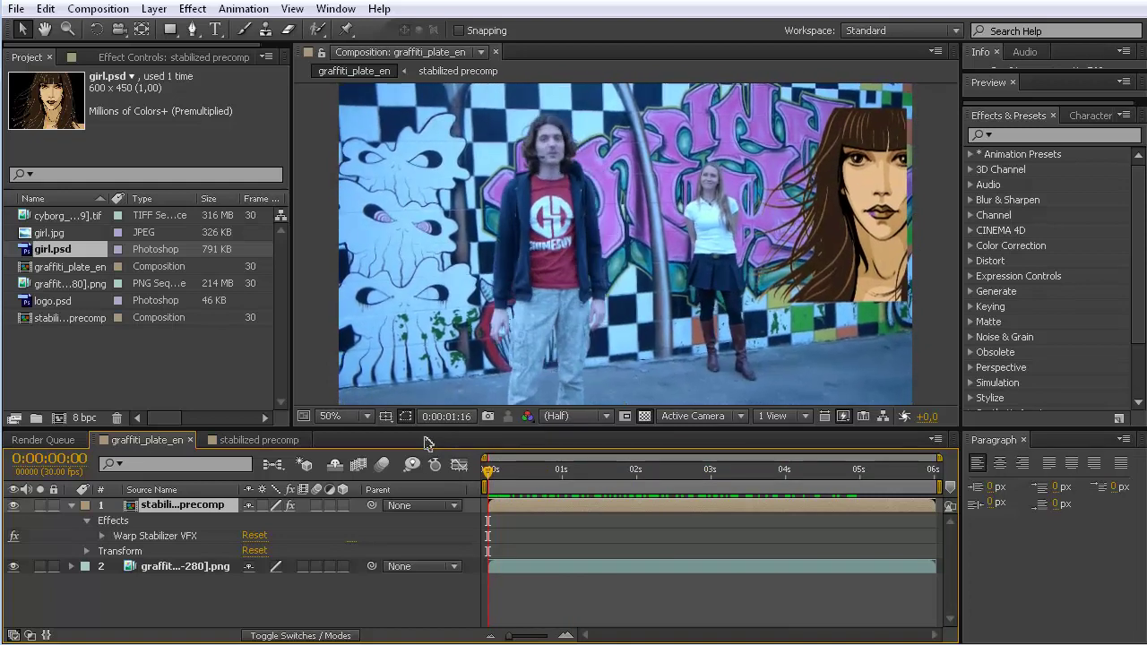
pyautogui.click(584, 497)
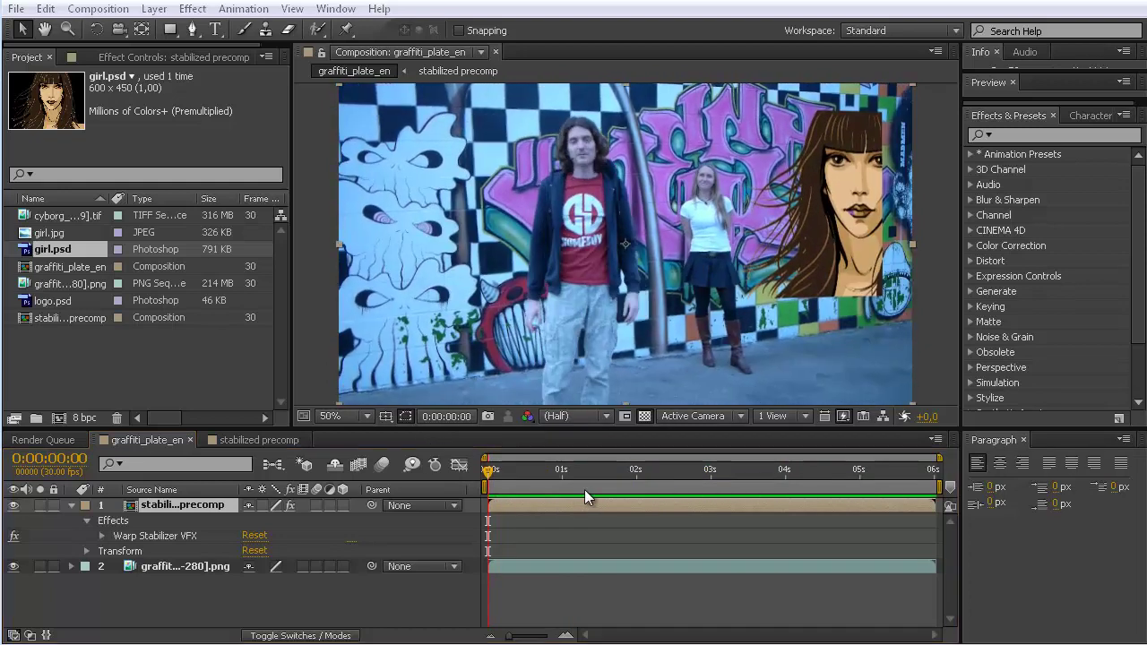
# Step: Scrub both compositions again to check the girl image's alignment with the wall at 0:00:03:04 and other frames
pyautogui.click(274, 443)
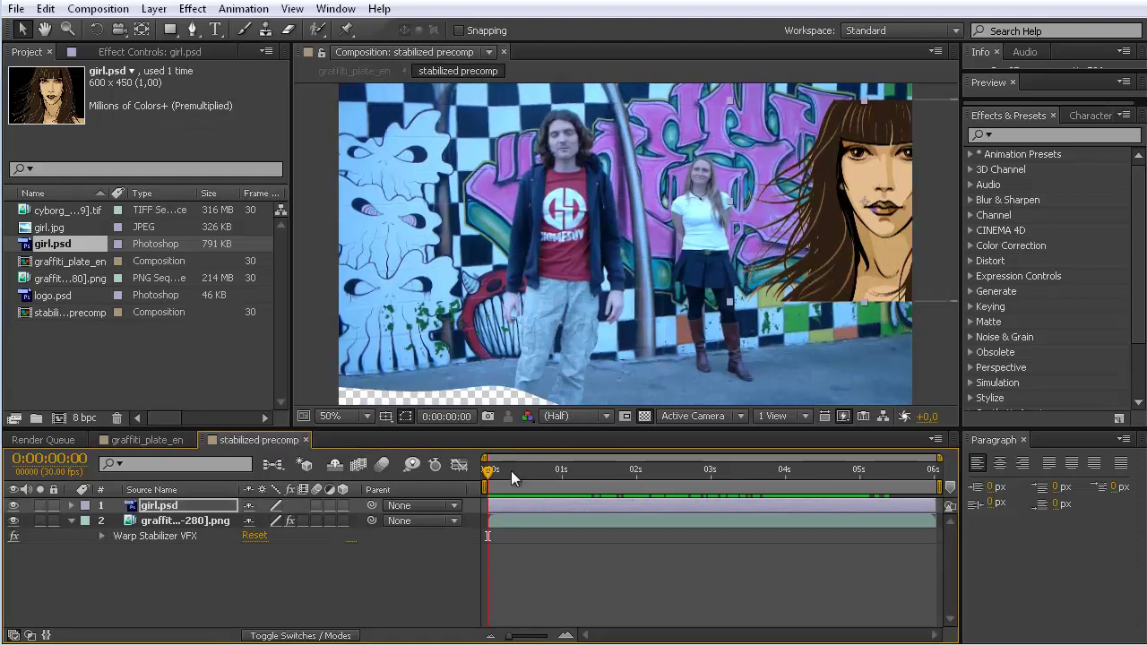
pyautogui.moveTo(509, 468); pyautogui.dragTo(719, 422)
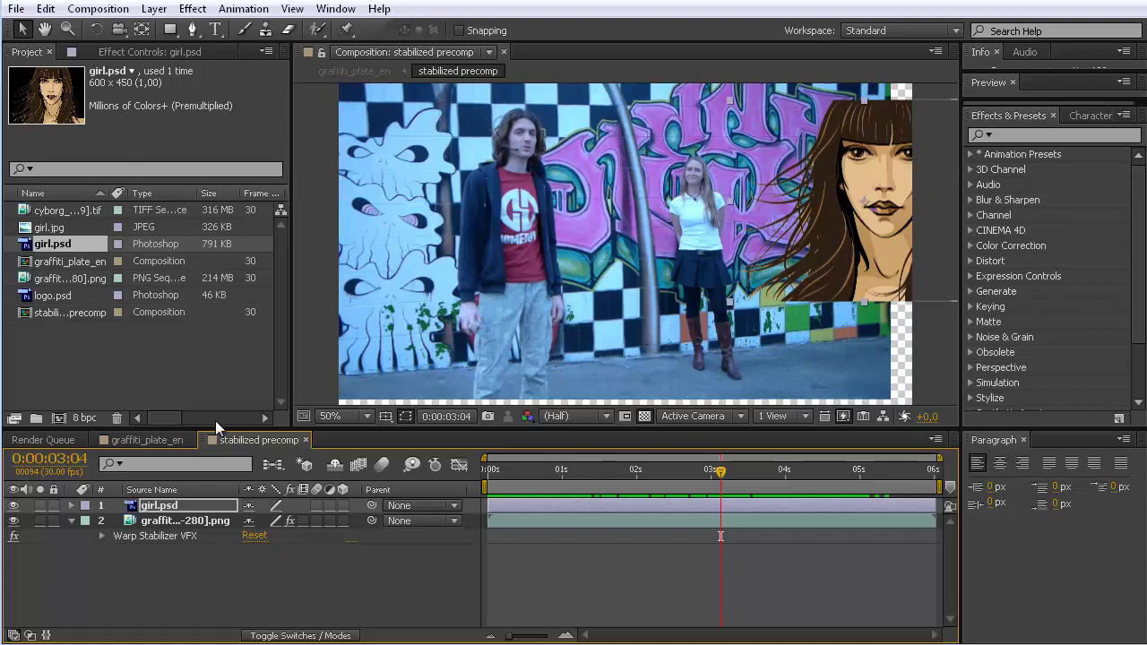
pyautogui.click(169, 439)
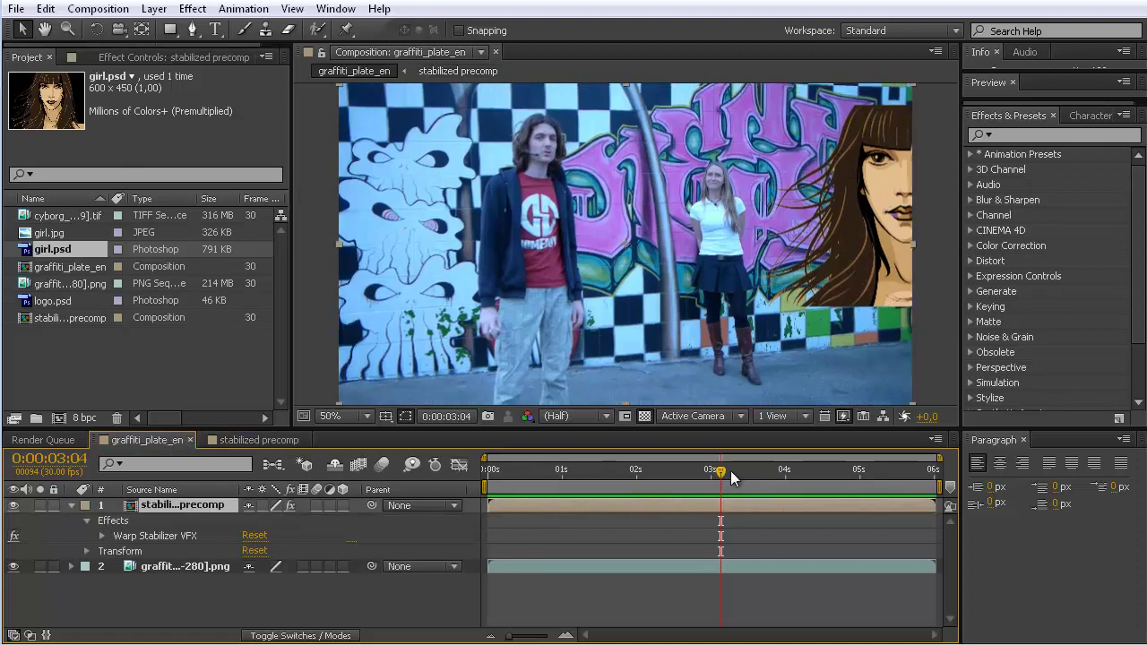
pyautogui.moveTo(719, 472); pyautogui.dragTo(479, 466)
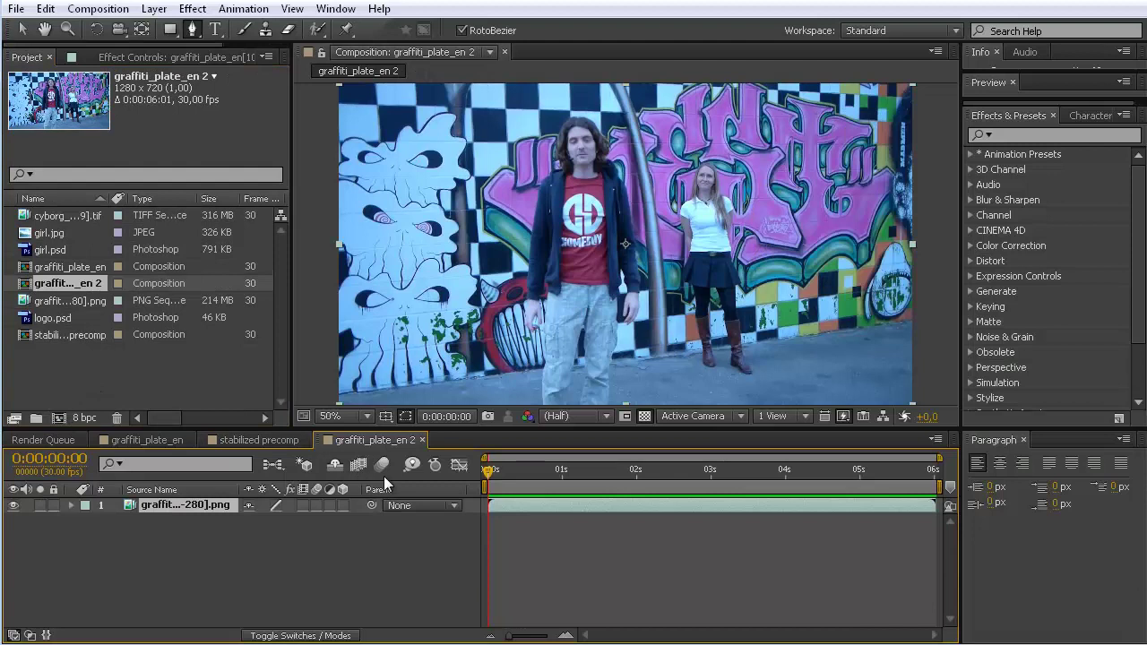
# Step: Draw a closed RotoBezier mask on the footage in graffiti_plate_en 2, enclosing the wall on both sides and leaving out the two people
pyautogui.moveTo(211, 545); pyautogui.dragTo(198, 644)
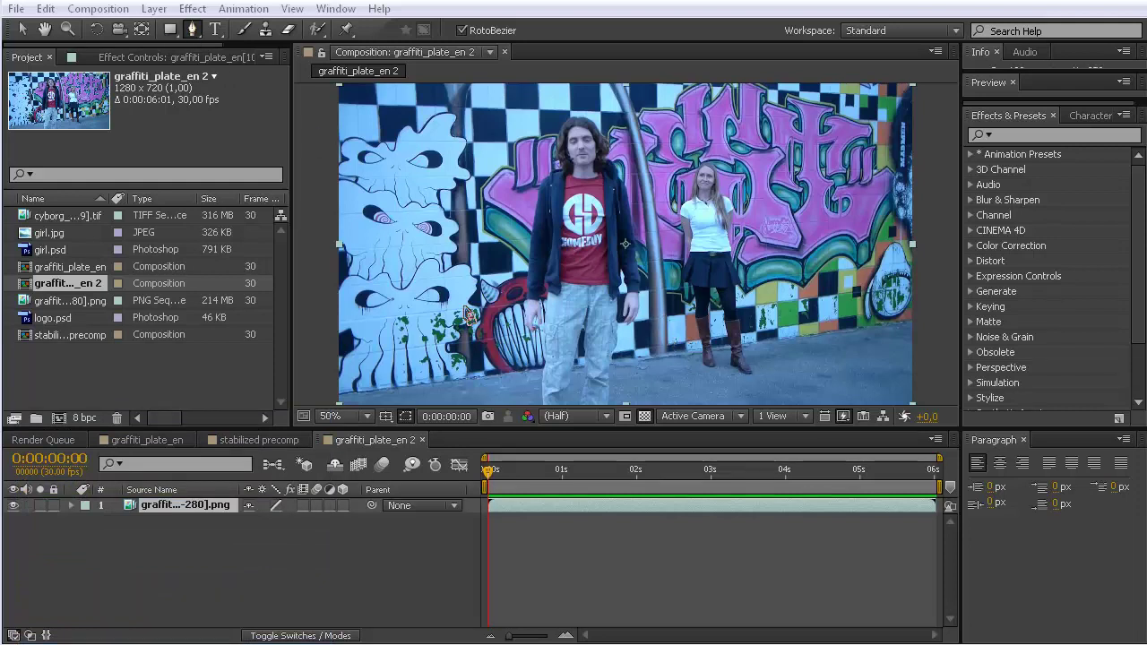
pyautogui.click(354, 363)
pyautogui.click(490, 348)
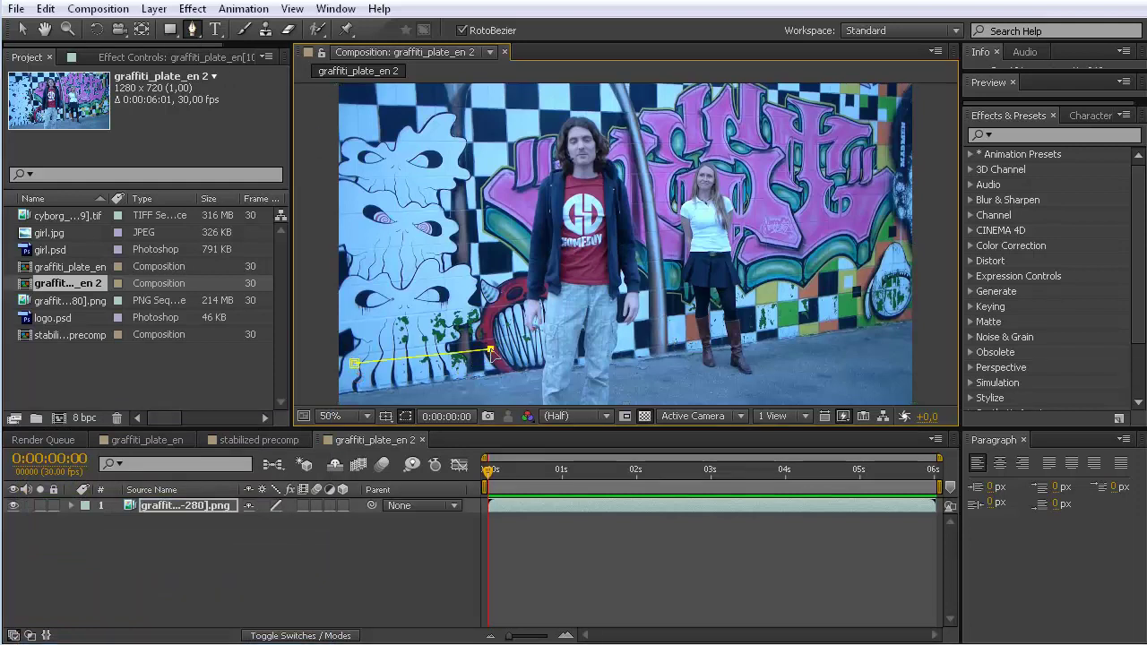
pyautogui.click(490, 115)
pyautogui.click(689, 108)
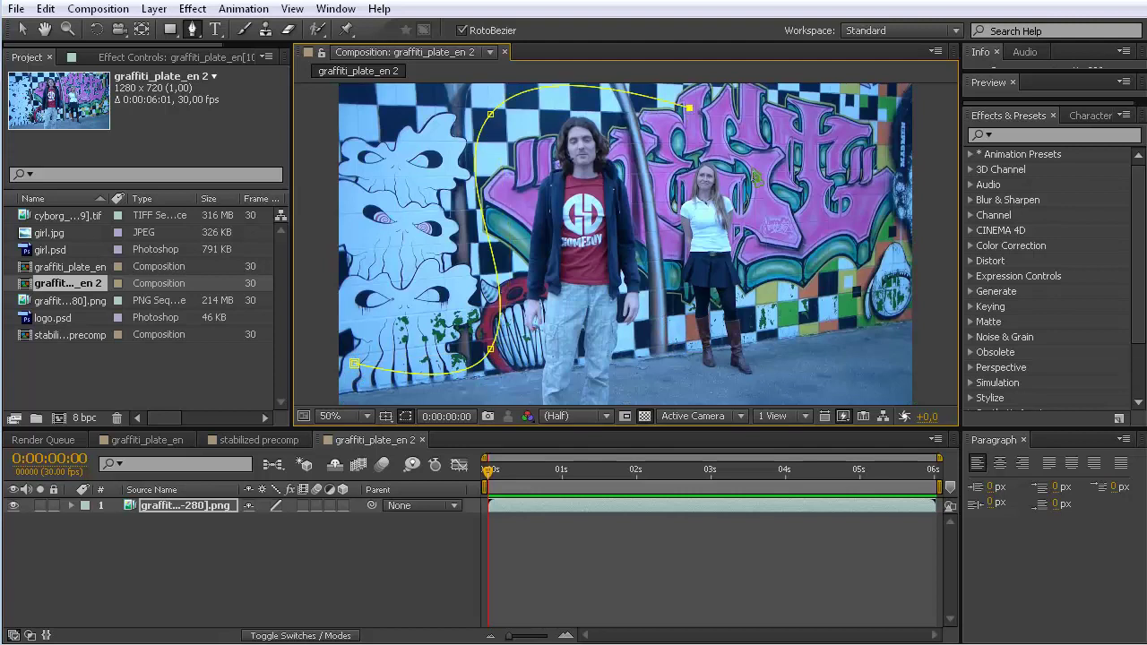
pyautogui.click(757, 248)
pyautogui.click(789, 316)
pyautogui.click(905, 293)
pyautogui.click(896, 91)
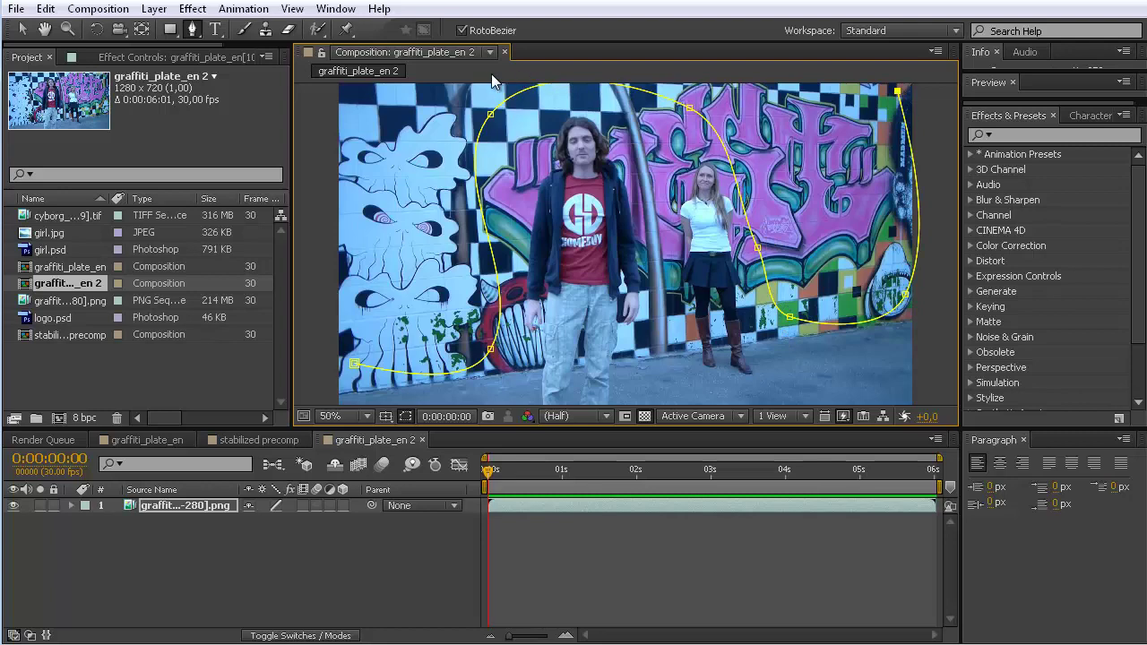
pyautogui.press(',')
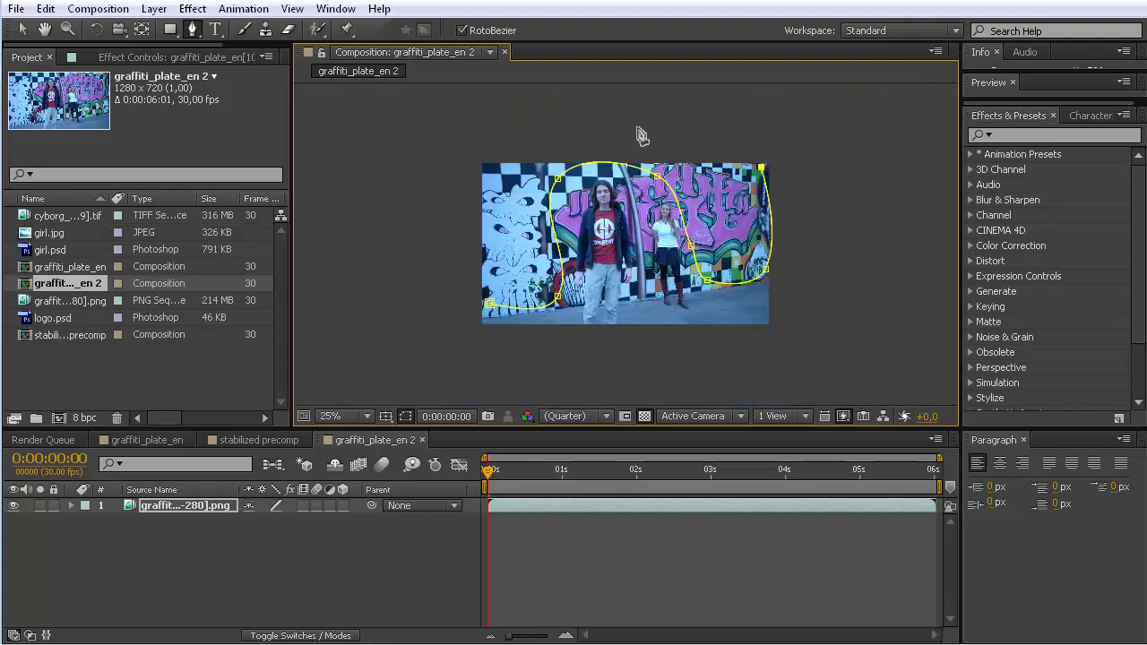
pyautogui.click(608, 137)
pyautogui.click(495, 146)
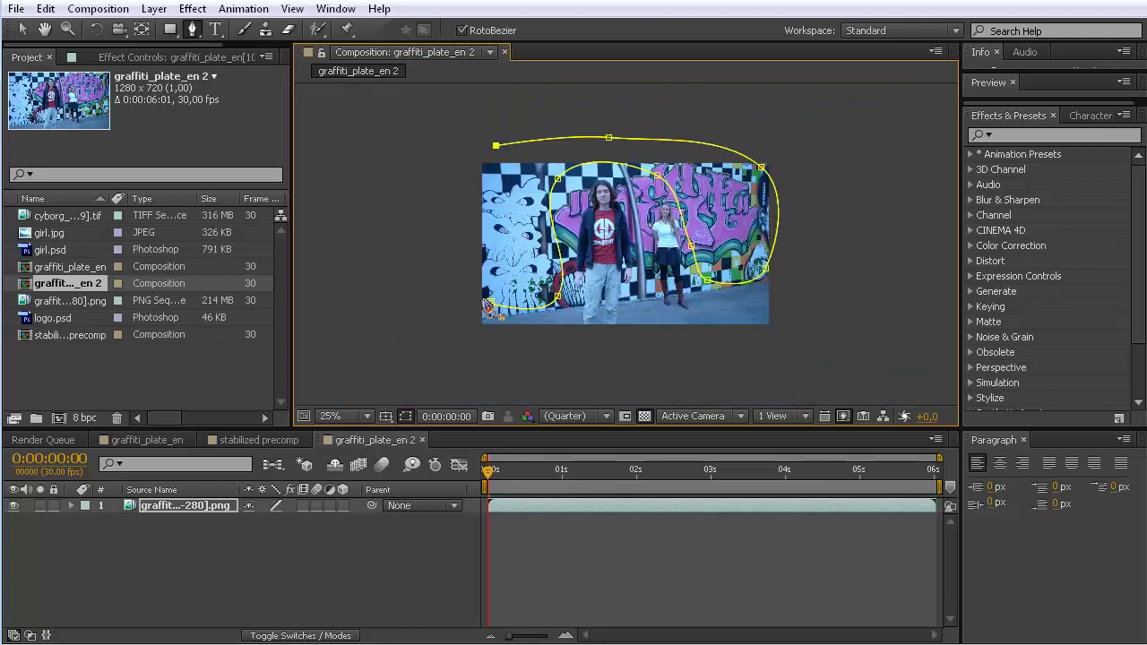
pyautogui.click(490, 304)
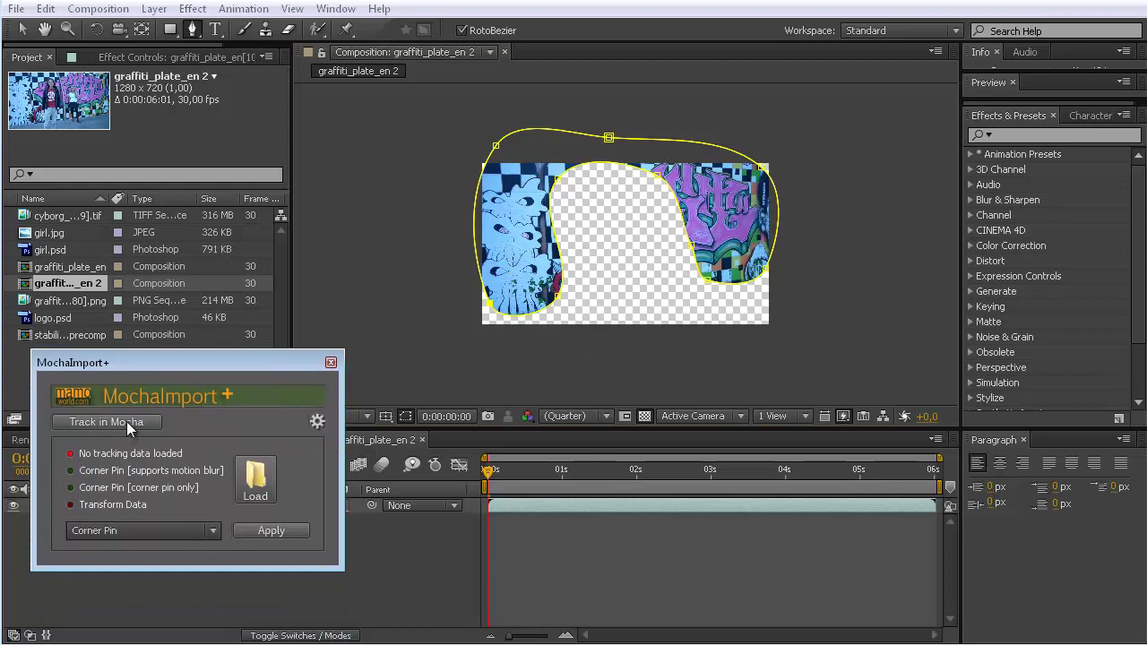
# Step: Send the masked footage layer to mocha with MochaImport+ and enable Perspective motion for tracking Layer 1
pyautogui.moveTo(164, 365); pyautogui.dragTo(177, 227)
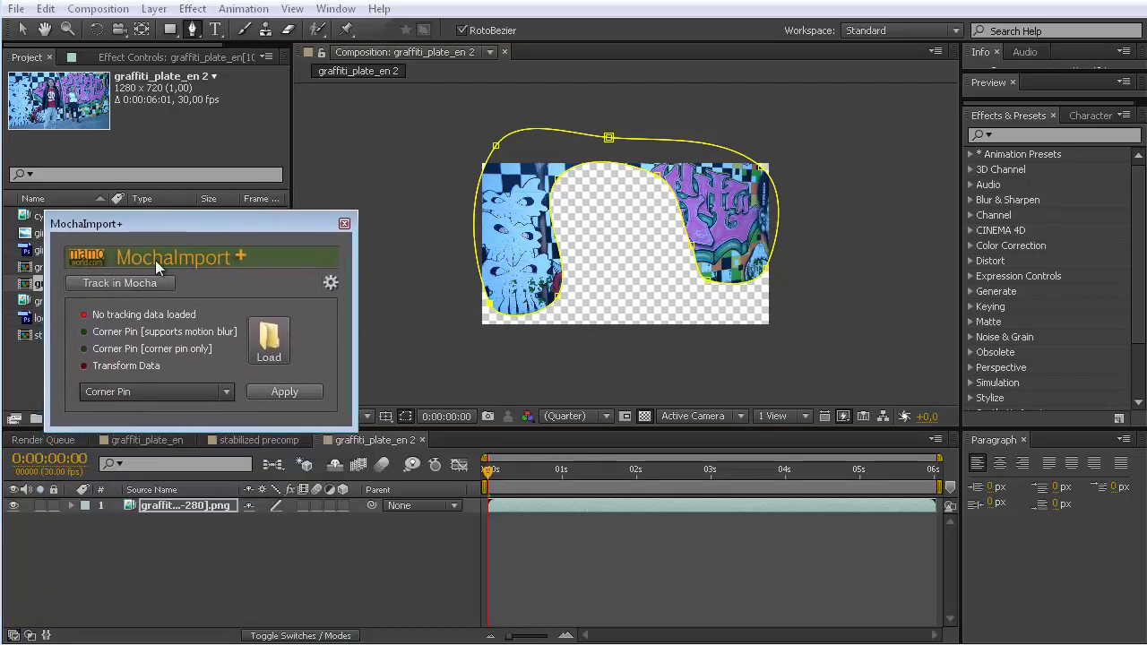
pyautogui.click(164, 506)
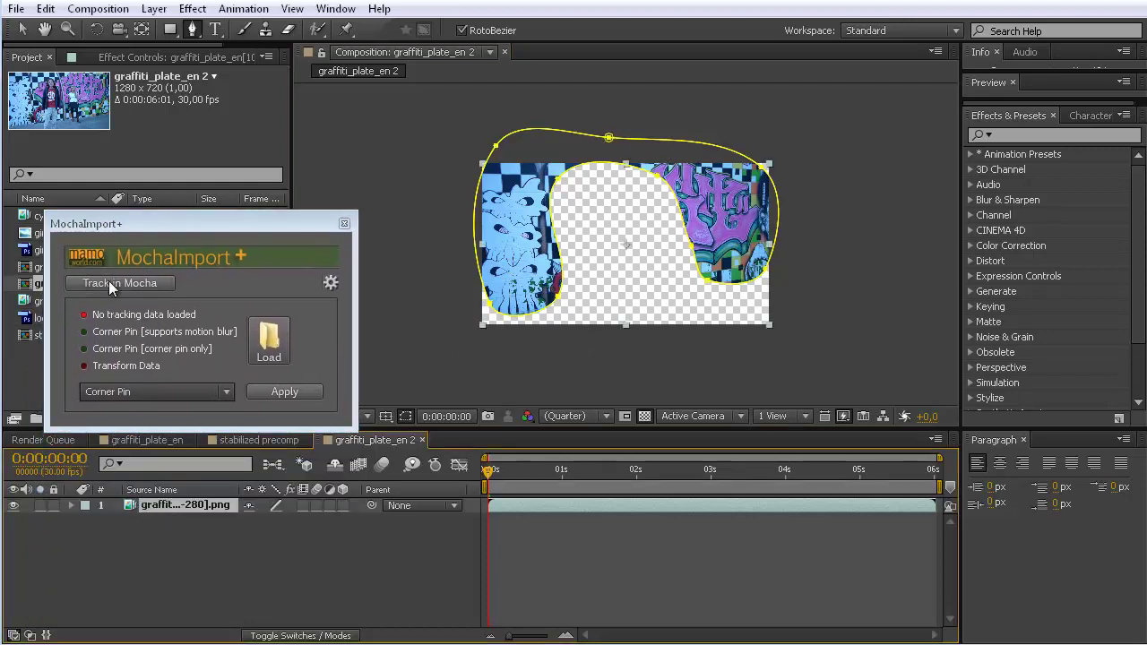
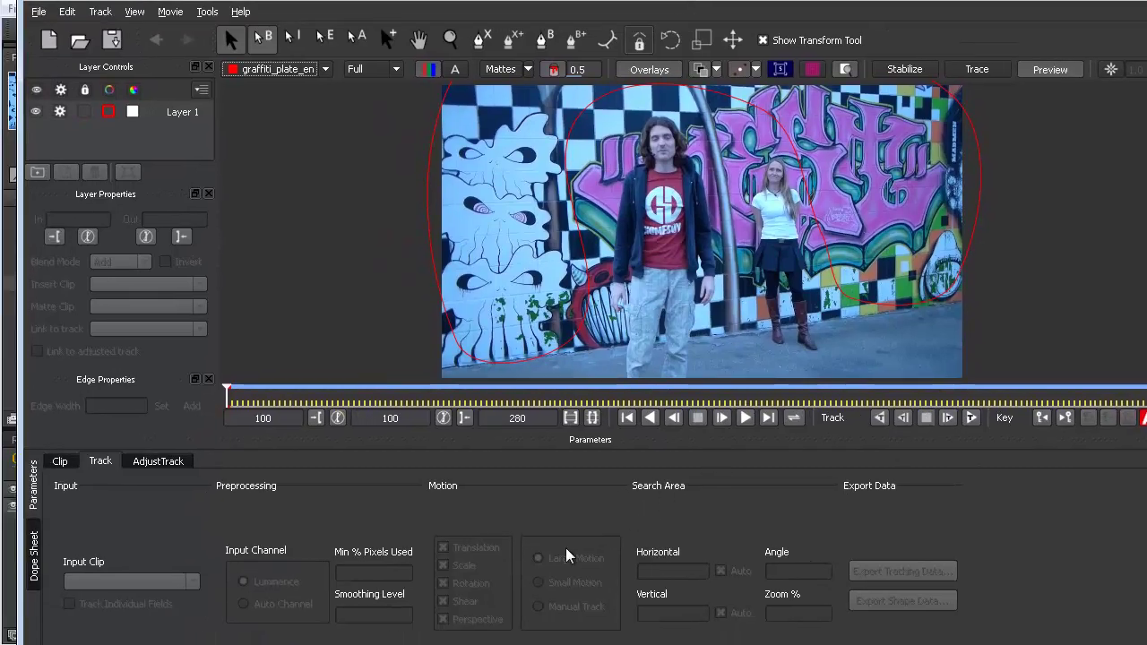
pyautogui.click(180, 113)
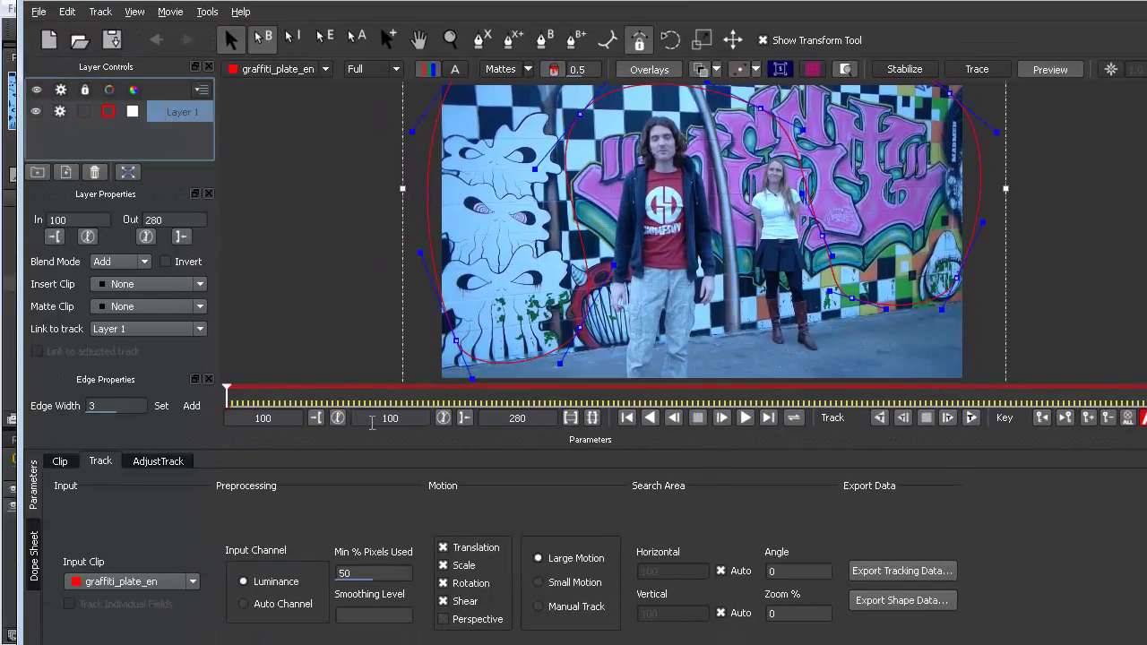
pyautogui.click(442, 619)
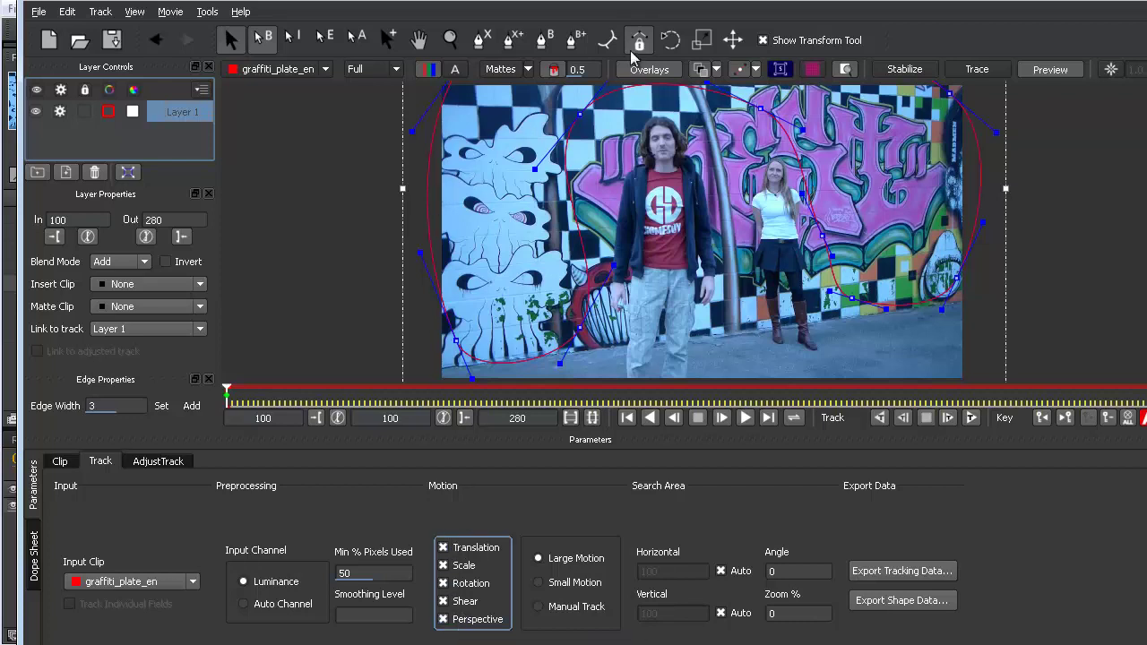
# Step: Show the planar surface for Layer 1 and move its corners to match the perspective of the graffiti wall
pyautogui.click(781, 70)
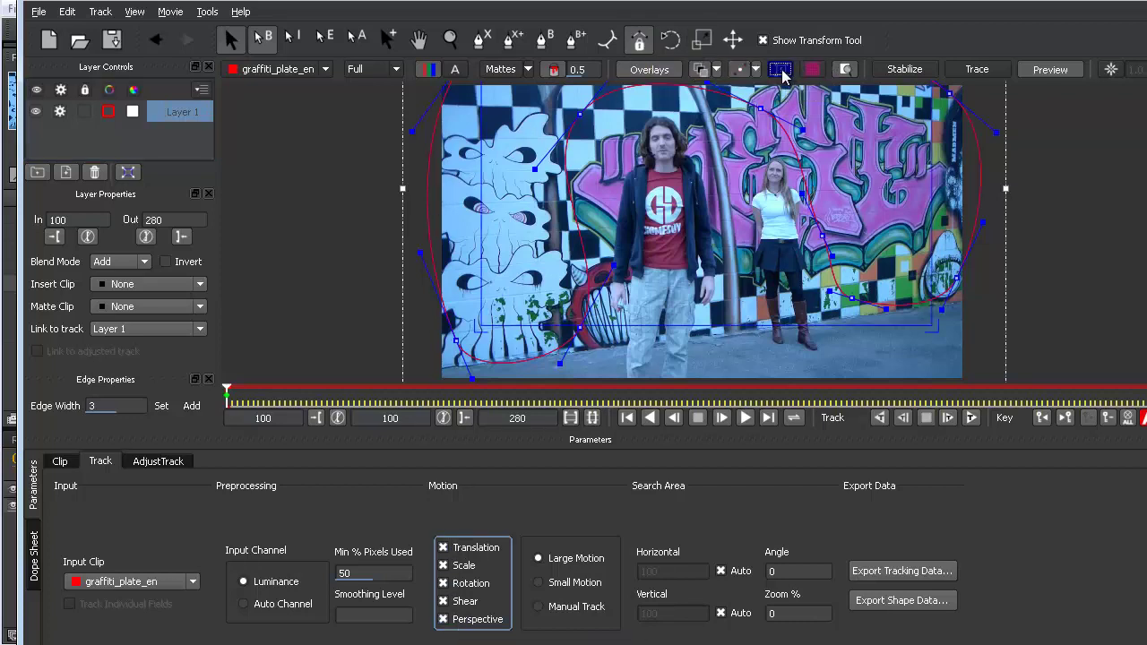
pyautogui.moveTo(481, 328); pyautogui.dragTo(484, 361)
pyautogui.moveTo(930, 328); pyautogui.dragTo(1005, 300)
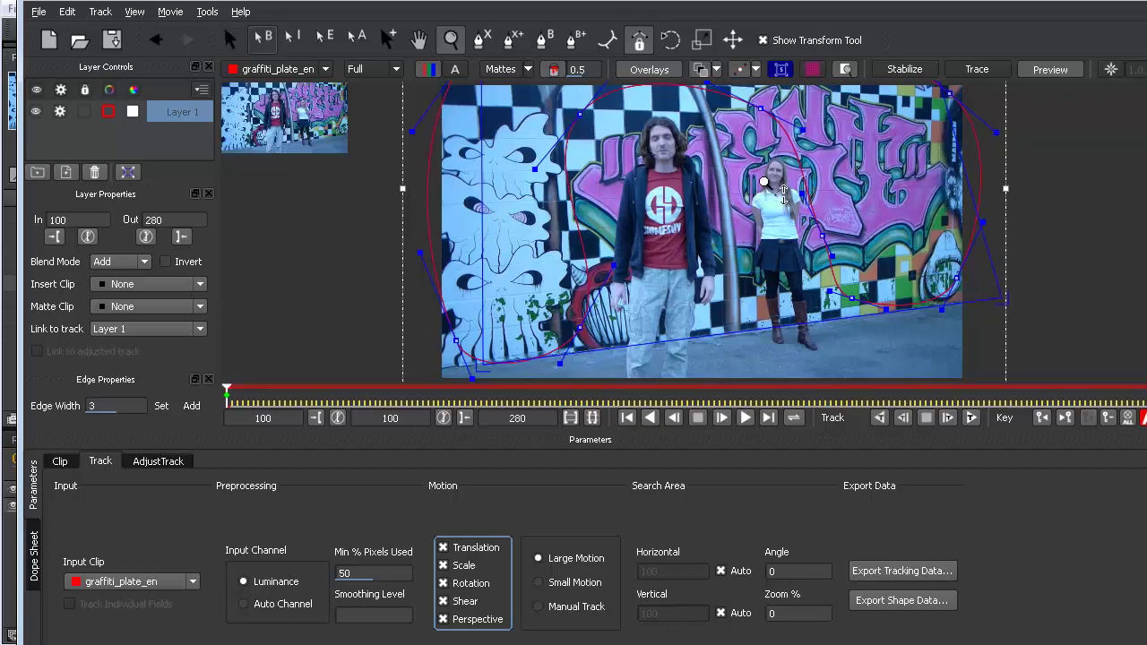
pyautogui.scroll(-2, 765, 181)
pyautogui.moveTo(580, 130); pyautogui.dragTo(578, 127)
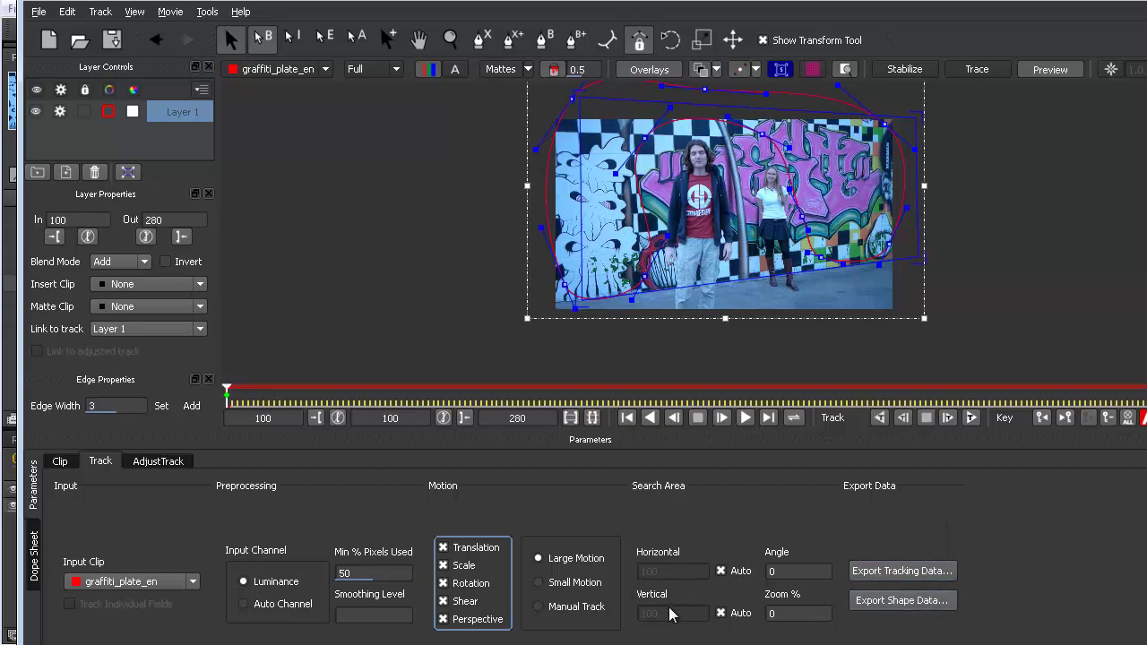
# Step: Track Layer 1 forward from frame 100 to frame 280 and scrub through the clip to check the planar surface against the wall
pyautogui.click(971, 419)
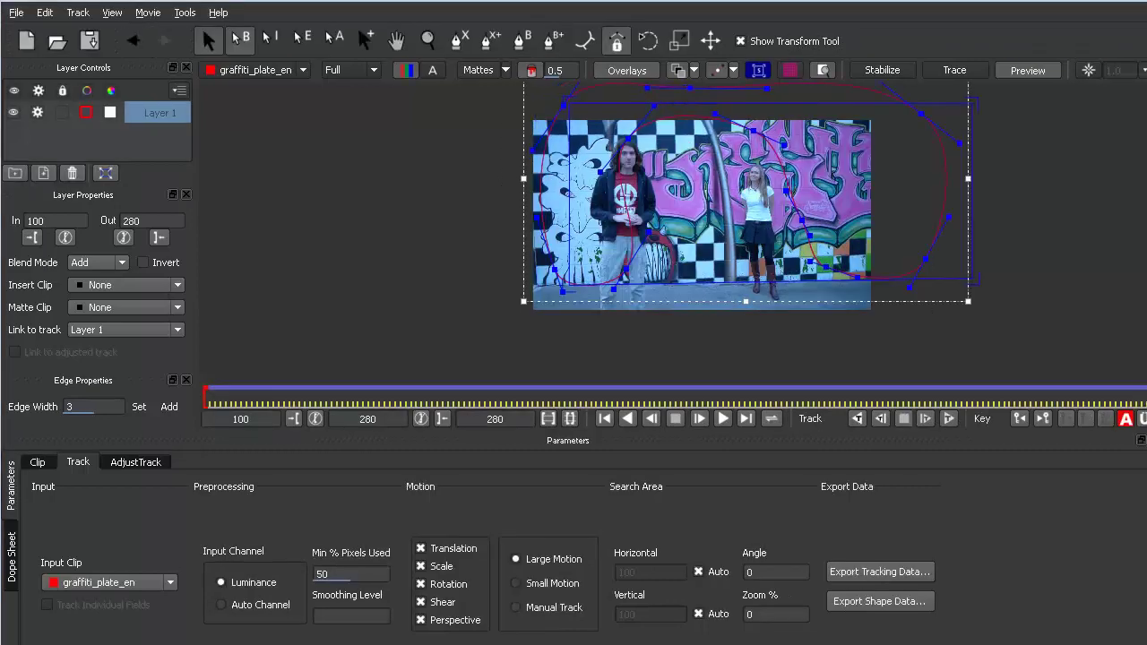
pyautogui.moveTo(1138, 395); pyautogui.dragTo(554, 396)
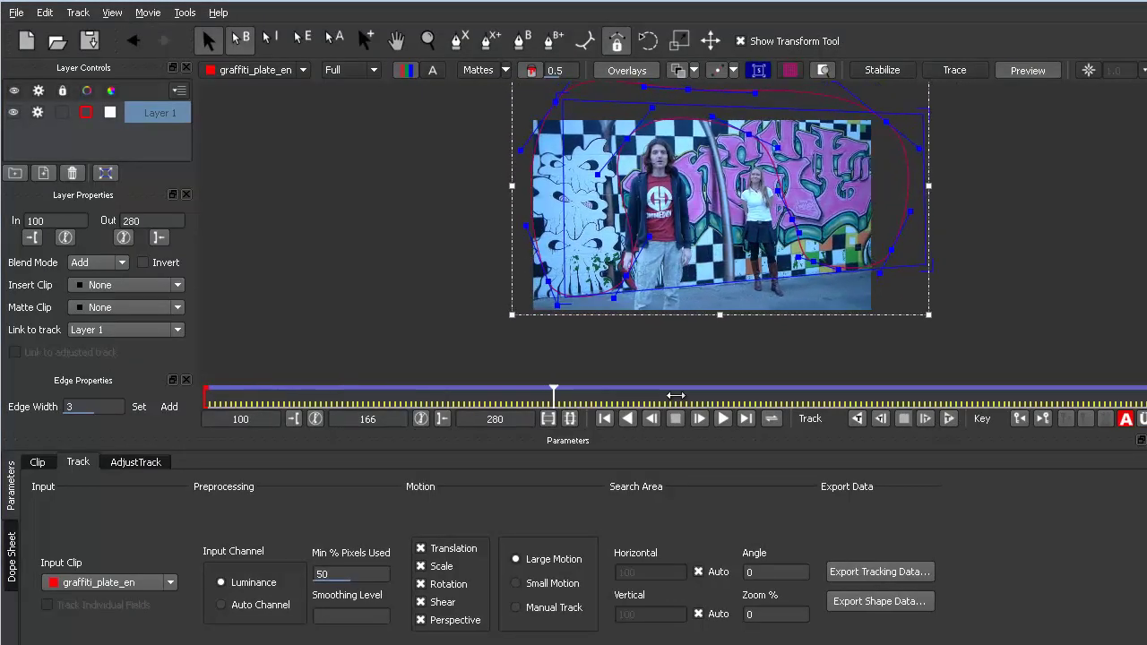
pyautogui.moveTo(676, 395); pyautogui.dragTo(554, 395)
pyautogui.moveTo(554, 395); pyautogui.dragTo(860, 395)
pyautogui.moveTo(744, 387); pyautogui.dragTo(280, 382)
# Step: Export the tracking data in After Effects Corner Pin (corner pin only) format, overwriting wall_track_cp.txt in the NAB_Special folder
pyautogui.click(894, 575)
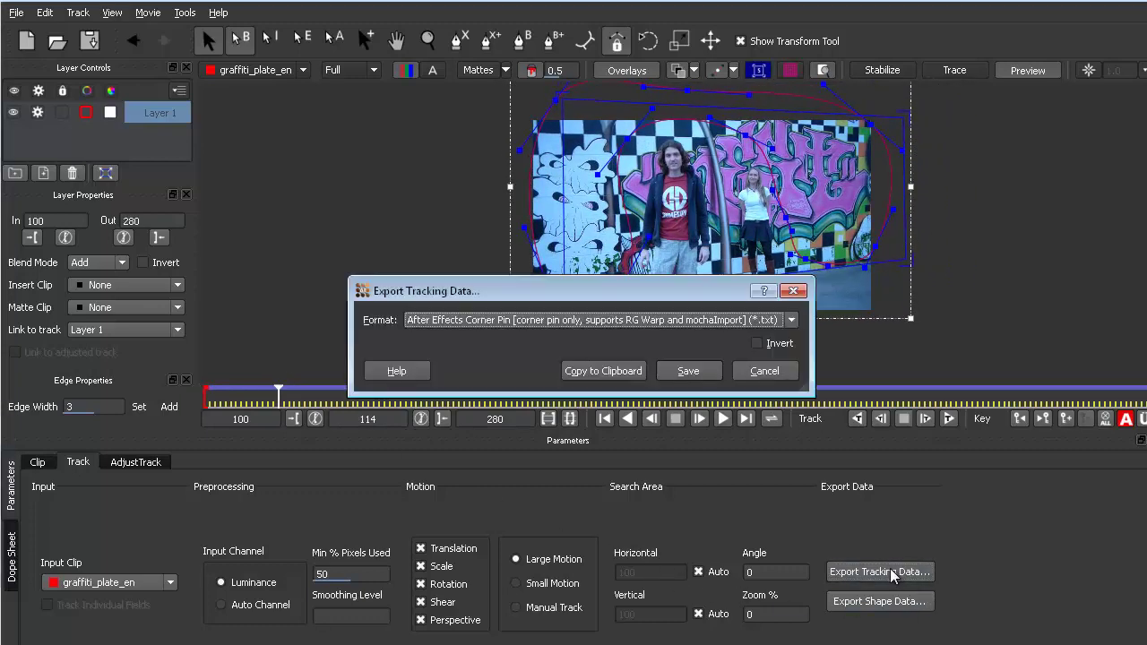
pyautogui.click(687, 373)
pyautogui.click(583, 503)
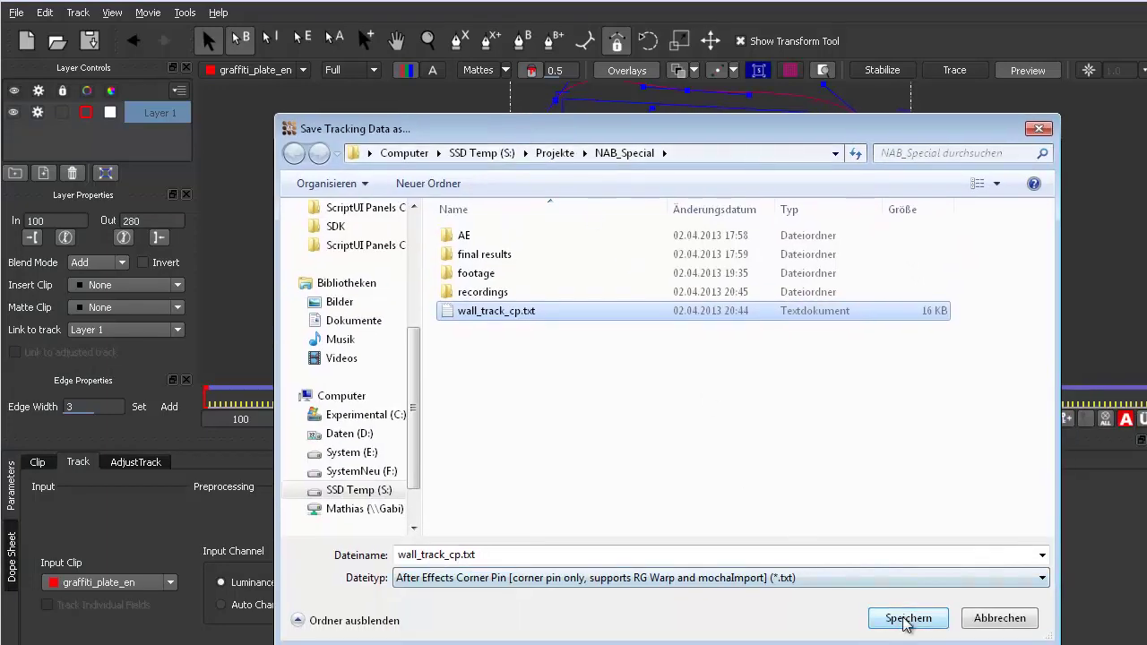
pyautogui.click(907, 618)
pyautogui.click(616, 373)
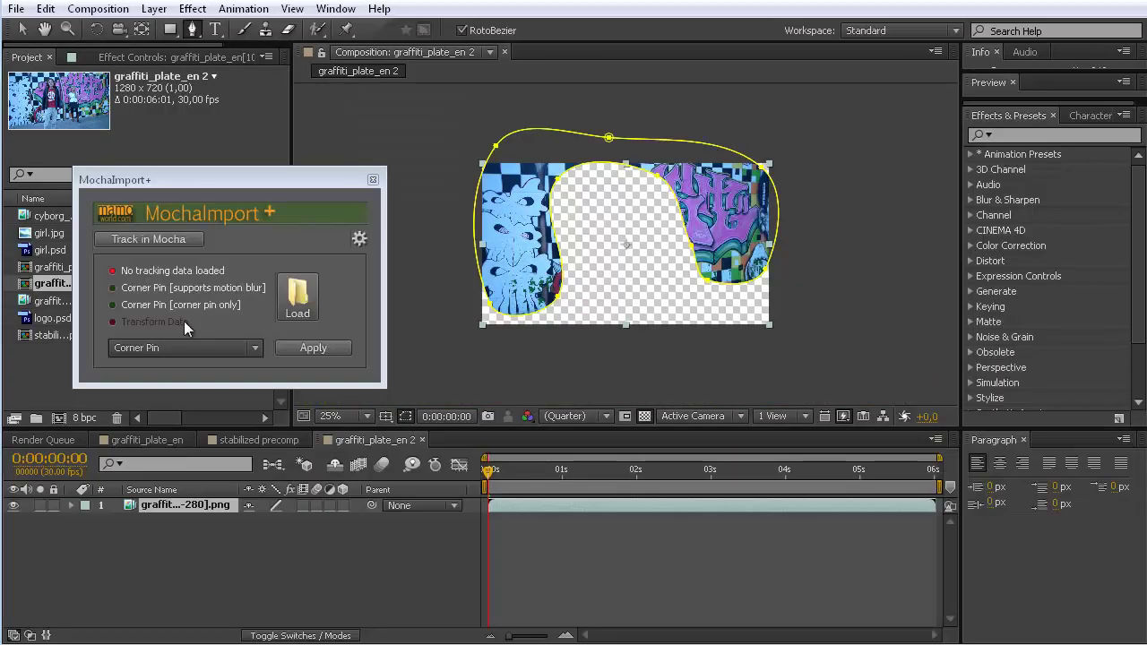
# Step: Switch to After Effects and load wall_track_cp.txt into MochaImport+, with the graffiti_plate_en footage as the tracked clip
pyautogui.click(299, 297)
pyautogui.click(465, 230)
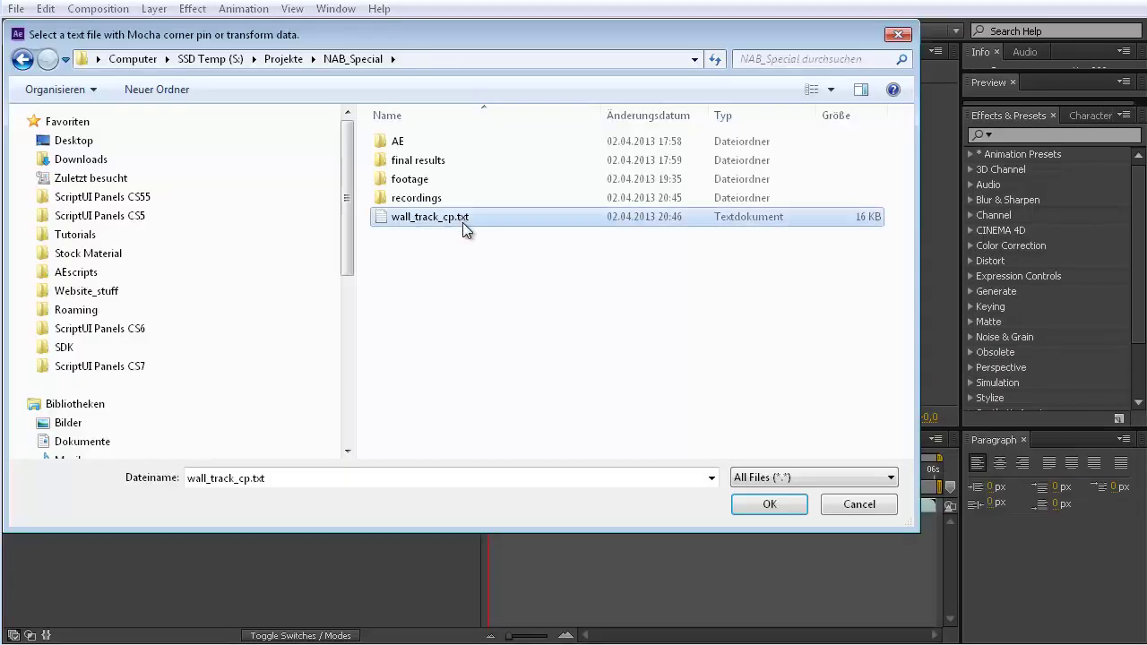
pyautogui.click(753, 507)
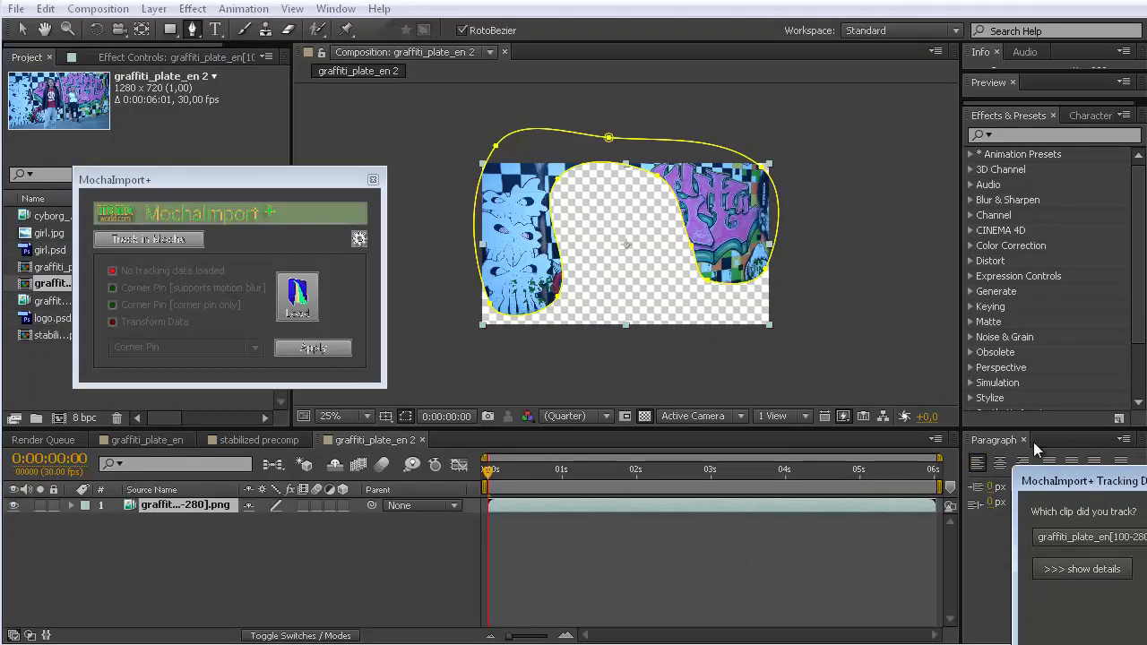
pyautogui.click(689, 441)
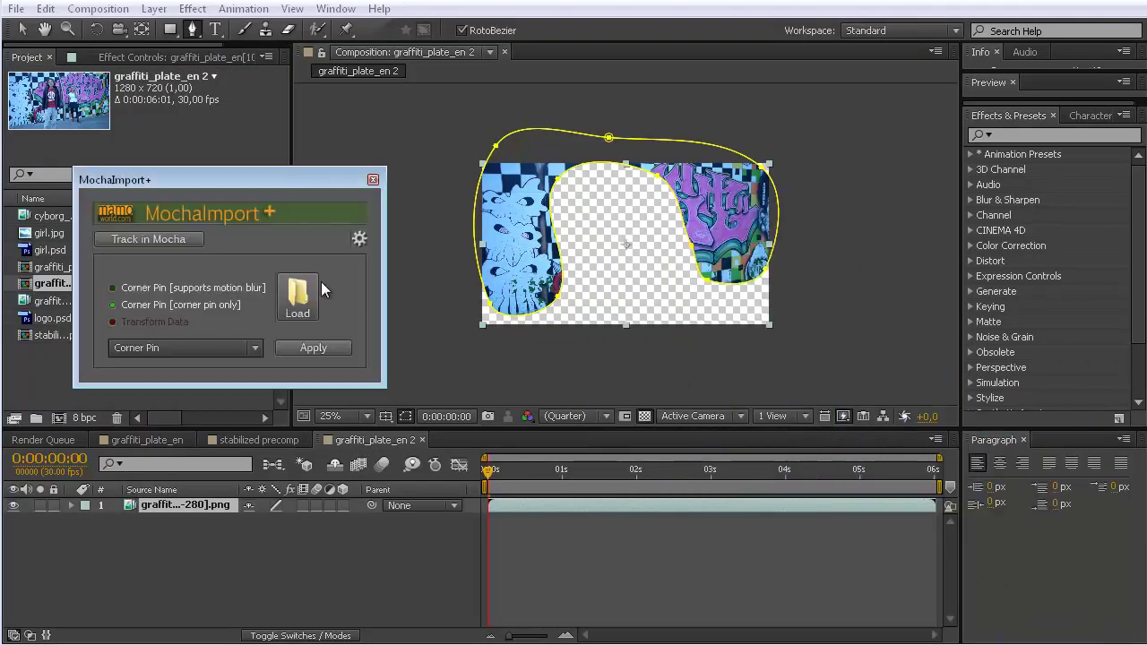
# Step: Reveal the masks of the footage layer in graffiti_plate_en 2 and delete Mask 1
pyautogui.click(178, 504)
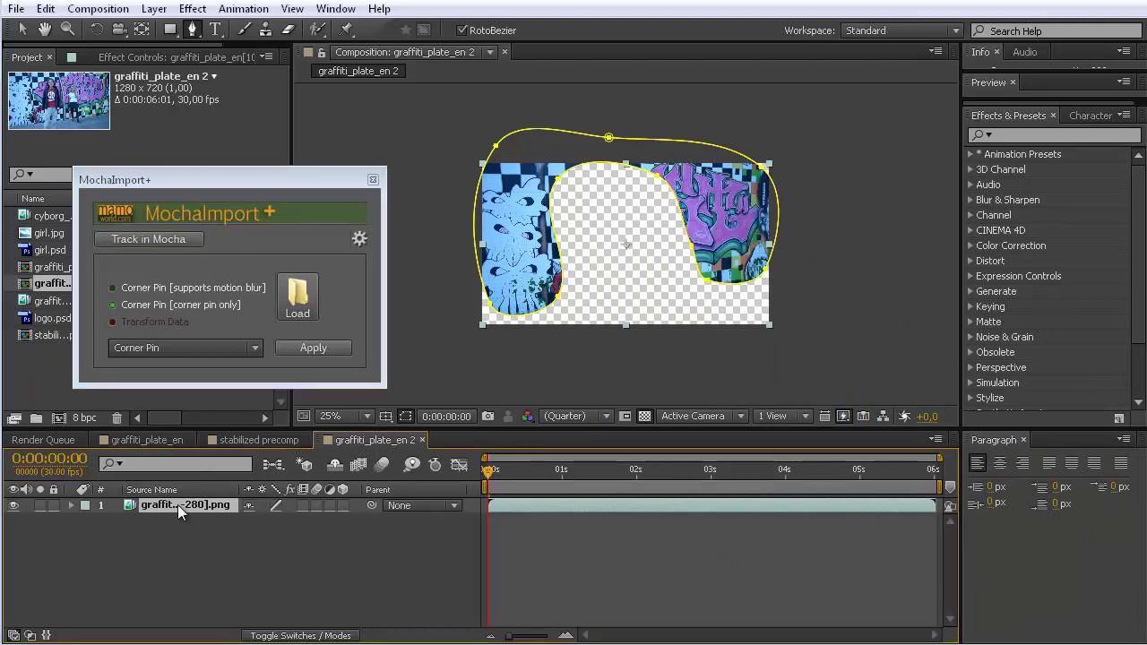
pyautogui.press('m')
pyautogui.click(140, 522)
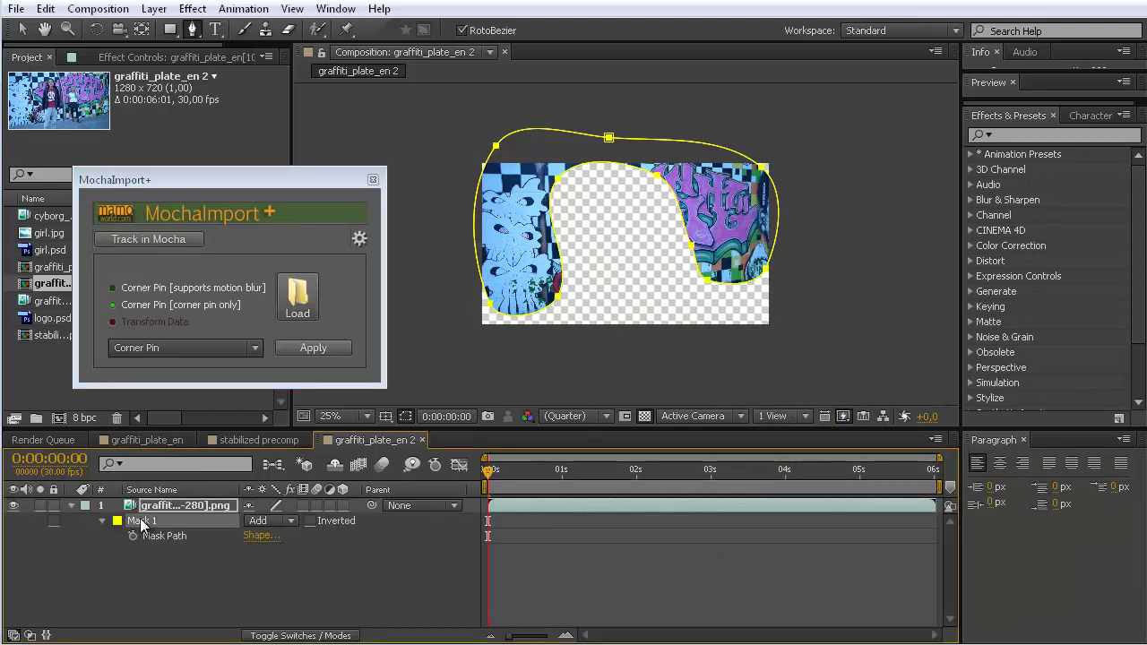
pyautogui.press('Delete')
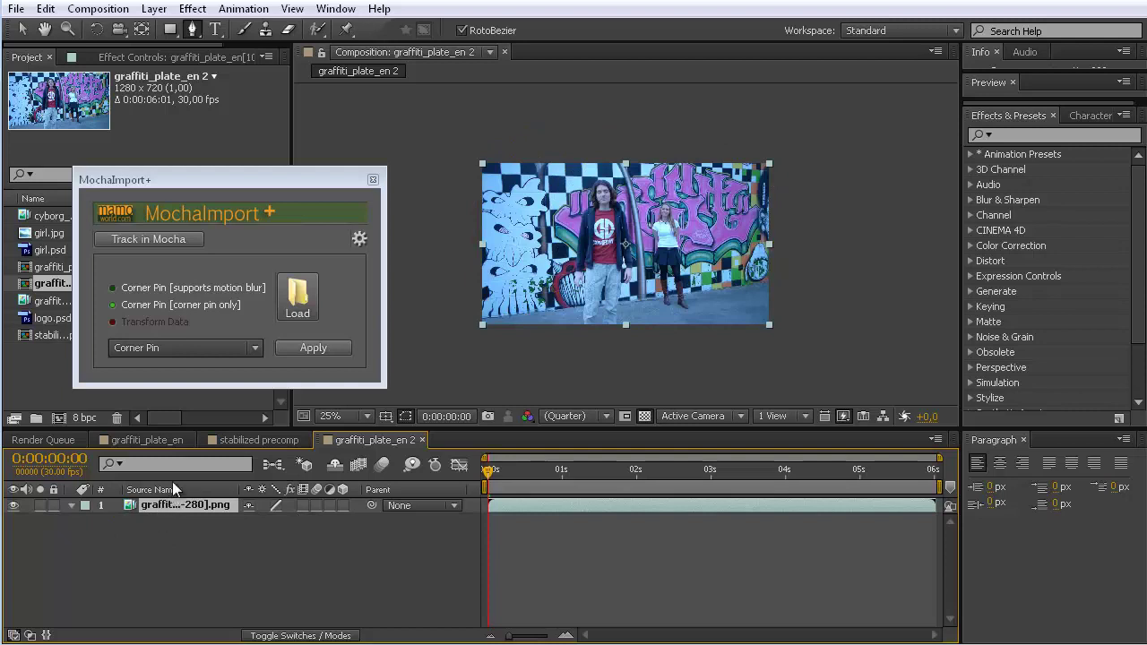
# Step: Apply the tracking data to the footage layer as a Stabilized Precomp, close MochaImport+ and scrub to 0:00:01:00 to check the result
pyautogui.click(249, 346)
pyautogui.click(164, 424)
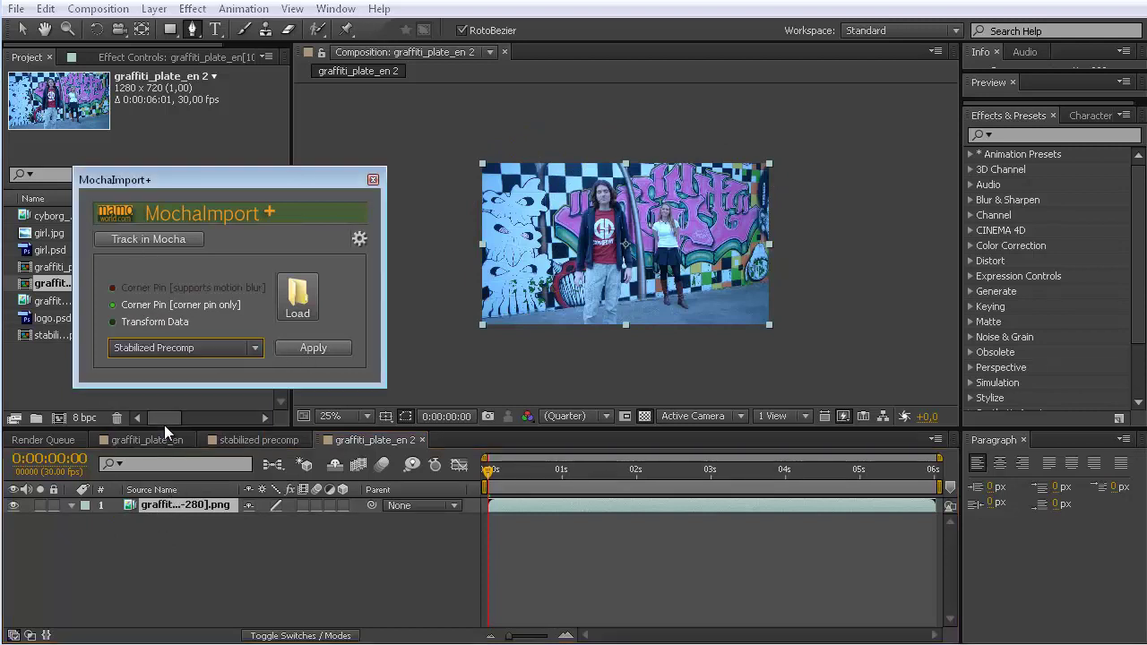
pyautogui.click(188, 505)
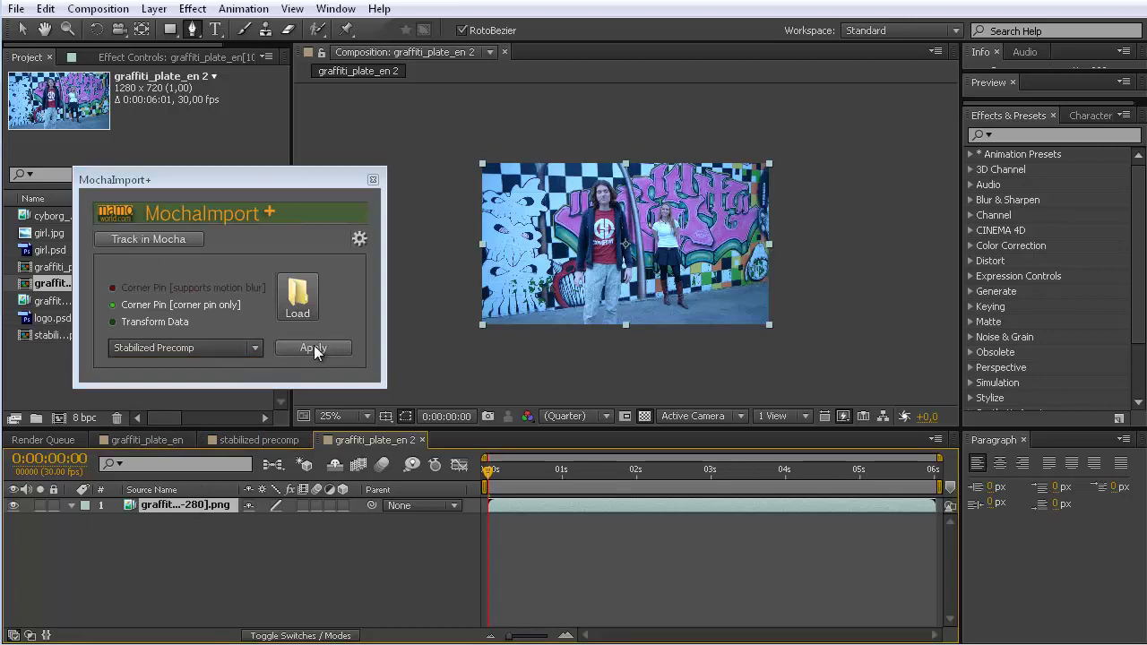
pyautogui.click(314, 349)
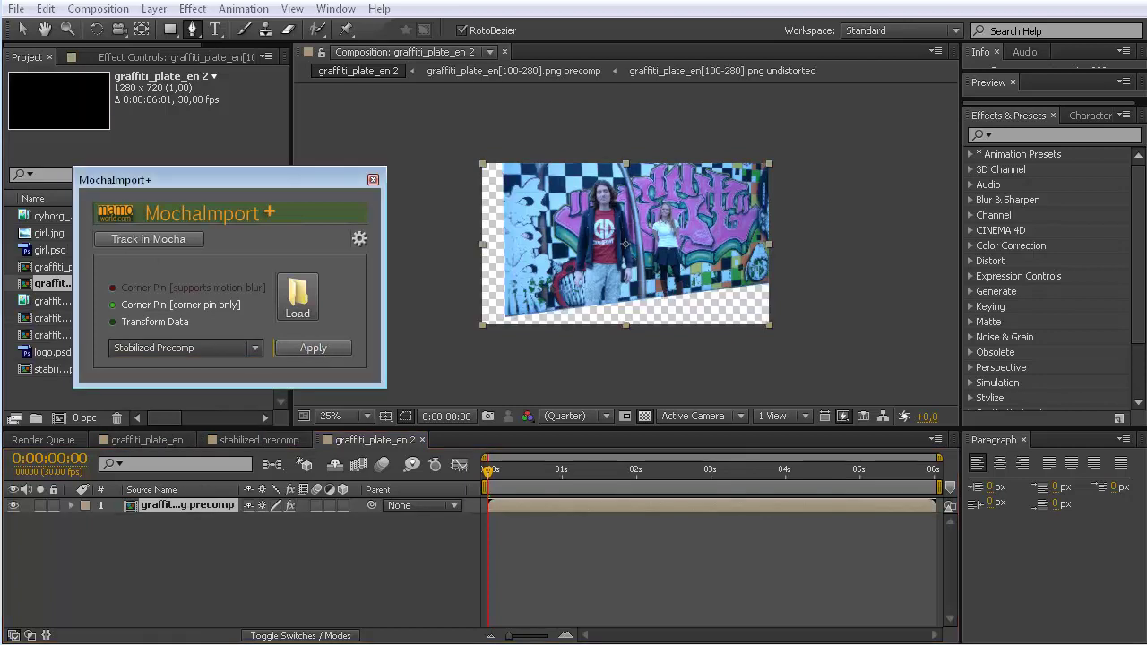
pyautogui.click(373, 181)
pyautogui.moveTo(488, 478); pyautogui.dragTo(560, 462)
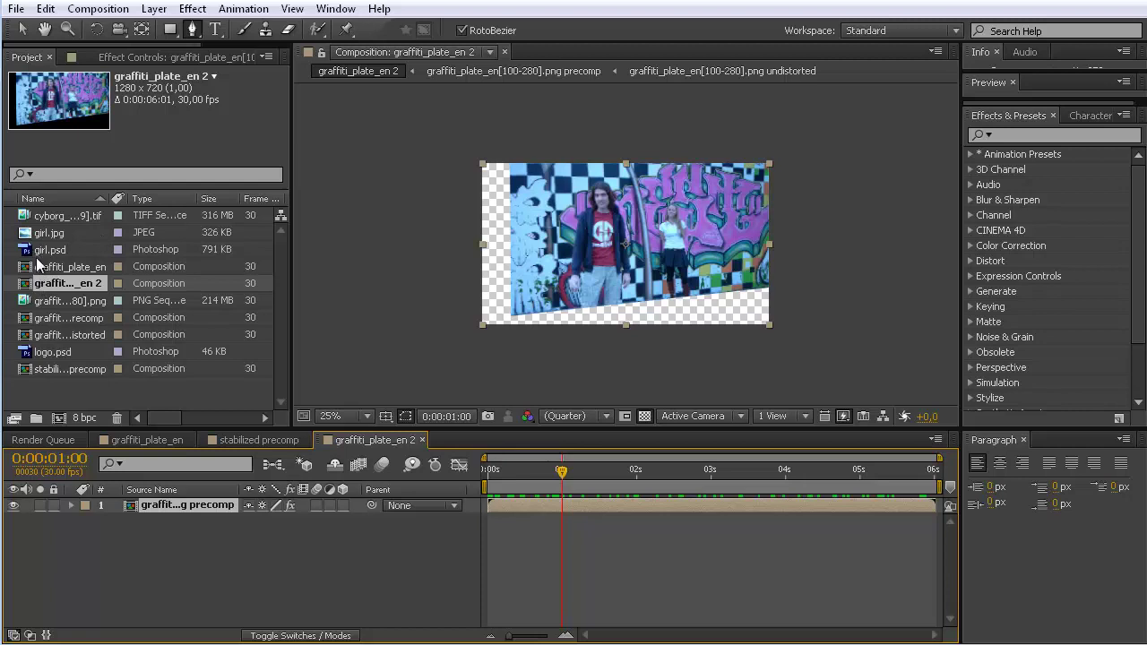
# Step: Add the original graffiti_plate_en footage beneath the precomp layer and toggle its visibility at 0:00:00:16 to compare the alignment
pyautogui.moveTo(41, 300); pyautogui.dragTo(271, 525)
pyautogui.moveTo(565, 479); pyautogui.dragTo(527, 484)
pyautogui.click(13, 521)
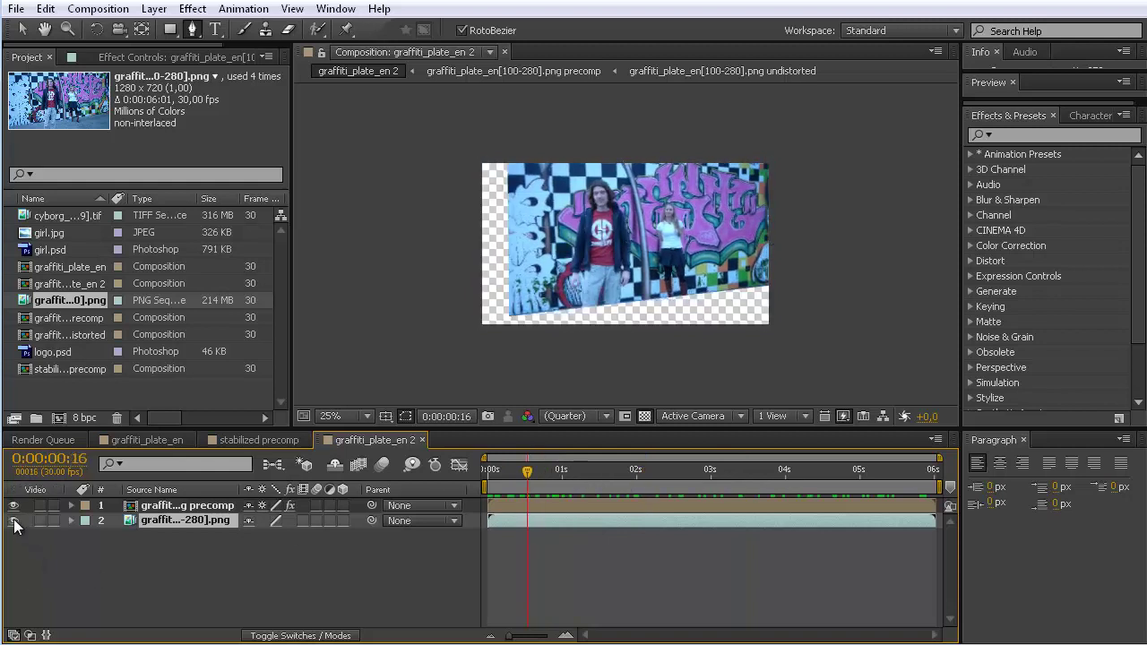
pyautogui.click(13, 521)
pyautogui.click(13, 521)
pyautogui.click(14, 521)
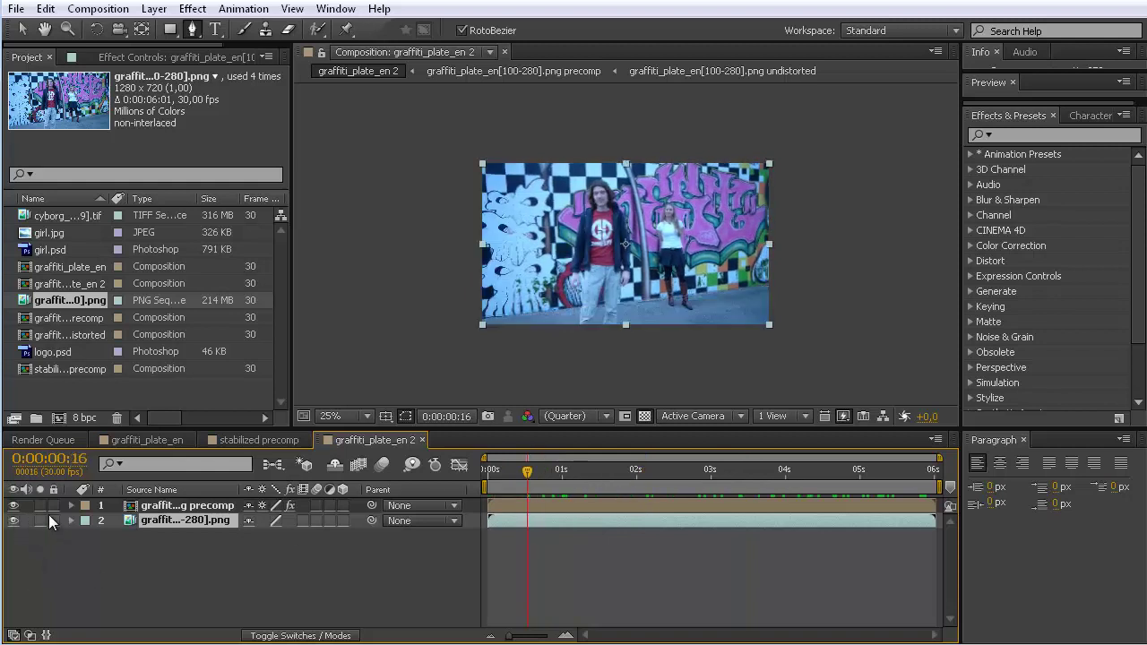
# Step: Scrub the mocha-stabilized precomp to 0:00:02:23 and the stabilized precomp to 0:00:00:15 to compare how steady the wall is
pyautogui.doubleClick(174, 505)
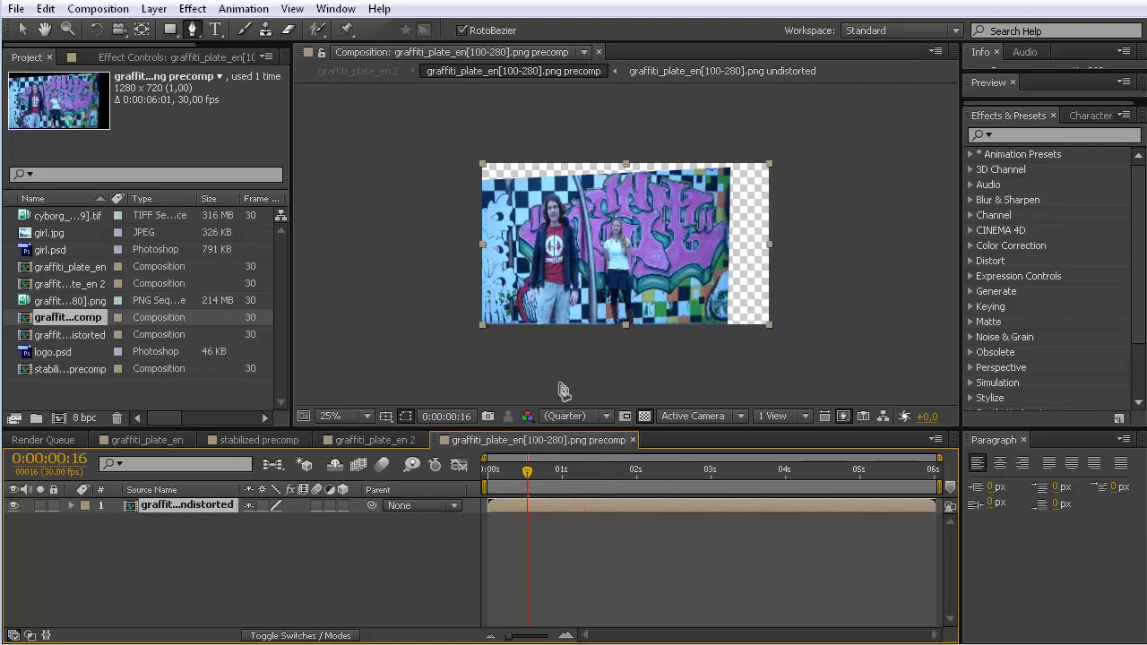
pyautogui.press('.')
pyautogui.press('.')
pyautogui.moveTo(532, 469); pyautogui.dragTo(694, 470)
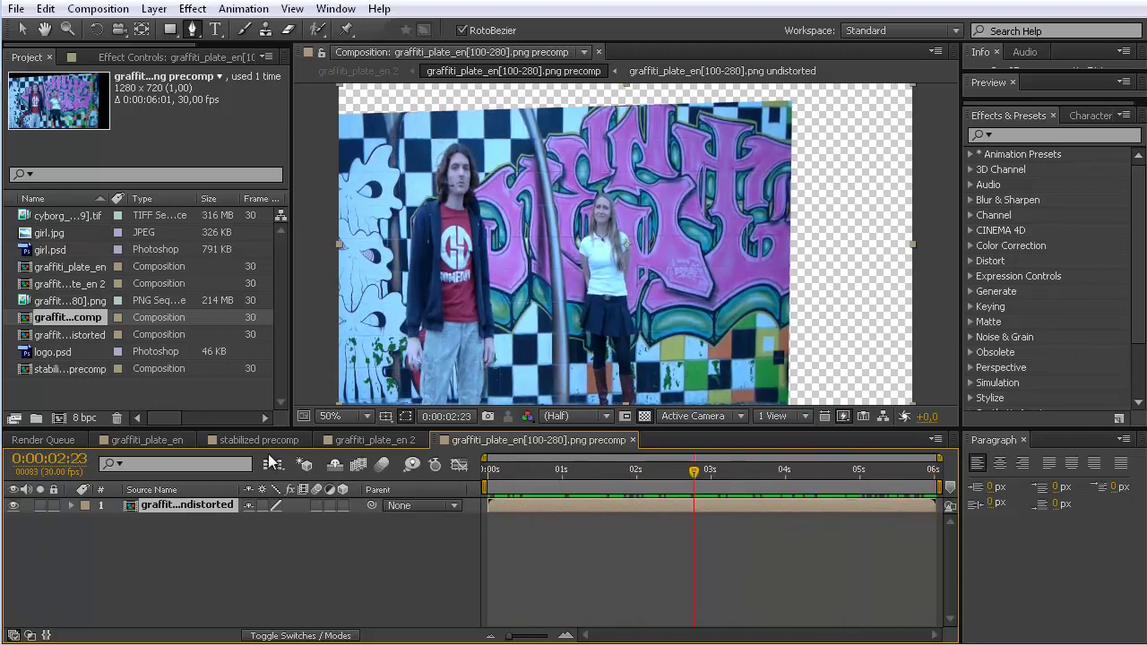
pyautogui.click(260, 440)
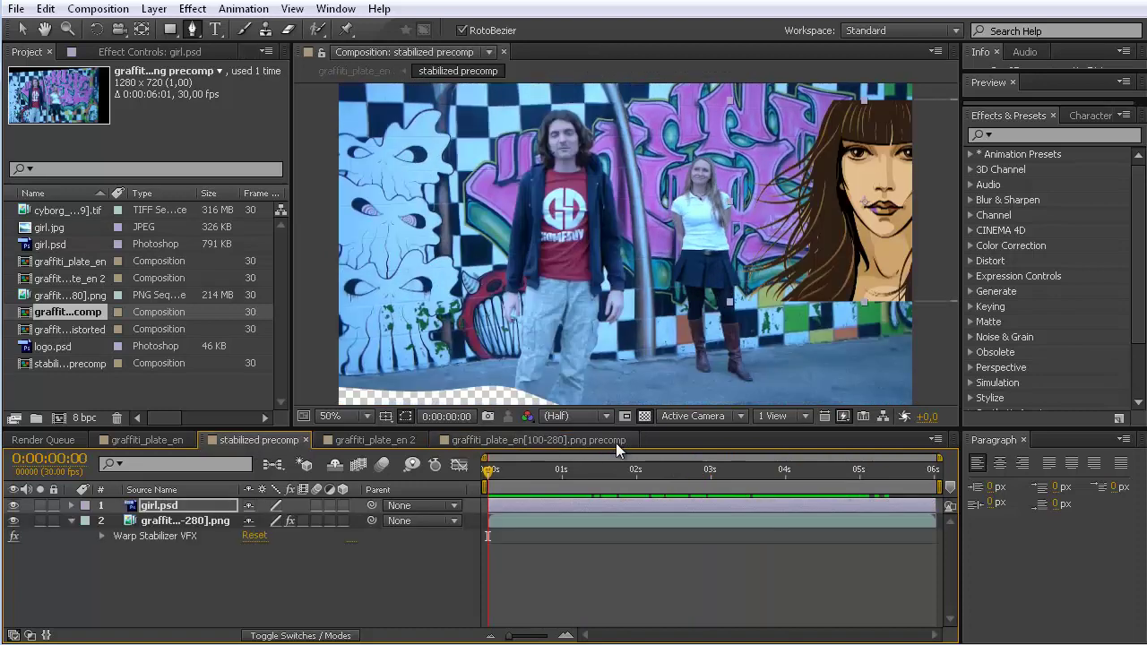
pyautogui.moveTo(489, 475); pyautogui.dragTo(530, 469)
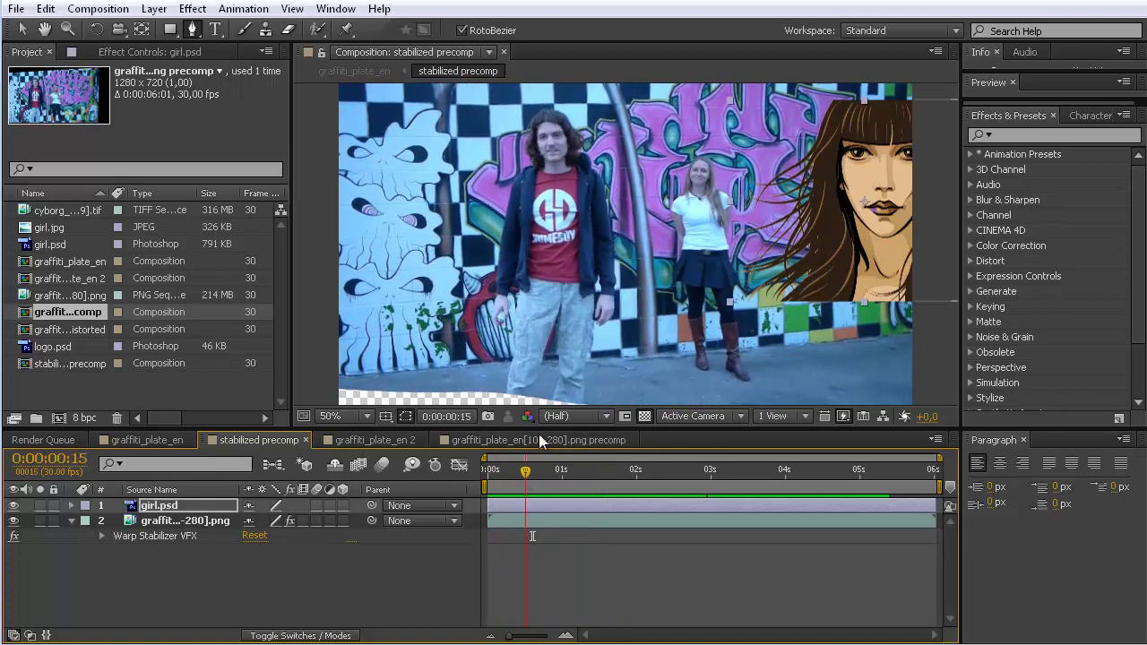
# Step: Move the girl image to the upper edge of the frame in stabilized precomp and check it by scrubbing graffiti_plate_en
pyautogui.click(23, 31)
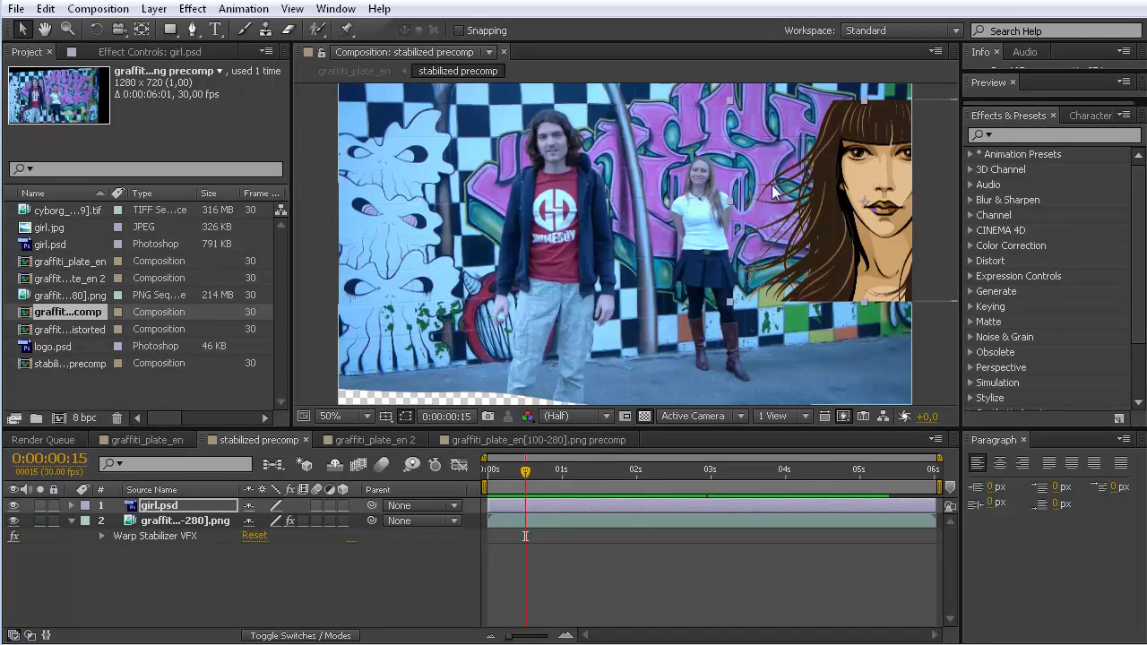
pyautogui.moveTo(873, 233); pyautogui.dragTo(568, 44)
pyautogui.moveTo(525, 475); pyautogui.dragTo(563, 444)
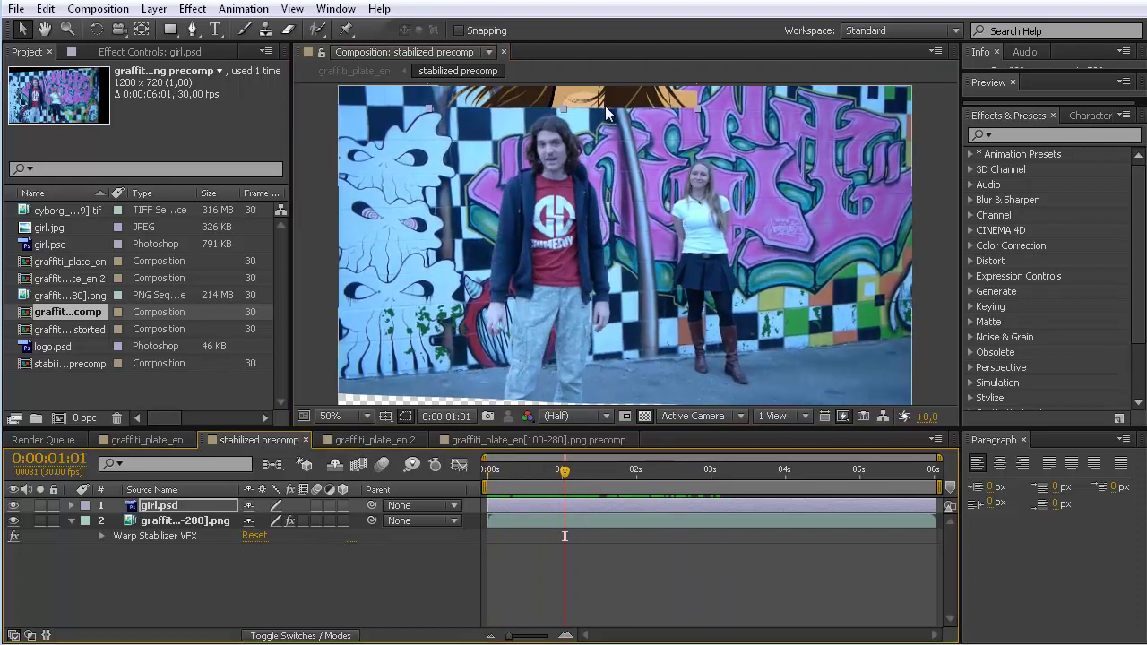
pyautogui.click(135, 444)
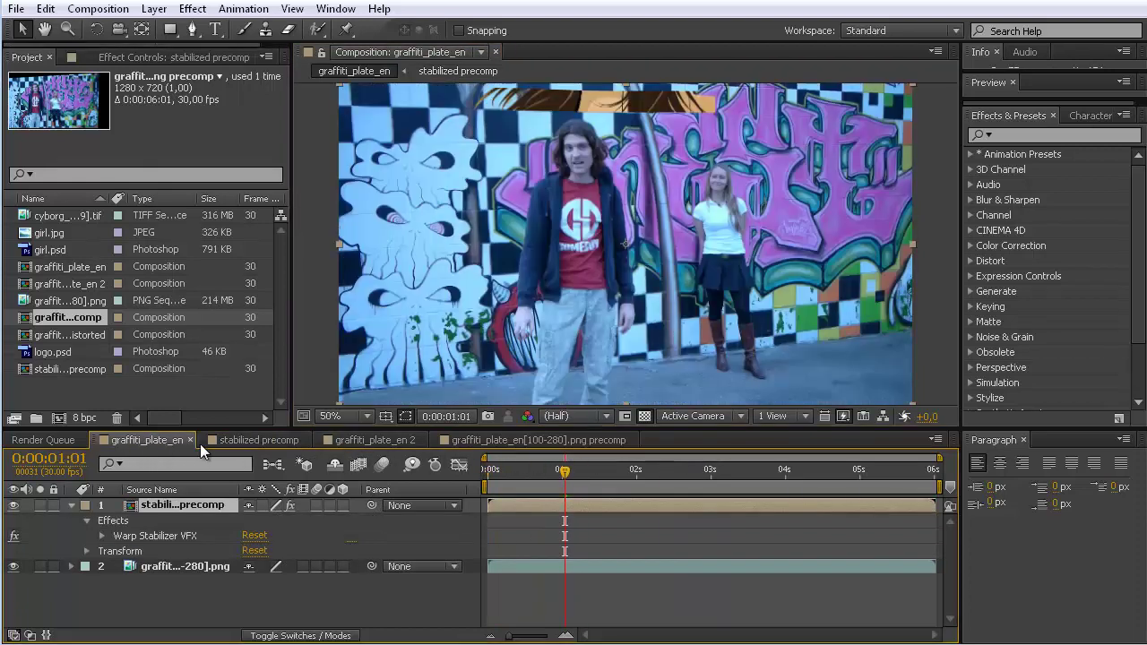
pyautogui.moveTo(561, 468); pyautogui.dragTo(514, 469)
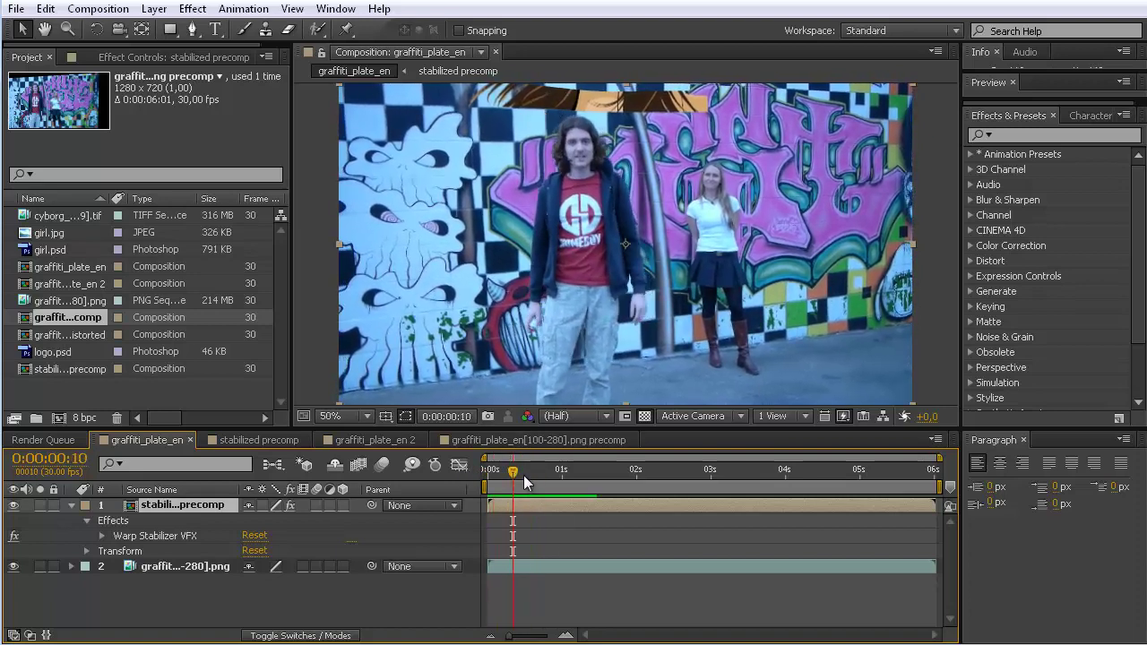
pyautogui.moveTo(513, 469)
pyautogui.mouseDown()
pyautogui.moveTo(489, 469)
pyautogui.moveTo(529, 469)
pyautogui.moveTo(513, 472)
pyautogui.mouseUp()
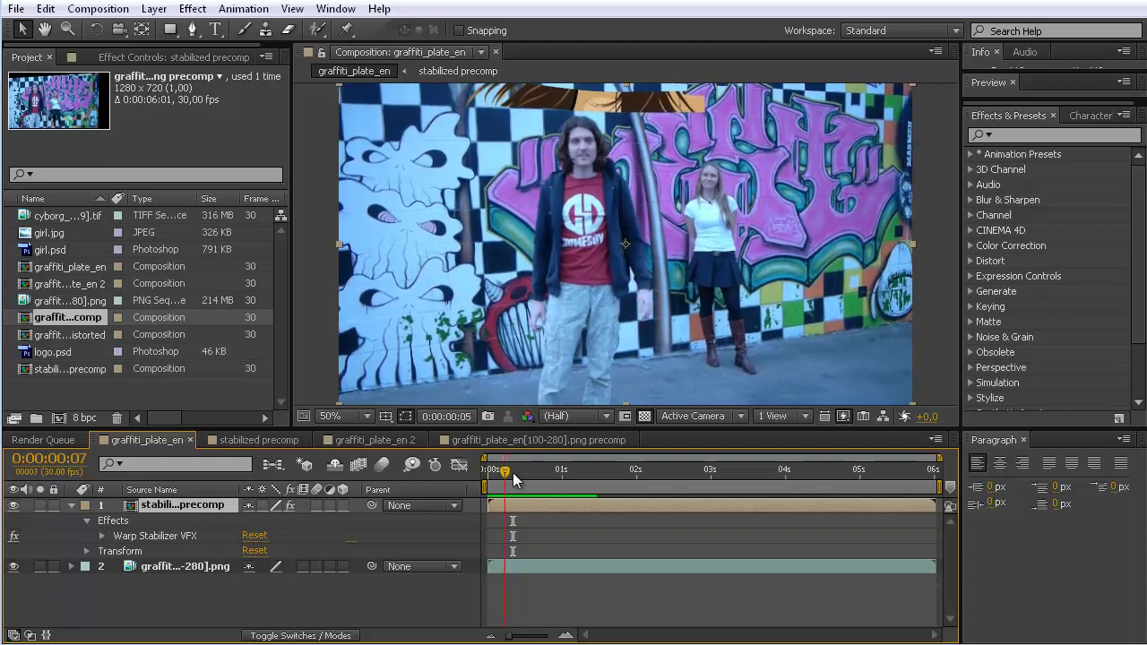
# Step: Place girl.psd over the upper edge of the frame in the graffiti_plate_en[100-280].png precomp
pyautogui.click(506, 437)
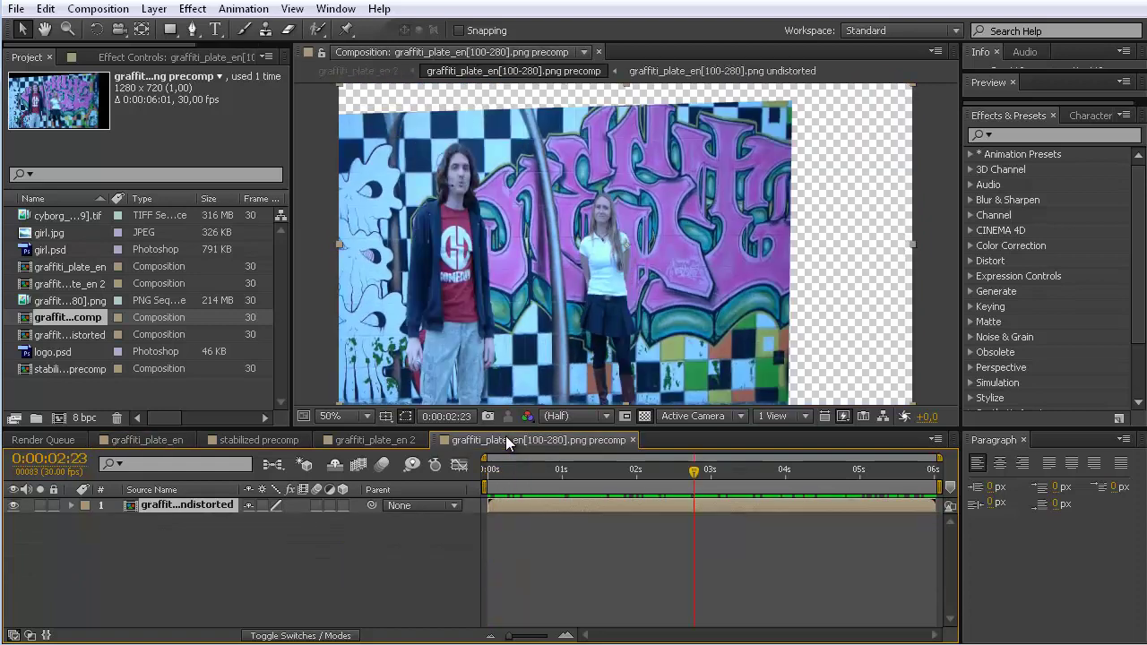
pyautogui.click(41, 252)
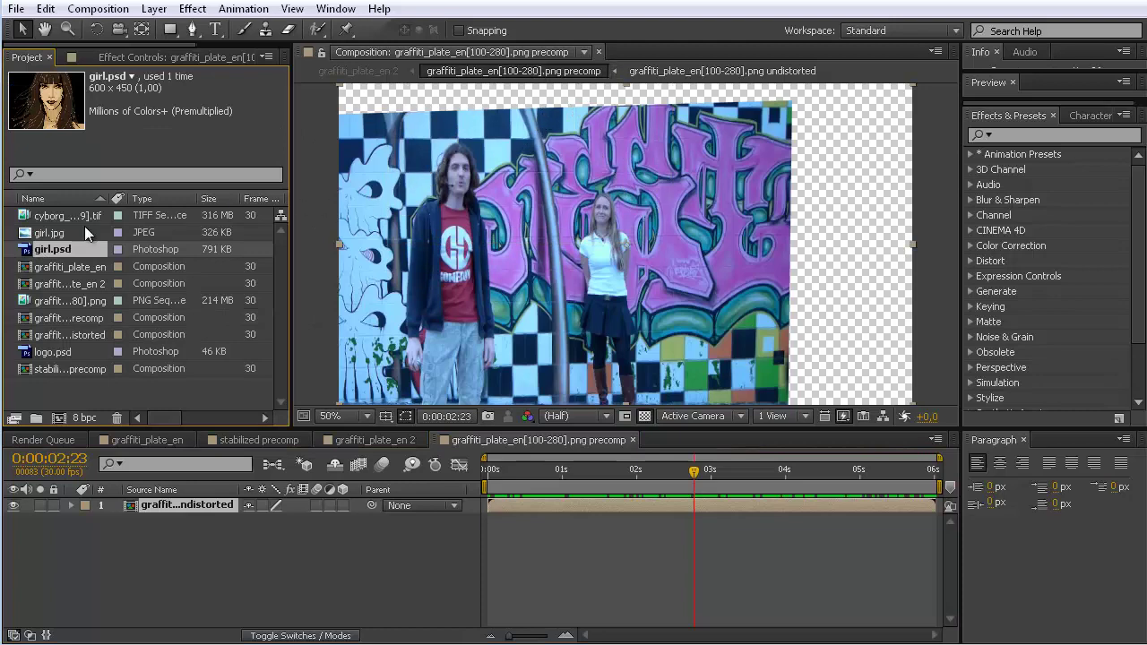
pyautogui.moveTo(49, 254); pyautogui.dragTo(577, 41)
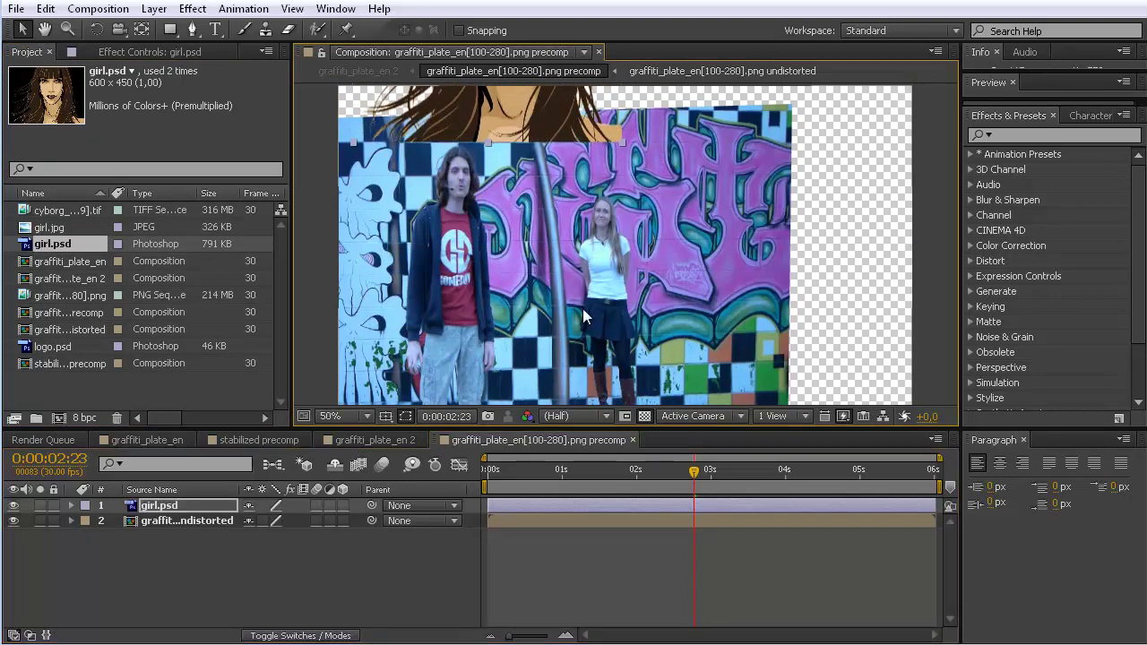
# Step: Inspect the girl image at 50% zoom in graffiti_plate_en 2 and scrub back to 0:00:01:21 to check its fit on the wall
pyautogui.click(370, 440)
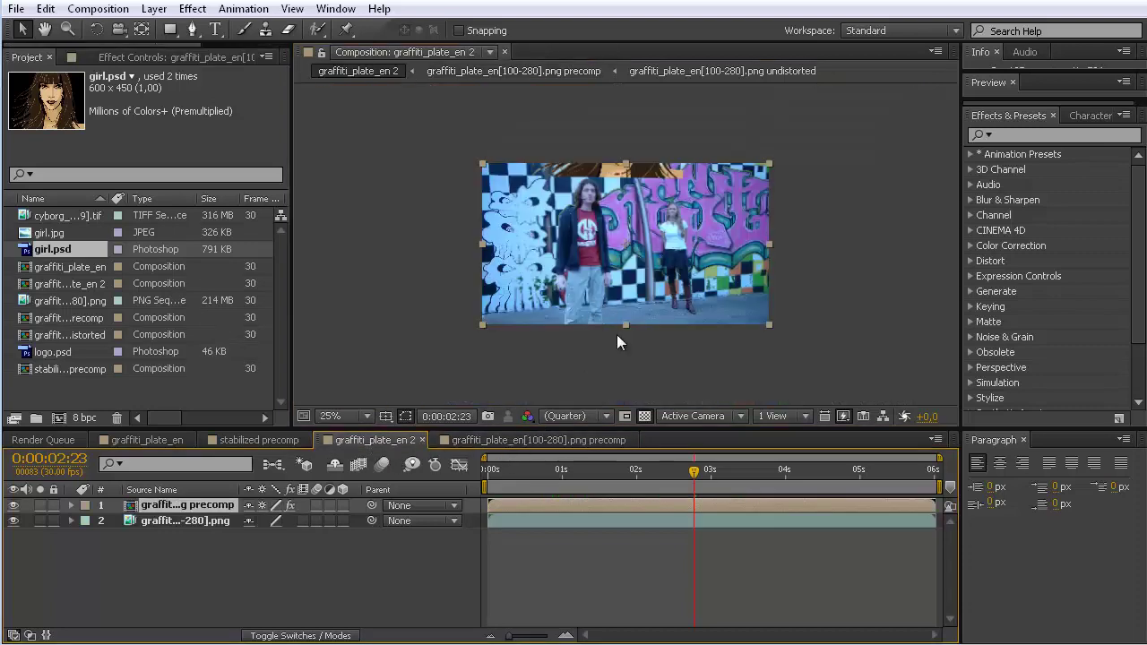
pyautogui.scroll(1, 586, 235)
pyautogui.moveTo(579, 238); pyautogui.dragTo(604, 236)
pyautogui.moveTo(687, 482); pyautogui.dragTo(614, 462)
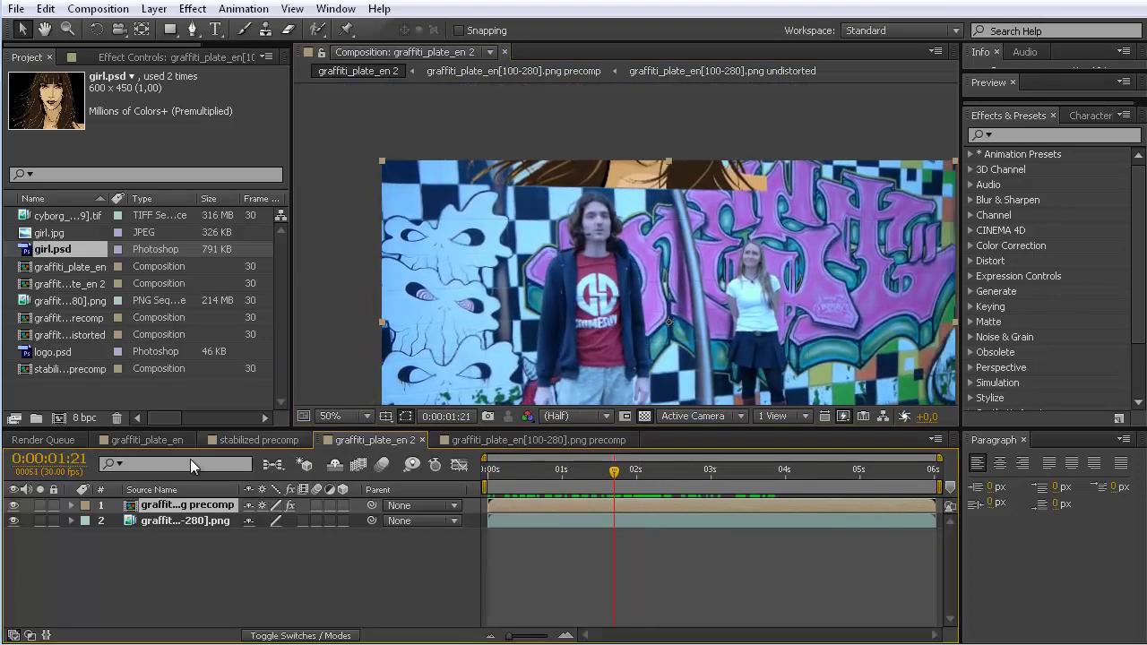
# Step: Scrub stabilized precomp to 0:00:00:07 for comparison and hide the stabilized precomp layer in graffiti_plate_en
pyautogui.click(258, 440)
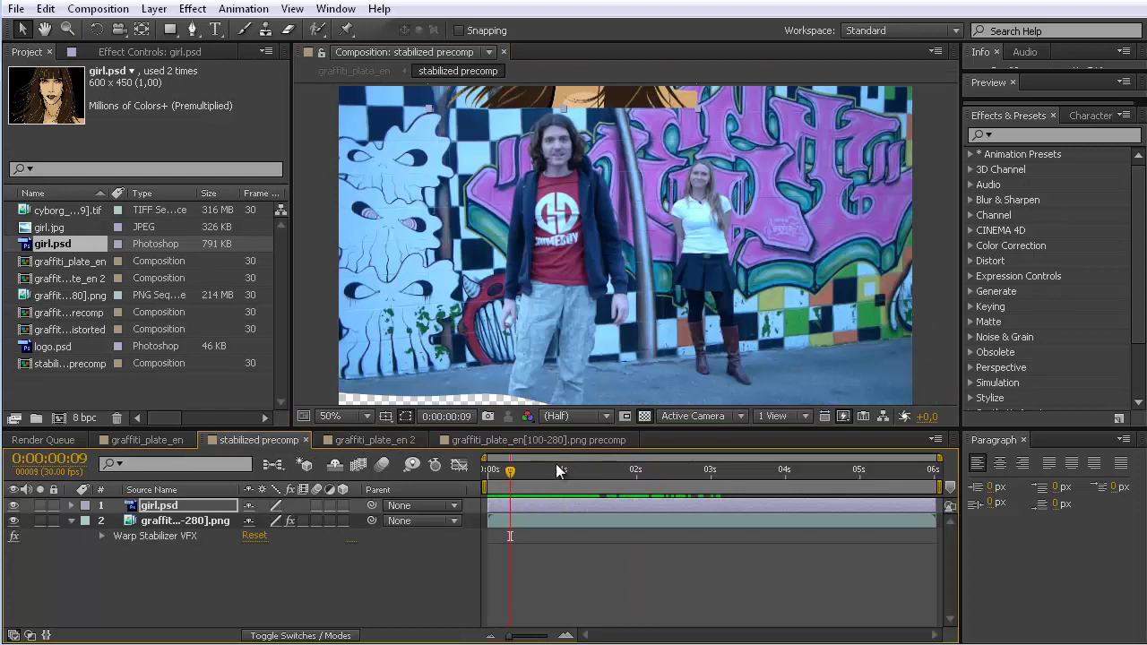
pyautogui.moveTo(509, 470); pyautogui.dragTo(514, 469)
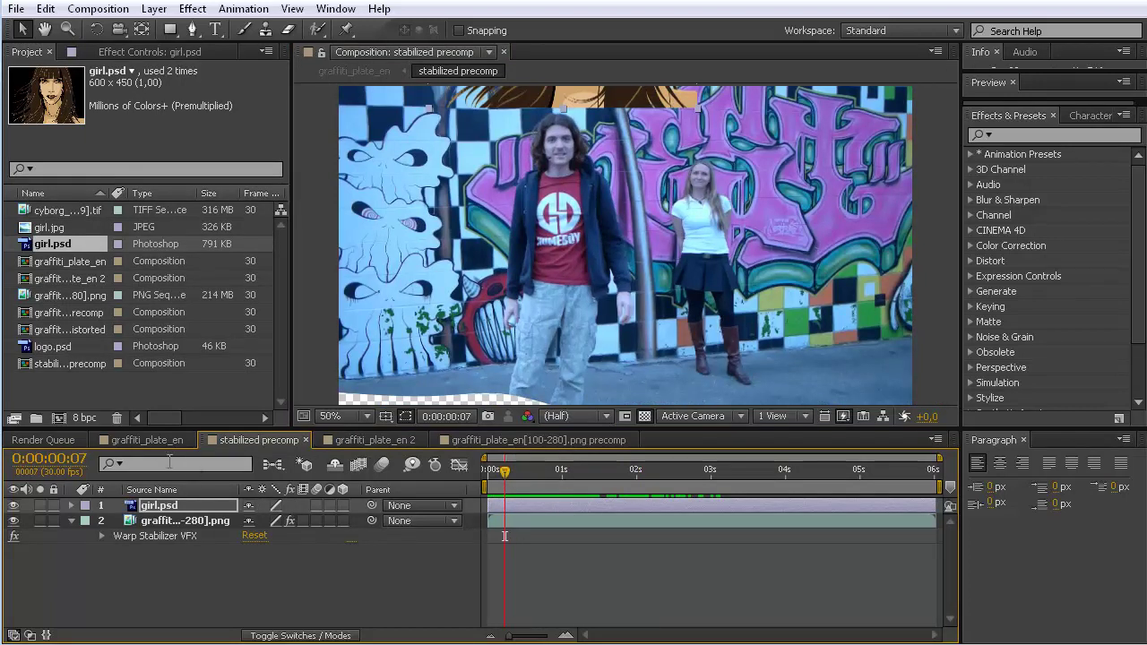
pyautogui.click(151, 440)
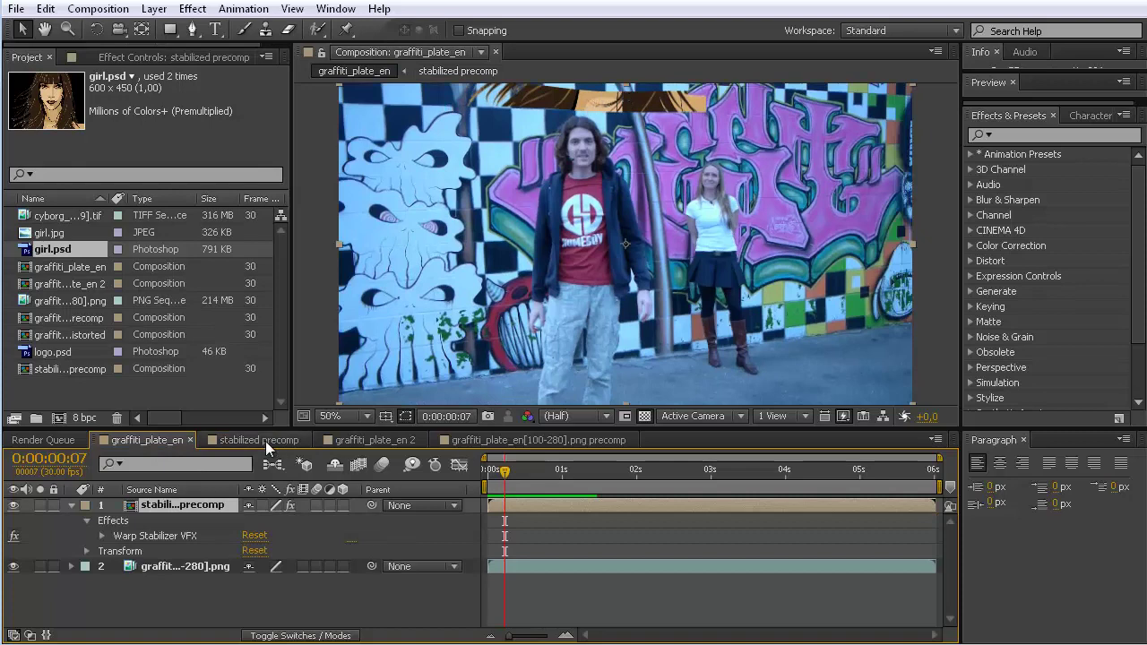
pyautogui.click(14, 506)
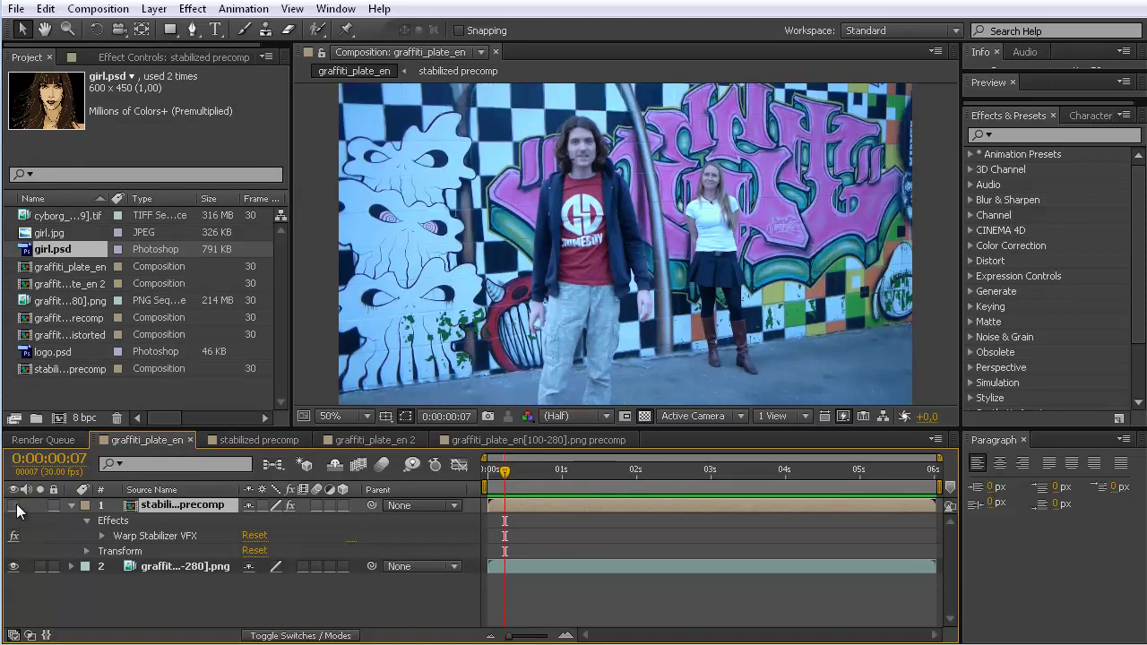
# Step: Show the stabilized precomp layer and hide the graffiti plate layer beneath it in graffiti_plate_en
pyautogui.click(13, 505)
pyautogui.click(13, 566)
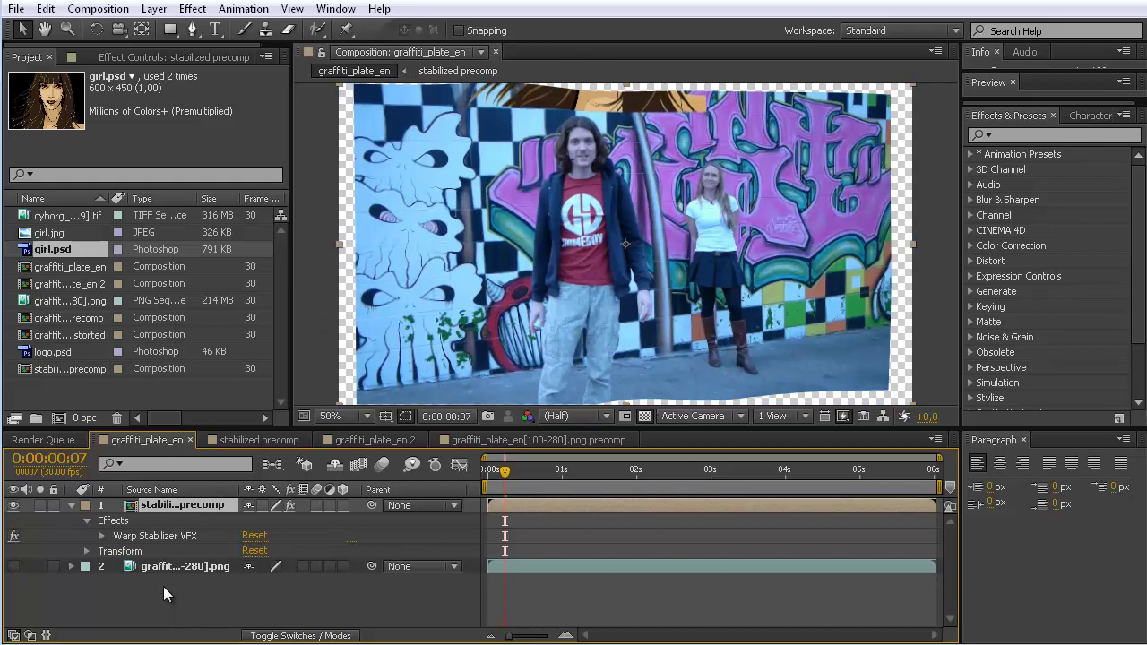
# Step: Return to graffiti_plate_en 2 and examine in mocha how Layer 1's tracked surface extends beyond the edges of the plate
pyautogui.click(378, 437)
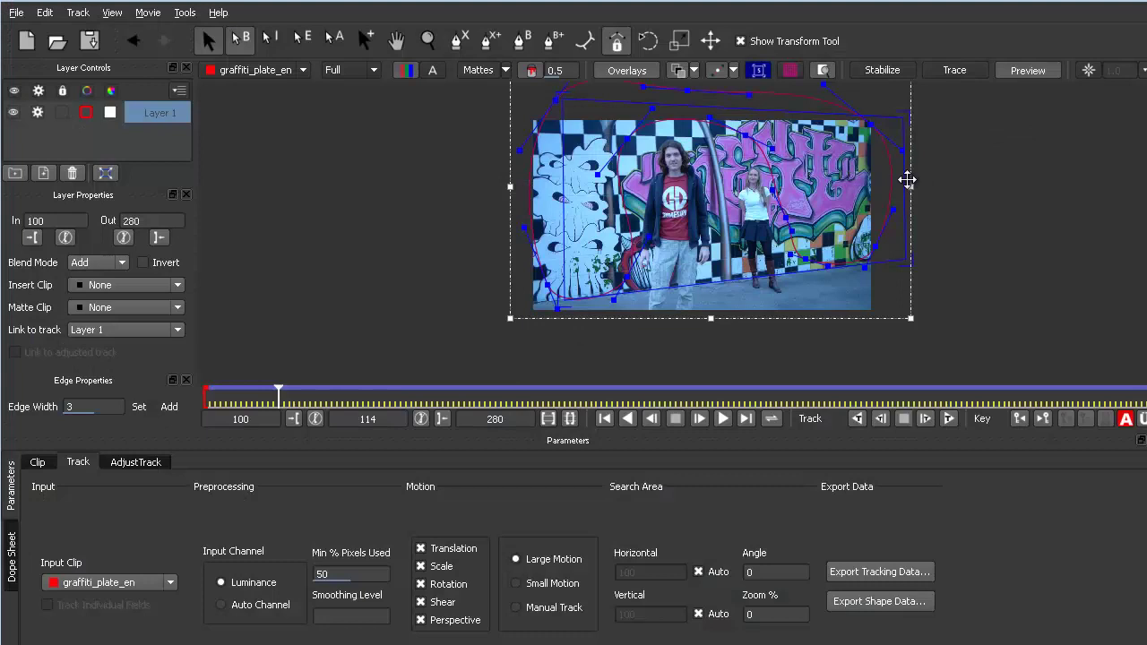
pyautogui.moveTo(908, 180)
pyautogui.mouseDown()
pyautogui.moveTo(939, 177)
pyautogui.moveTo(891, 183)
pyautogui.moveTo(909, 179)
pyautogui.mouseUp()
pyautogui.moveTo(908, 160); pyautogui.dragTo(899, 159)
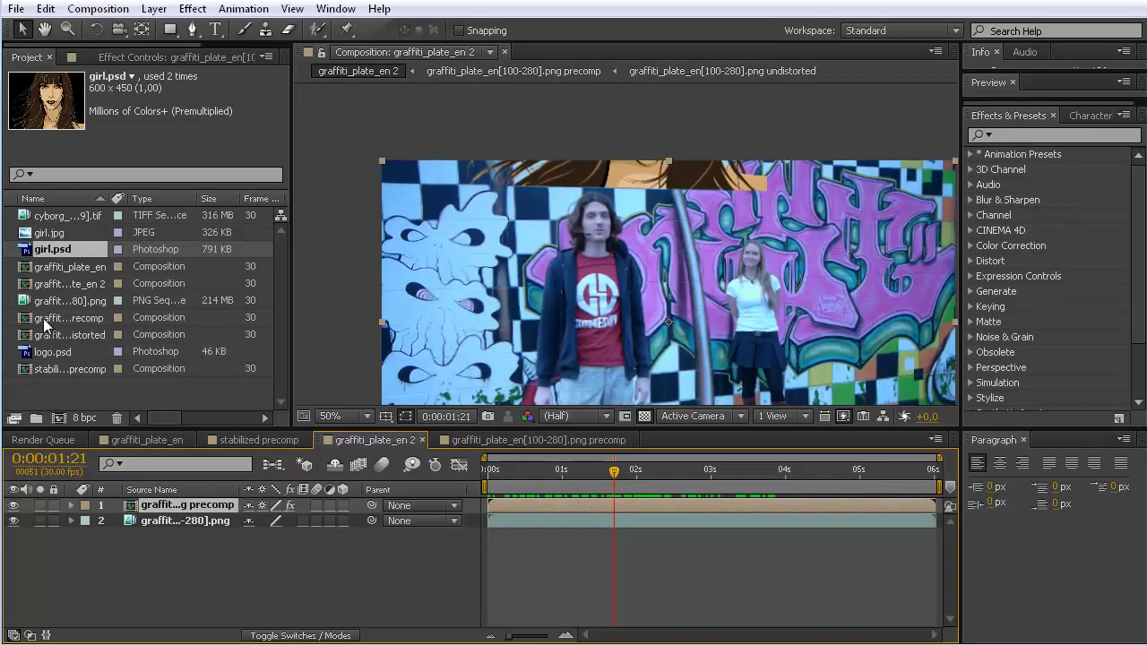
# Step: Create a new composition in After Effects from the cyborg_arm_[00-89].tif sequence
pyautogui.click(46, 215)
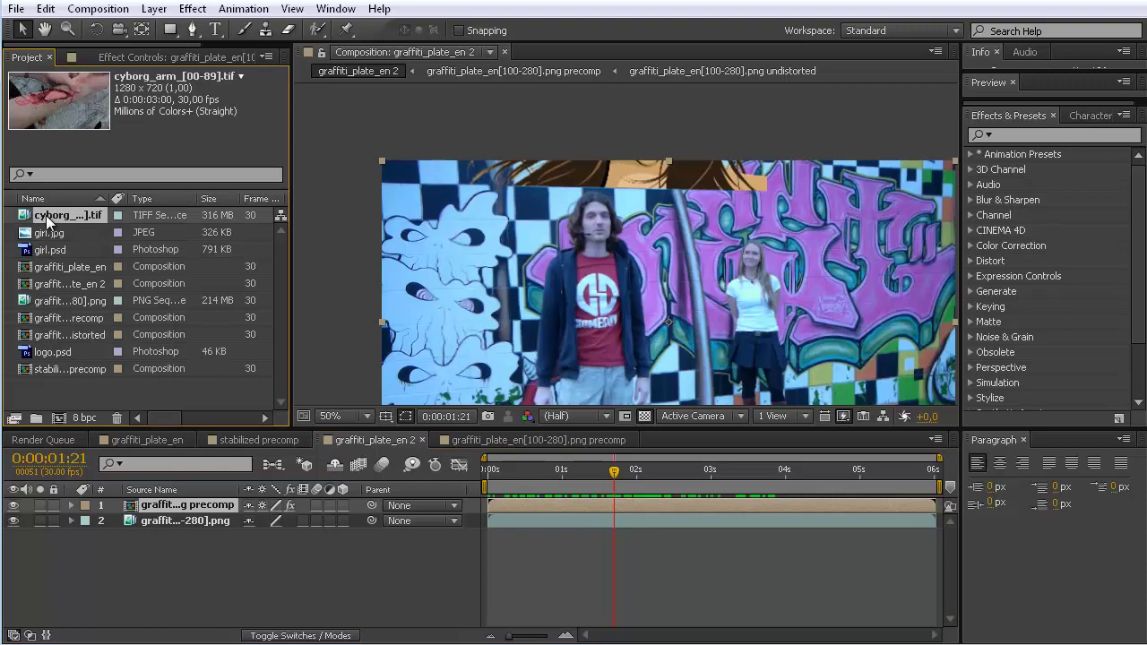
pyautogui.keyDown('ctrl'); pyautogui.click(50, 317); pyautogui.keyUp('ctrl')
pyautogui.moveTo(51, 344); pyautogui.dragTo(61, 421)
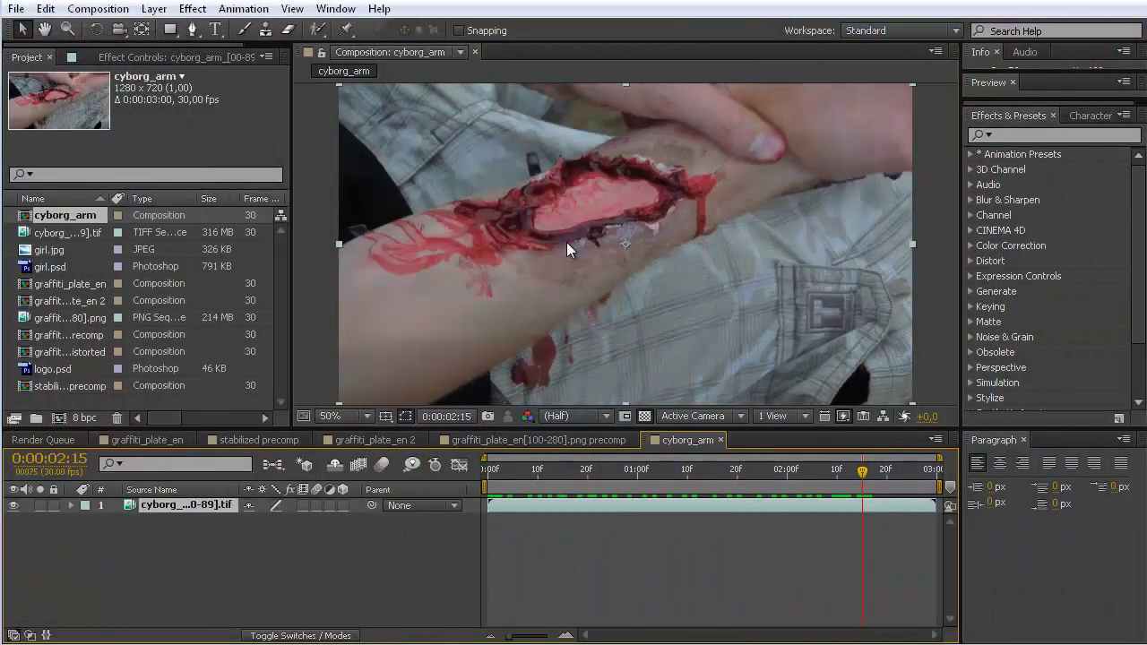
# Step: Apply Warp Stabilizer VFX to the cyborg arm footage and view stabilized precomp while the analysis runs
pyautogui.click(240, 11)
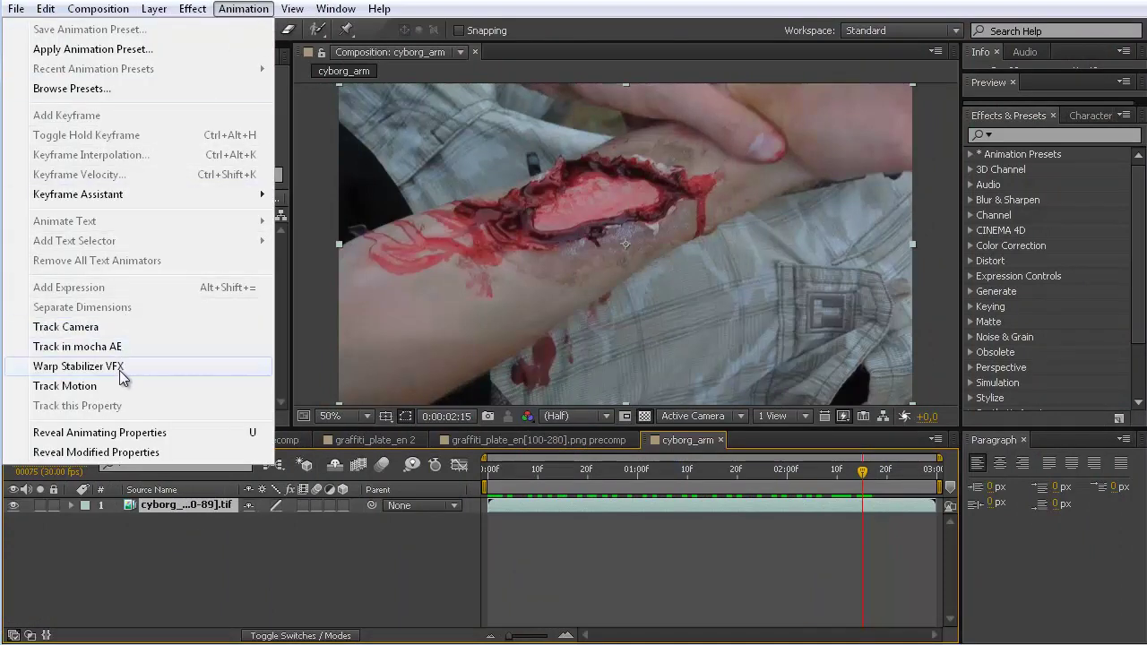
pyautogui.click(81, 365)
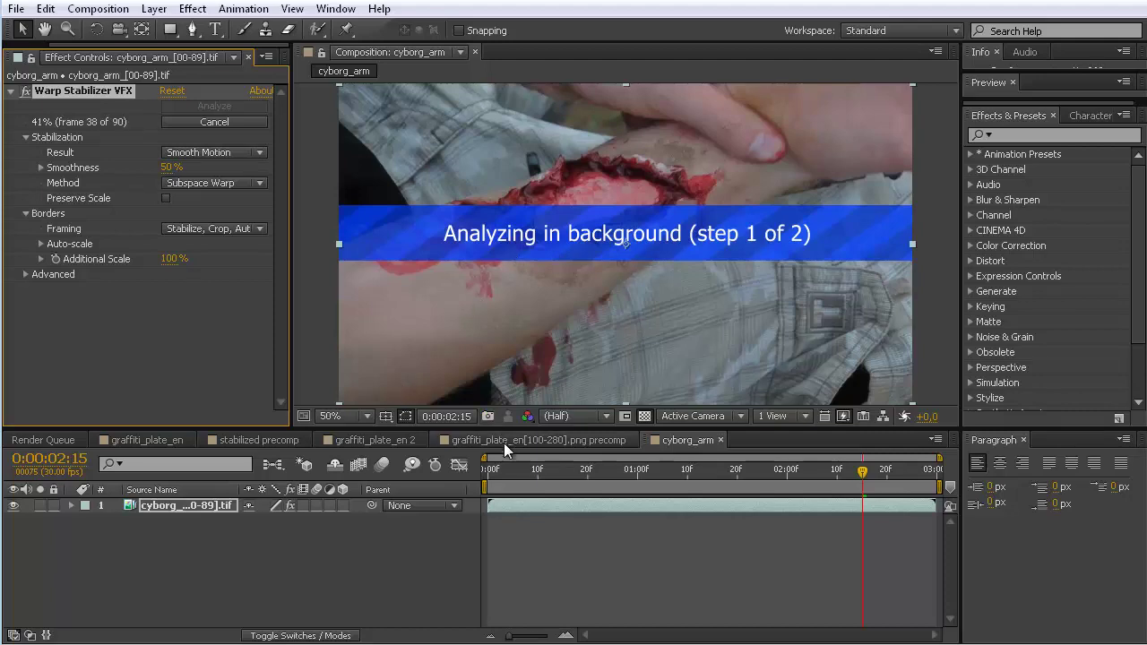
pyautogui.click(284, 442)
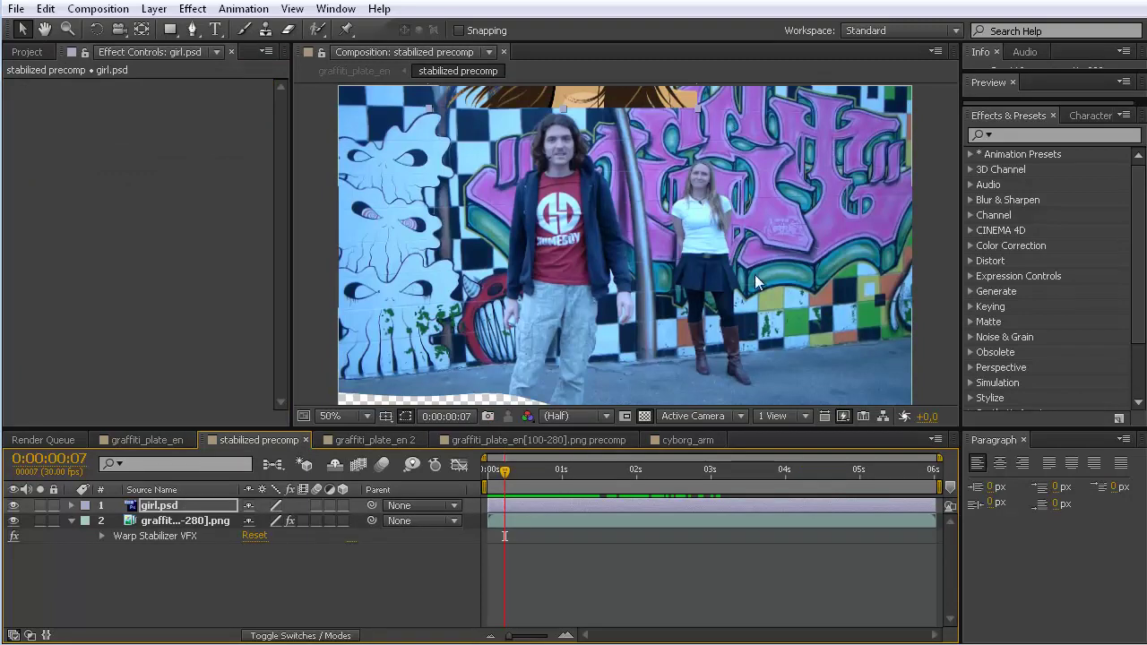
pyautogui.click(700, 441)
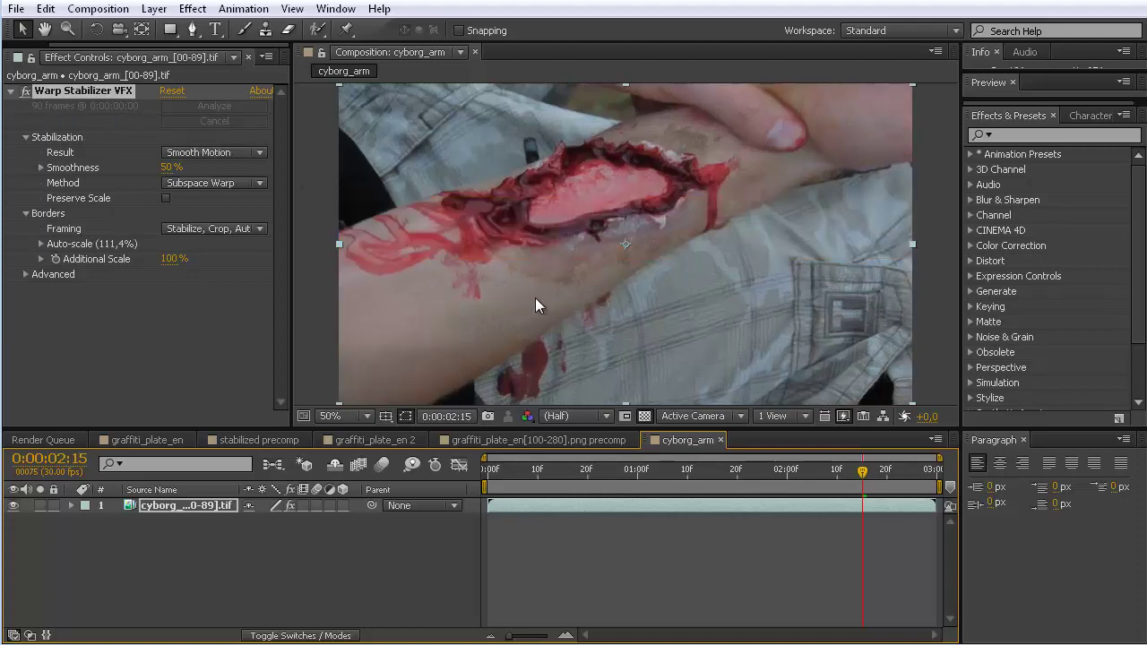
# Step: Scrub cyborg_arm to 0:00:01:24 and set the Warp Stabilizer VFX objective to Reversible Stabilization
pyautogui.moveTo(860, 484); pyautogui.dragTo(757, 470)
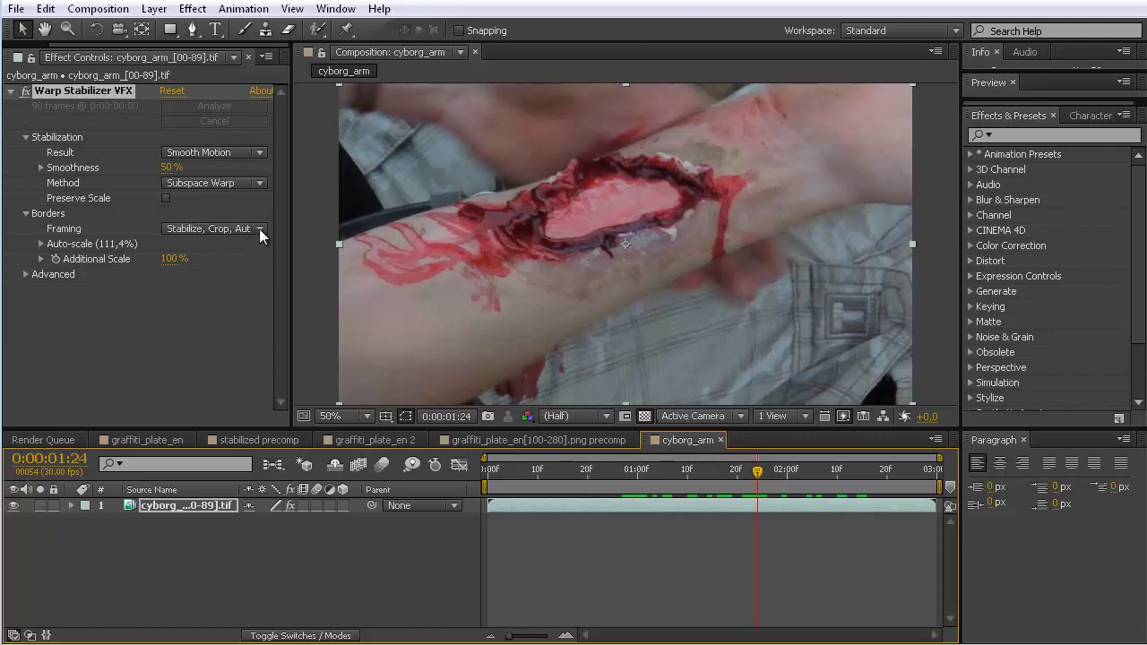
pyautogui.click(25, 274)
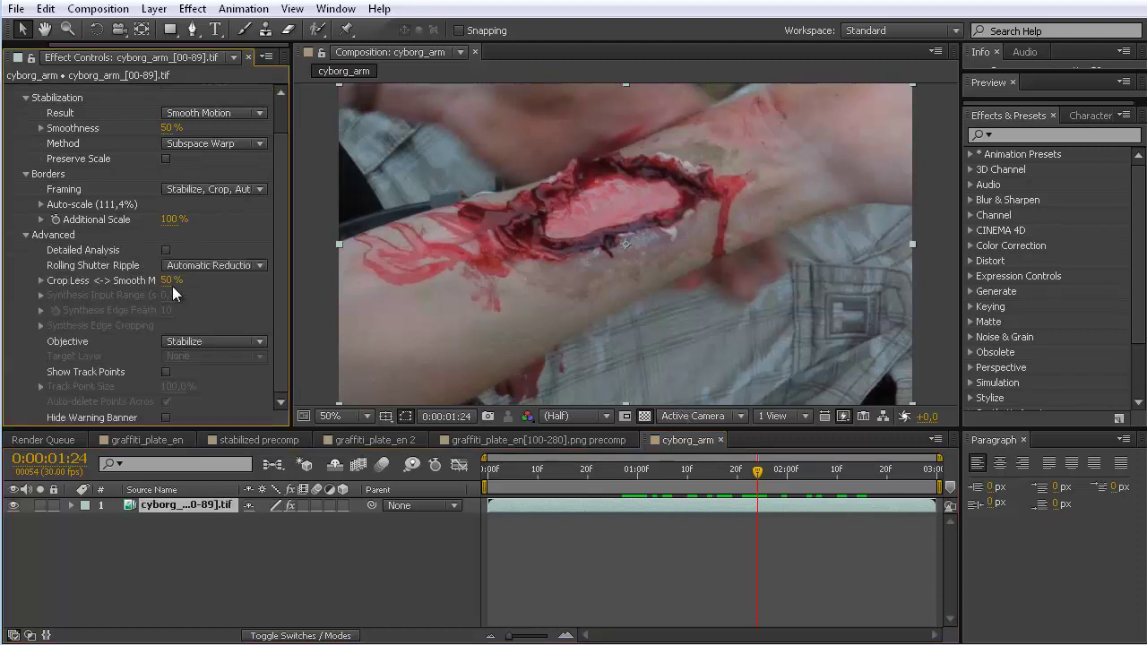
pyautogui.click(265, 340)
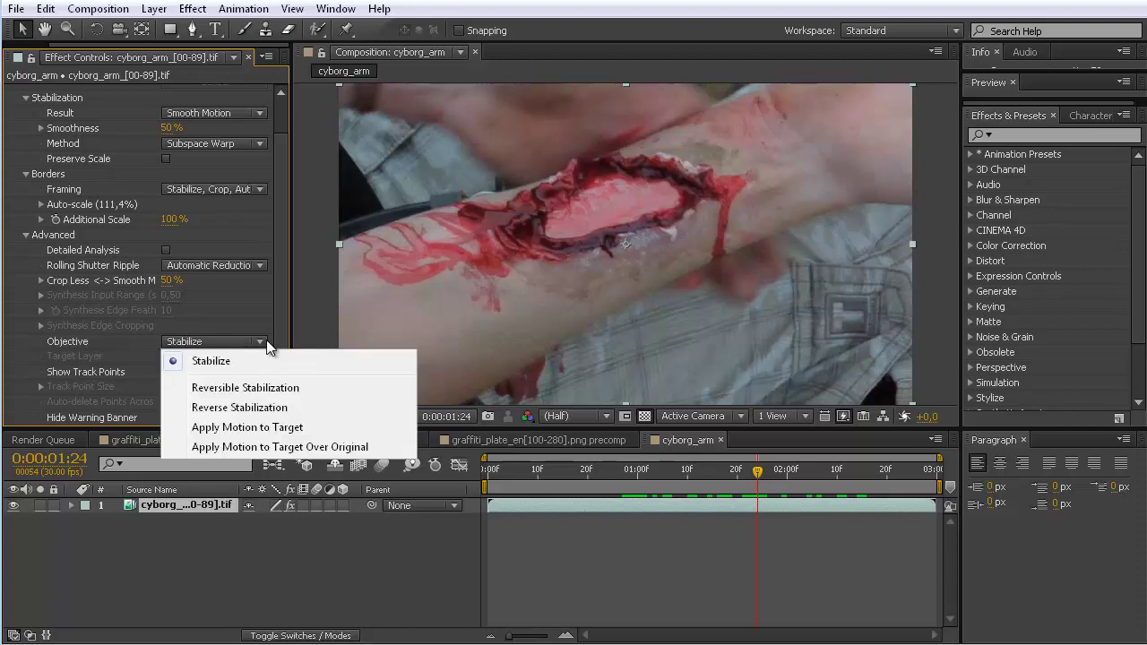
pyautogui.click(255, 391)
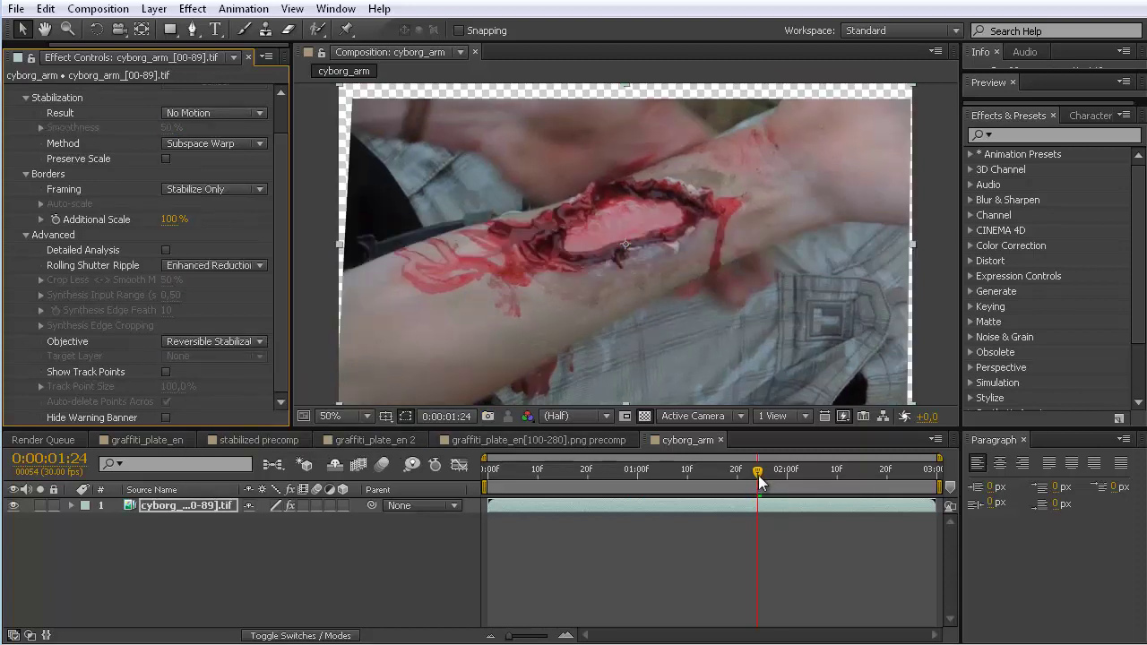
# Step: Scrub the stabilized arm footage to 0:00:00:05 and add the text "Test" over the wound
pyautogui.moveTo(758, 475); pyautogui.dragTo(512, 469)
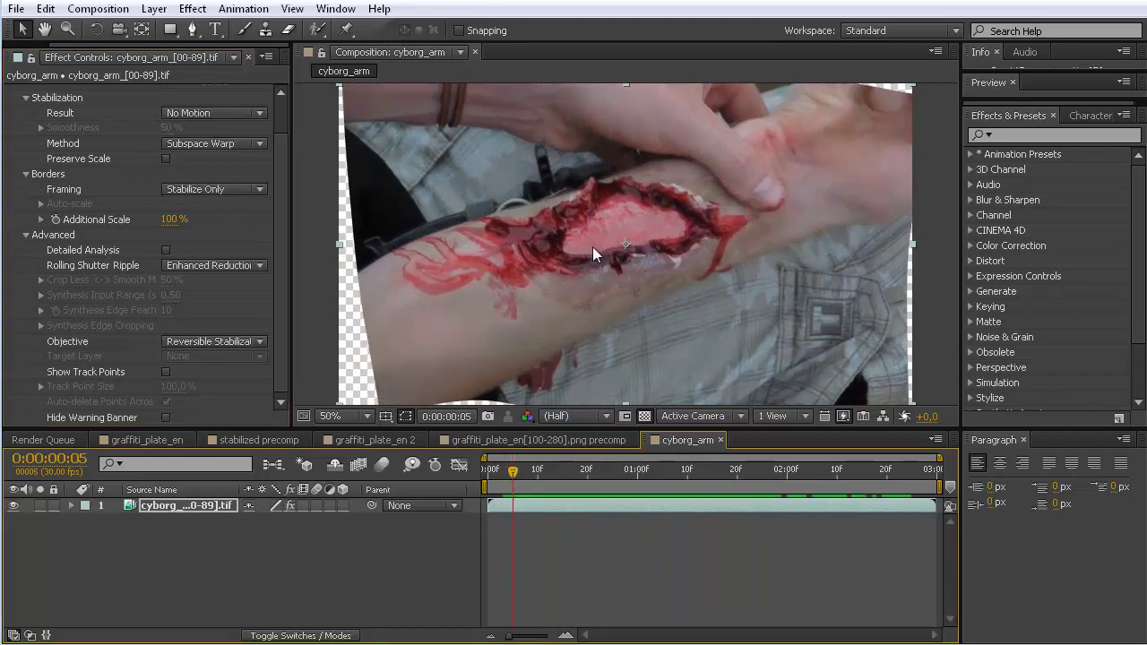
pyautogui.click(215, 30)
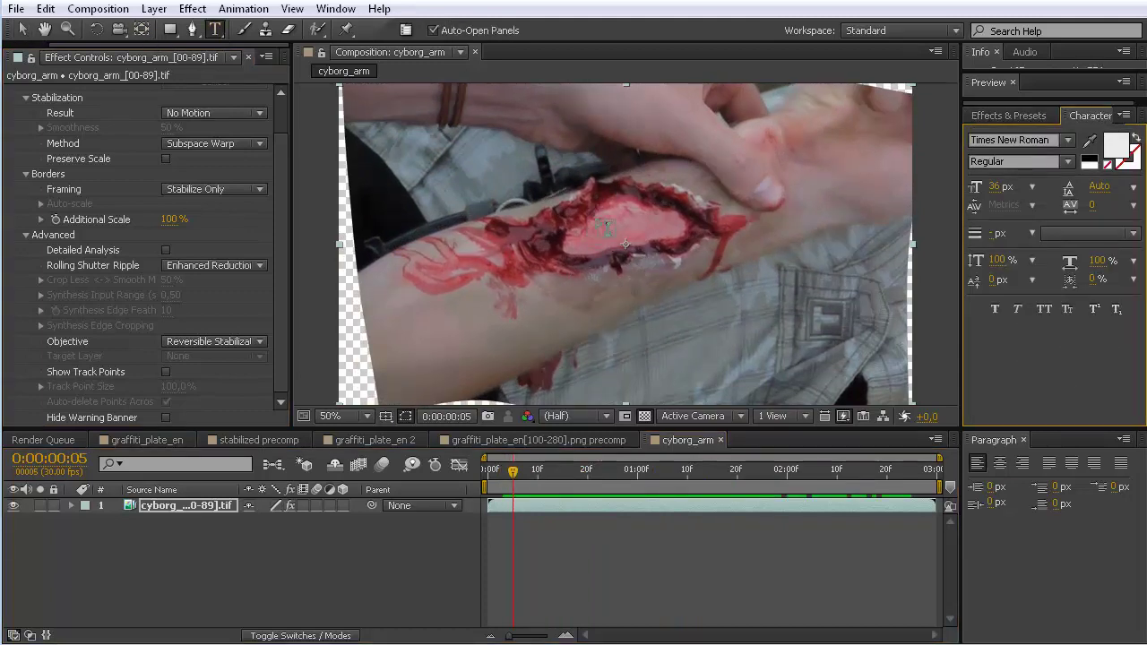
pyautogui.click(659, 265)
pyautogui.write('Test')
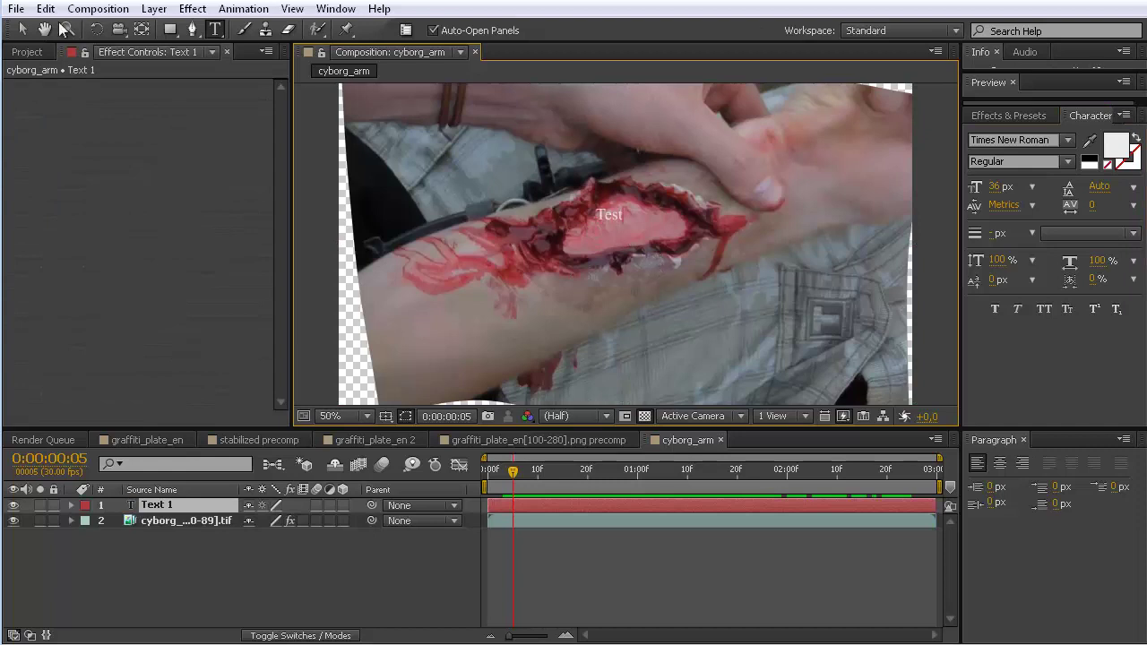
# Step: Enlarge the Test text across the wound and scrub to 0:00:00:22 to check that it sticks to the arm
pyautogui.click(22, 29)
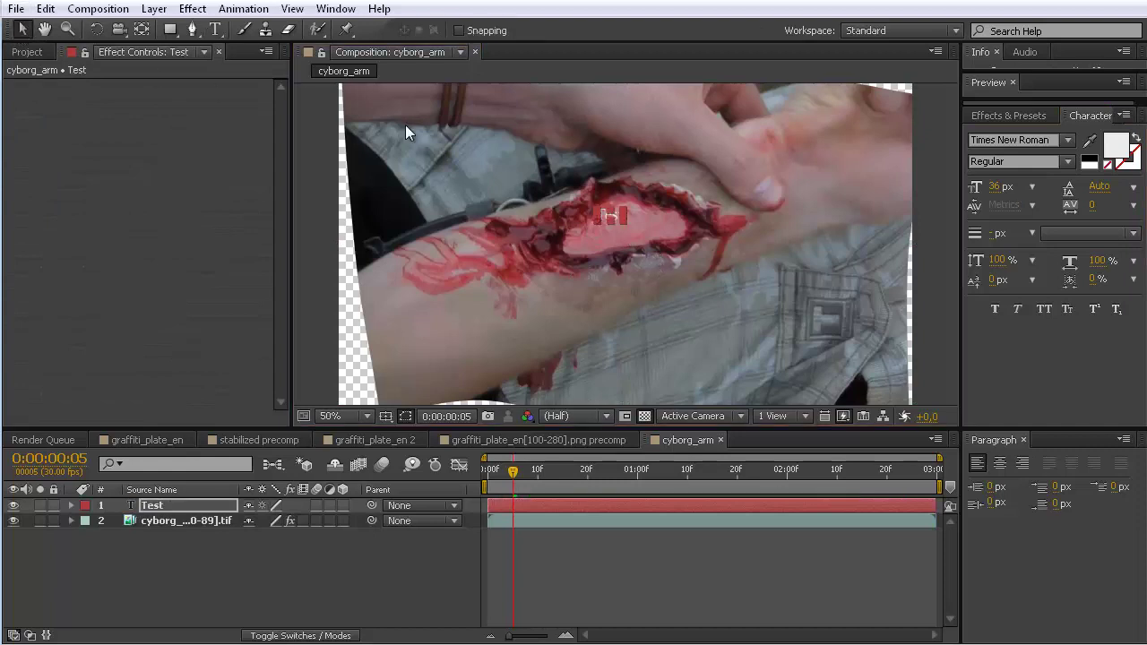
pyautogui.click(622, 220)
pyautogui.moveTo(638, 215); pyautogui.dragTo(645, 230)
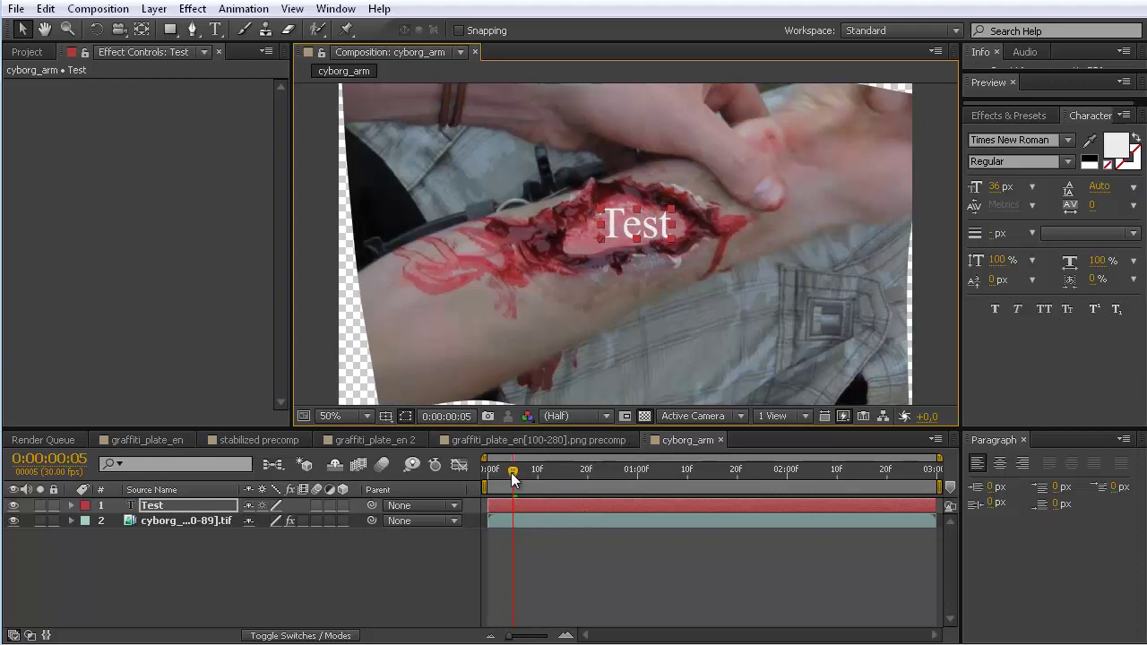
pyautogui.moveTo(513, 470); pyautogui.dragTo(597, 475)
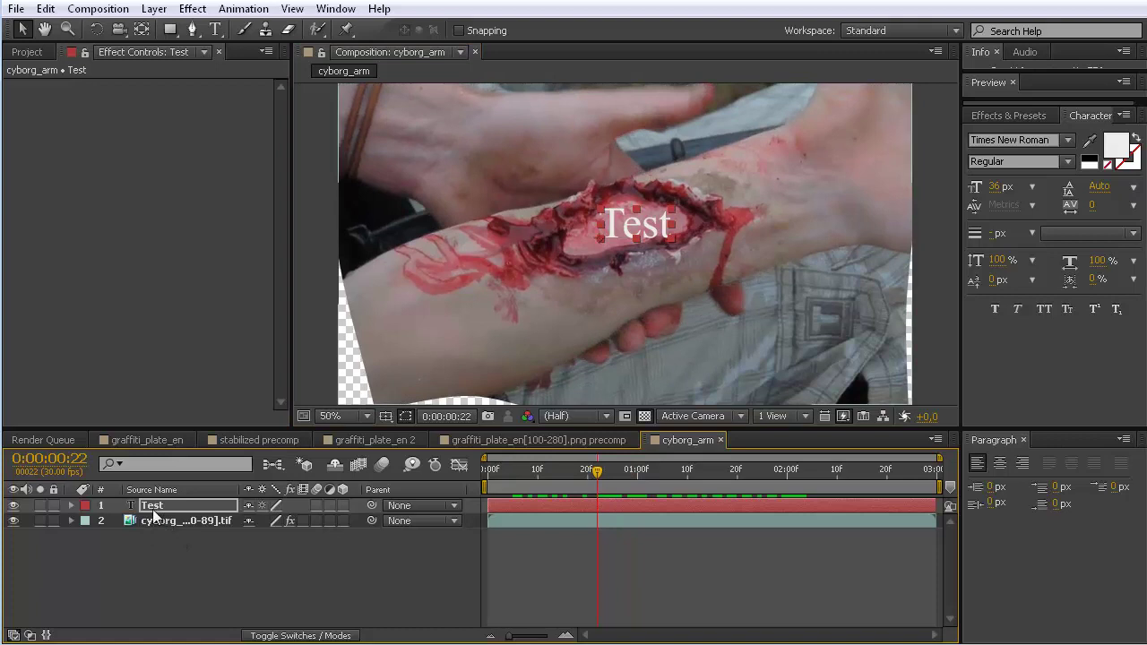
# Step: Pre-compose the Test text and cyborg arm footage layers together as "cyborg arm precomp"
pyautogui.keyDown('shift'); pyautogui.click(160, 521); pyautogui.keyUp('shift')
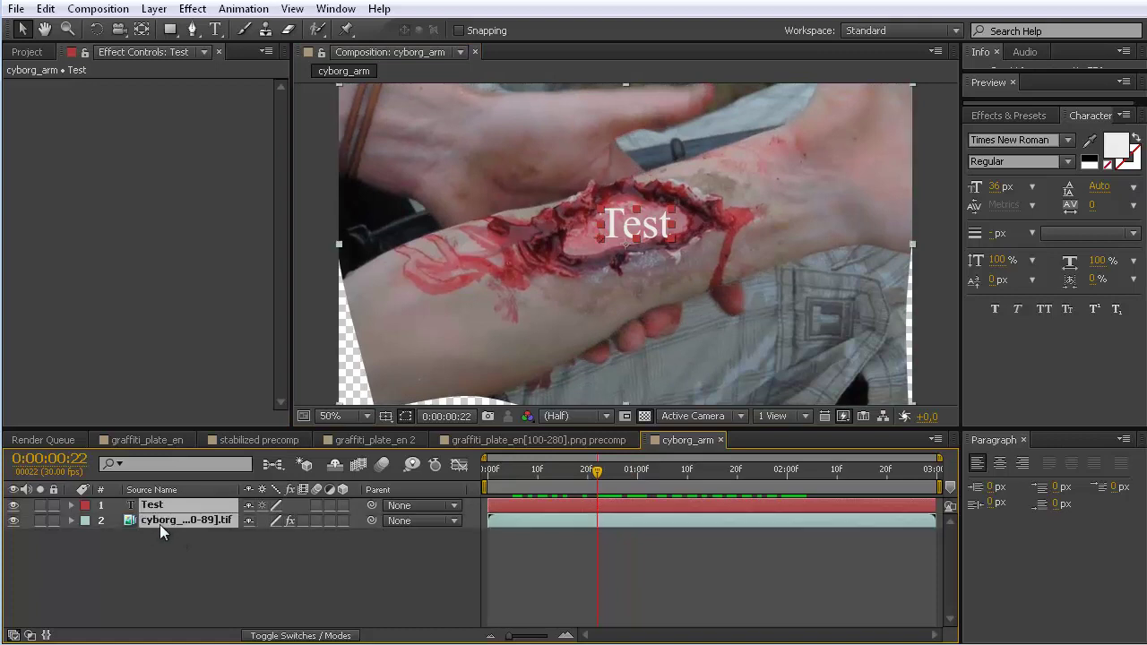
pyautogui.click(154, 8)
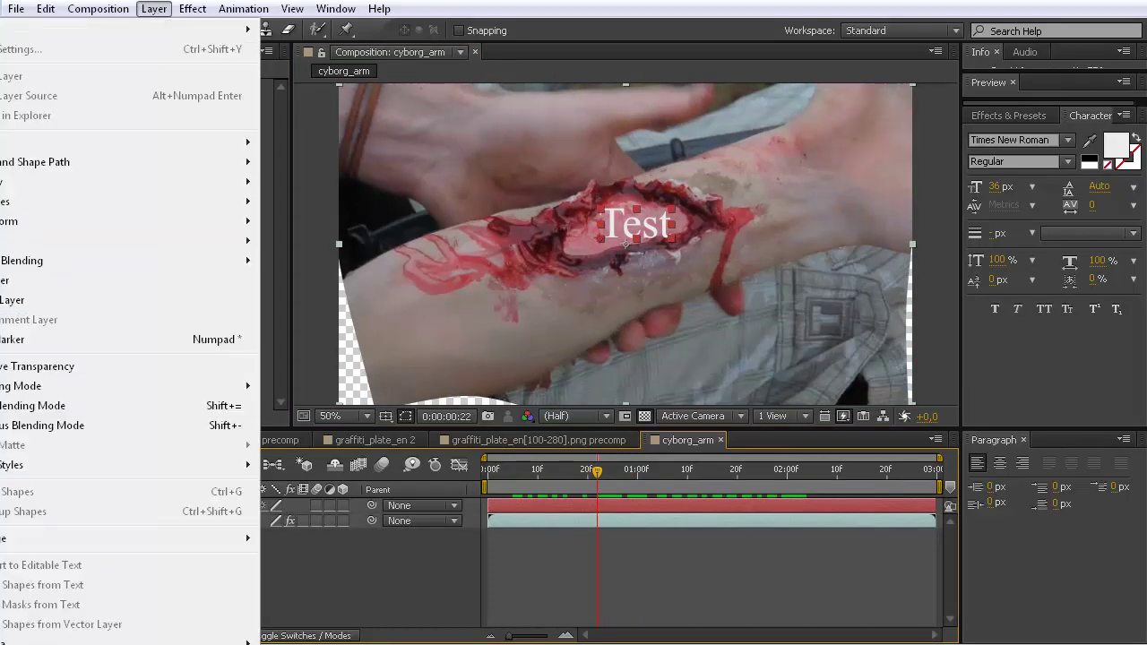
pyautogui.hotkey('ctrl', 'shift', 'c')
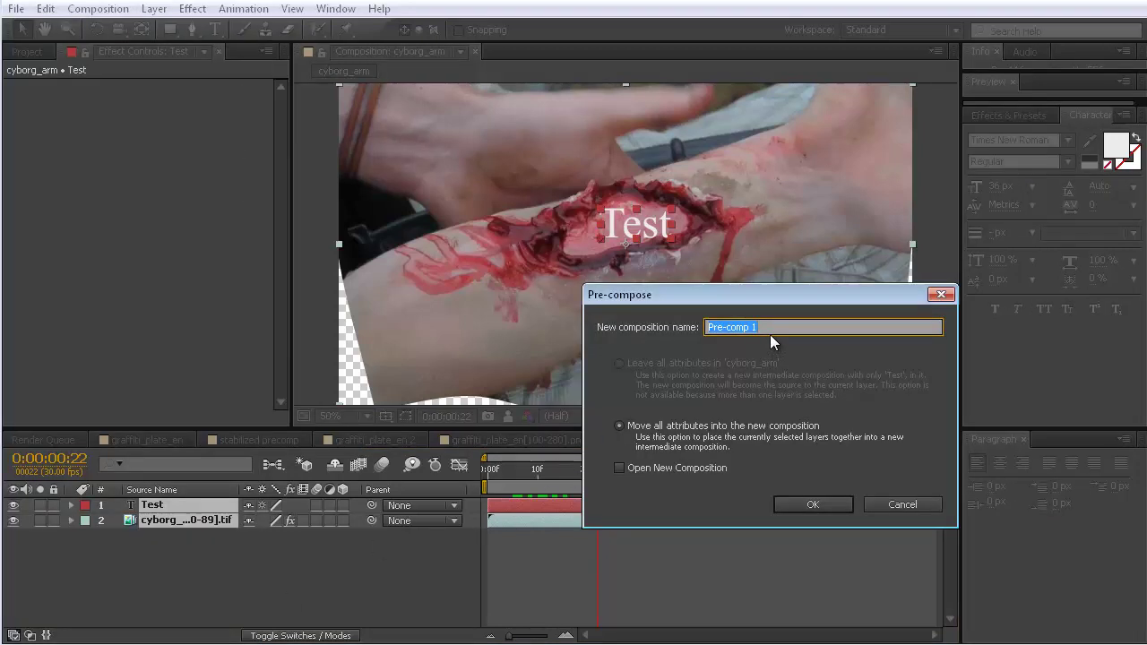
pyautogui.write('cyborg arm p')
pyautogui.click(812, 505)
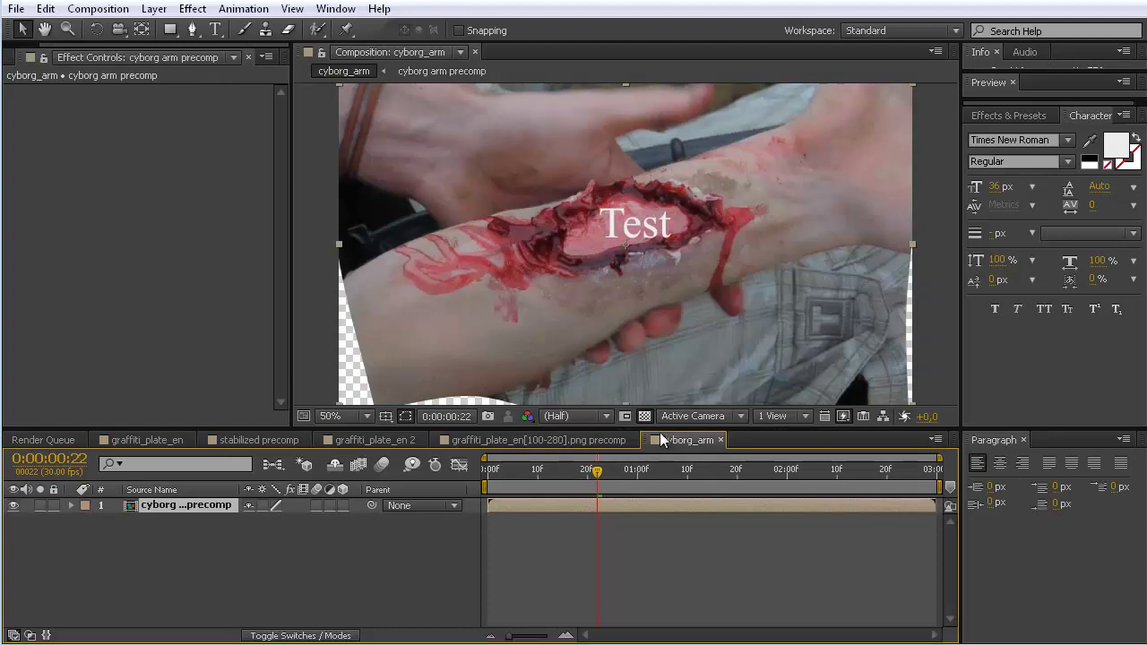
# Step: Copy Warp Stabilizer VFX from the arm footage inside cyborg arm precomp onto the precomp layer in cyborg_arm
pyautogui.doubleClick(160, 506)
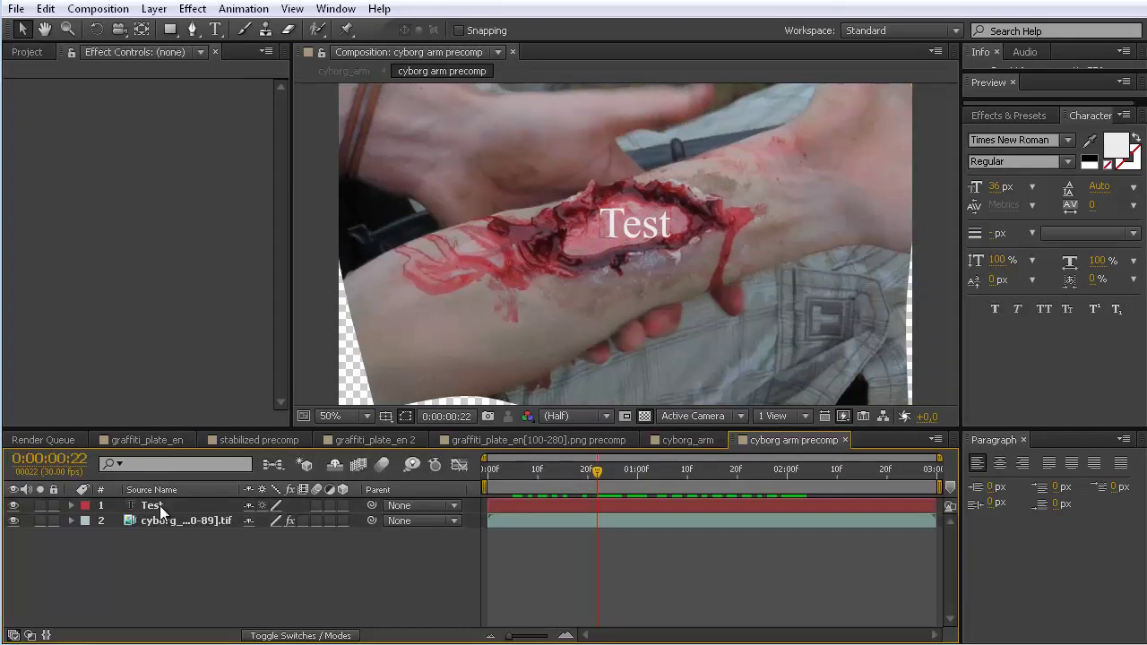
pyautogui.click(156, 522)
pyautogui.press('e')
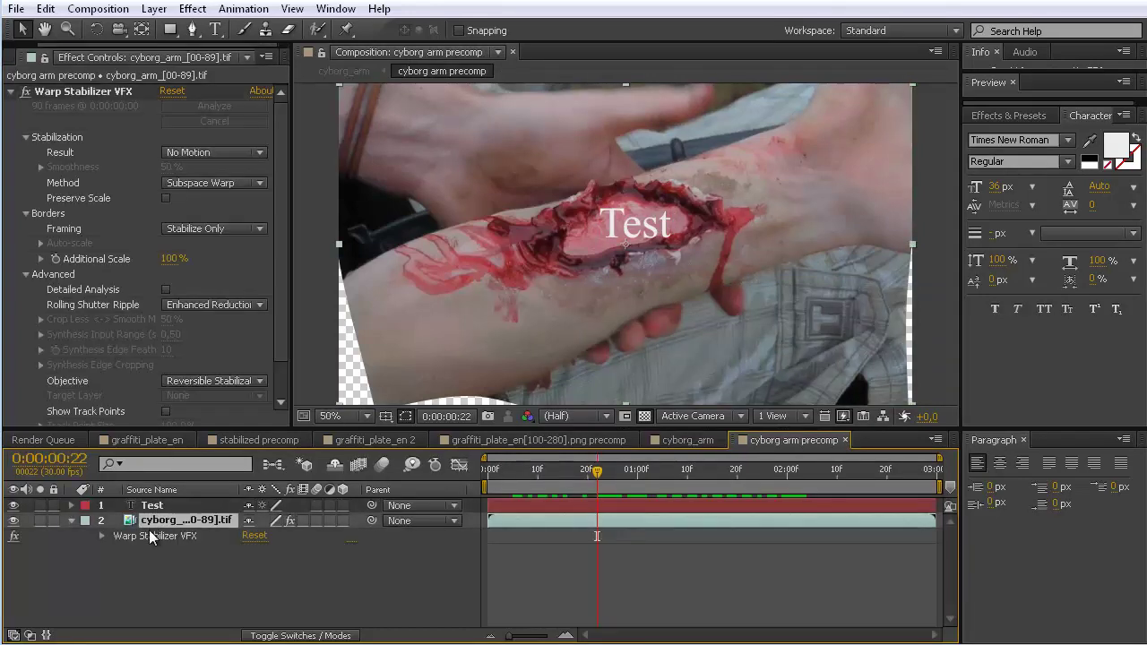
pyautogui.click(151, 535)
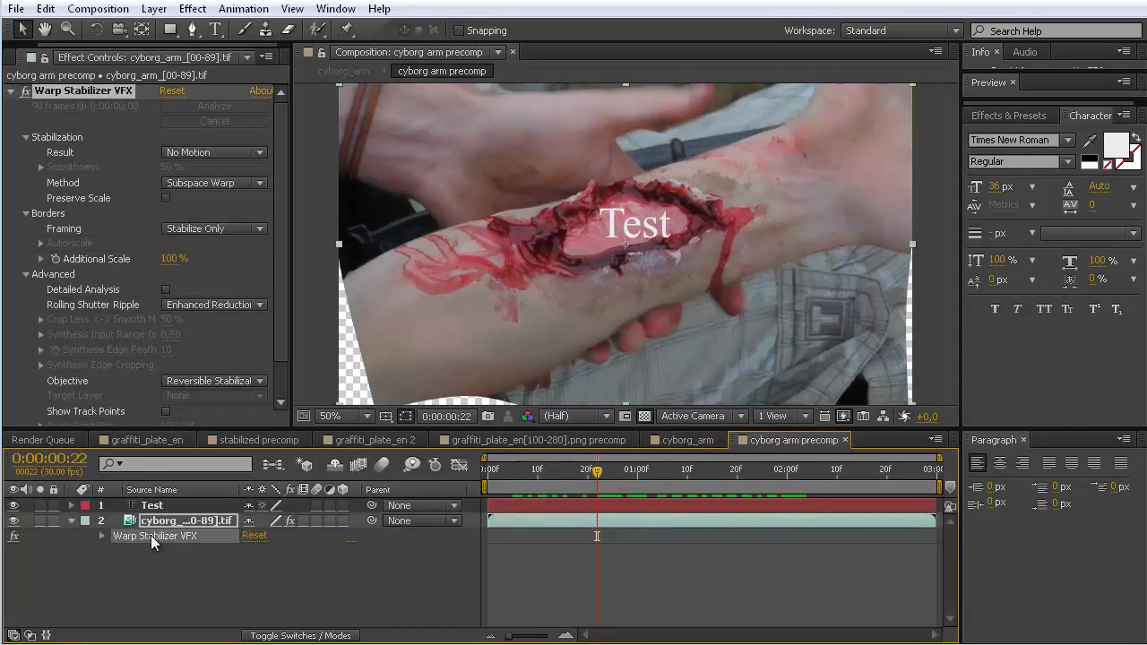
pyautogui.click(45, 8)
pyautogui.click(36, 120)
pyautogui.click(704, 439)
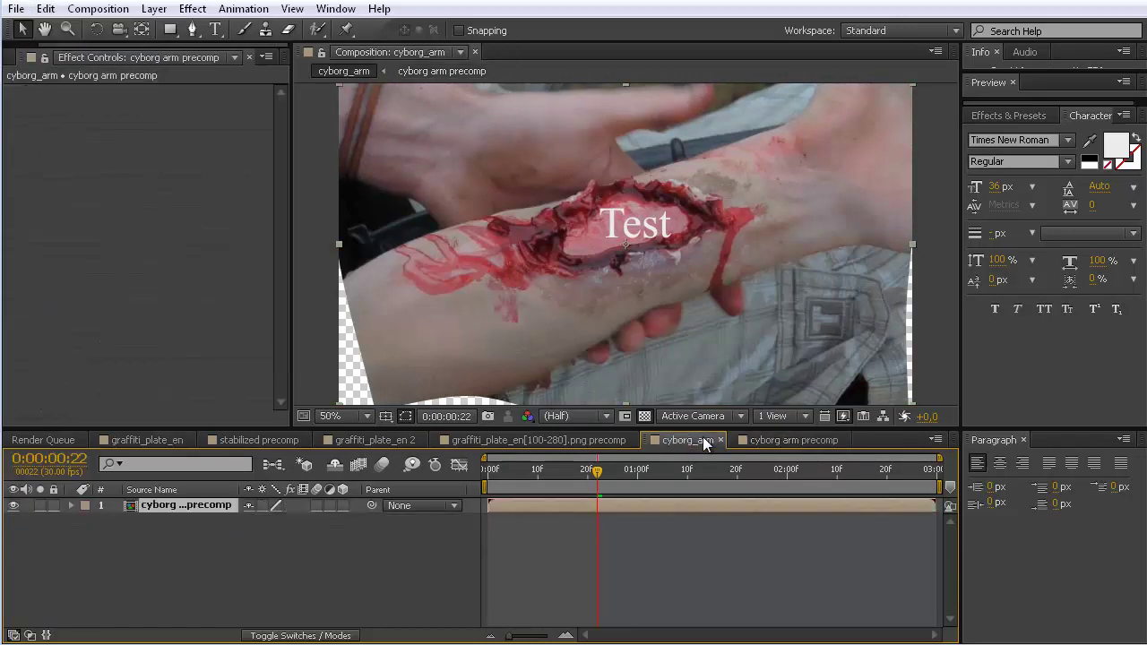
pyautogui.click(44, 8)
pyautogui.click(30, 157)
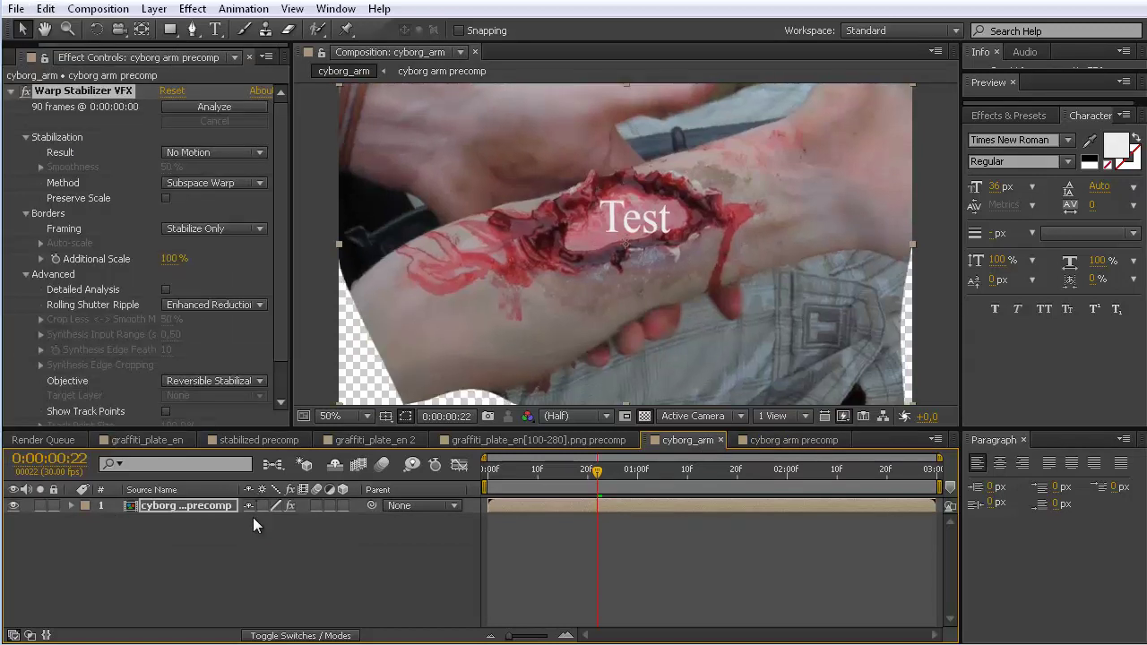
# Step: Set the precomp layer's Warp Stabilizer VFX objective to Reverse Stabilization and scrub to 0:00:00:05 to check the text
pyautogui.click(258, 382)
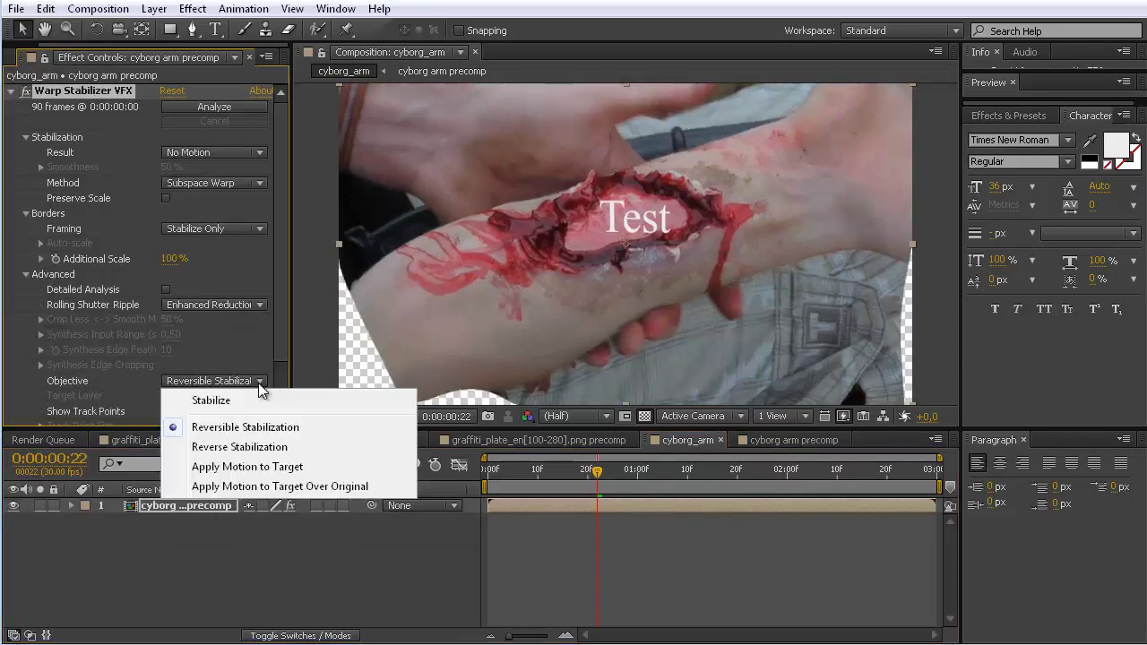
pyautogui.click(235, 448)
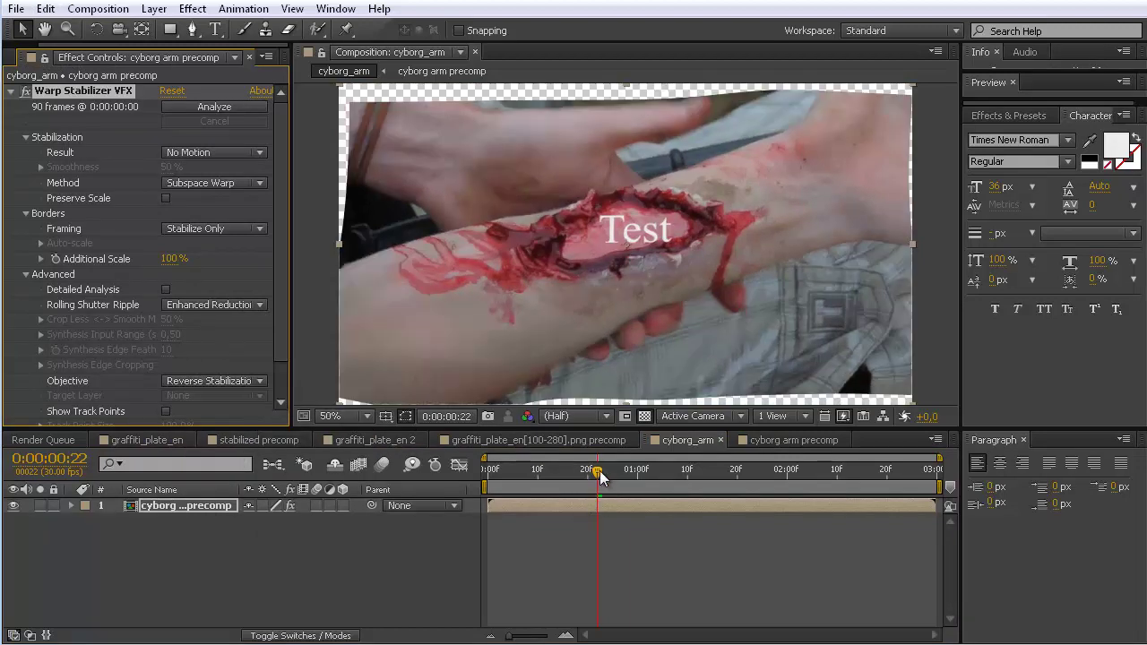
pyautogui.moveTo(600, 476); pyautogui.dragTo(692, 444)
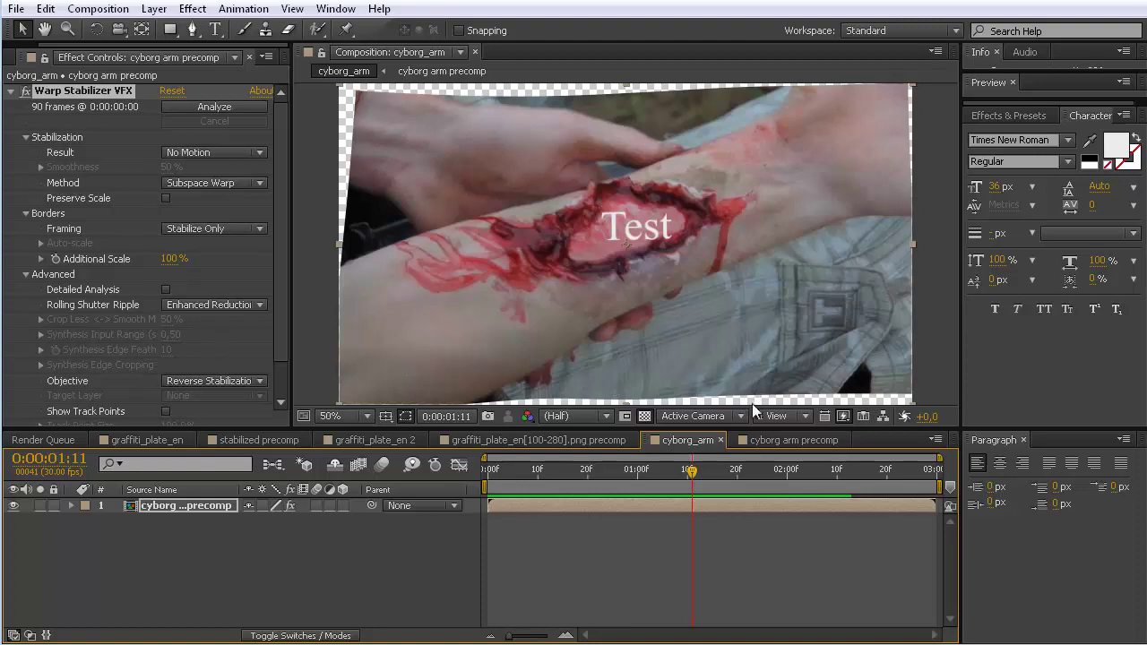
pyautogui.moveTo(691, 470); pyautogui.dragTo(511, 474)
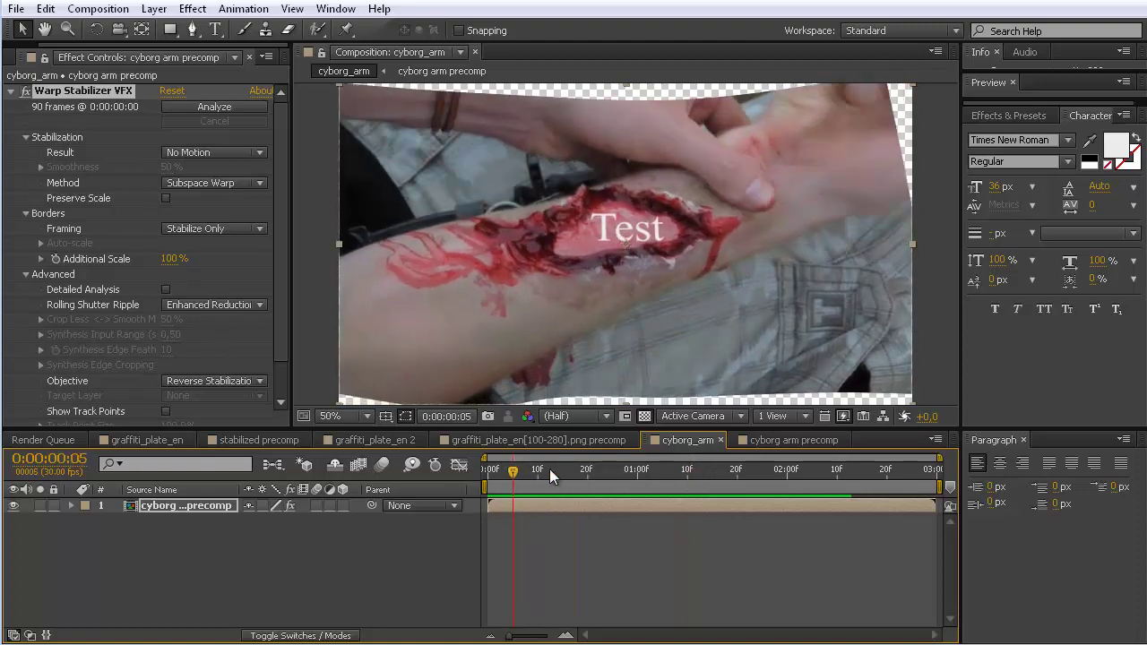
# Step: Select the arm footage layer in cyborg arm precomp and move the current time to 0:00:00:00
pyautogui.click(772, 440)
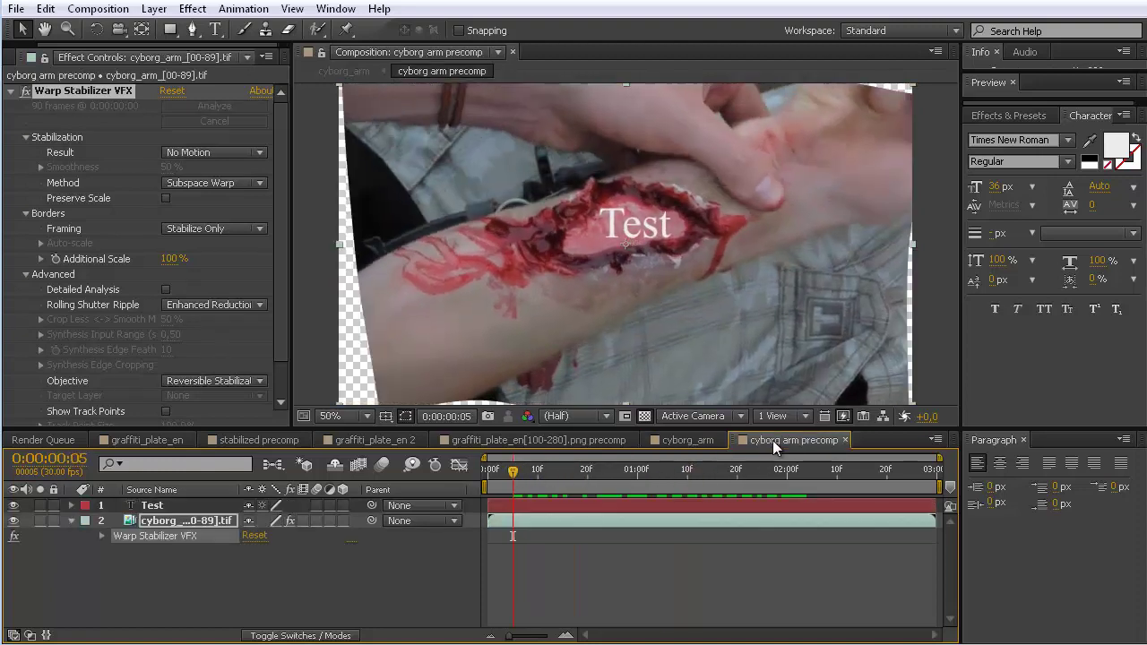
pyautogui.click(164, 528)
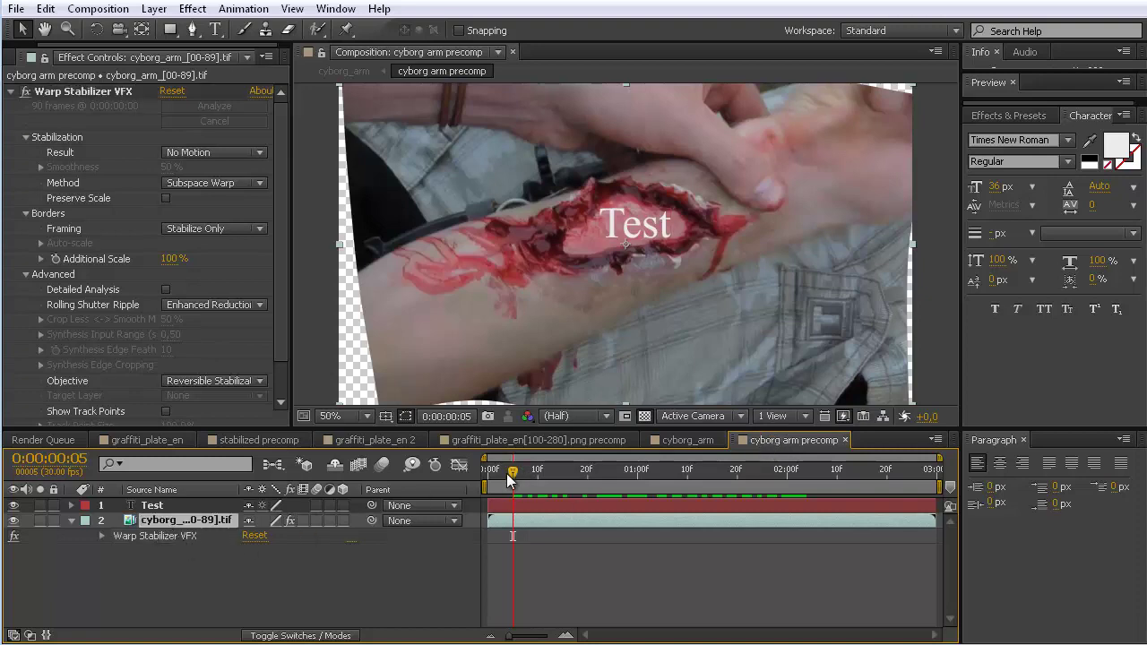
pyautogui.moveTo(512, 470); pyautogui.dragTo(424, 468)
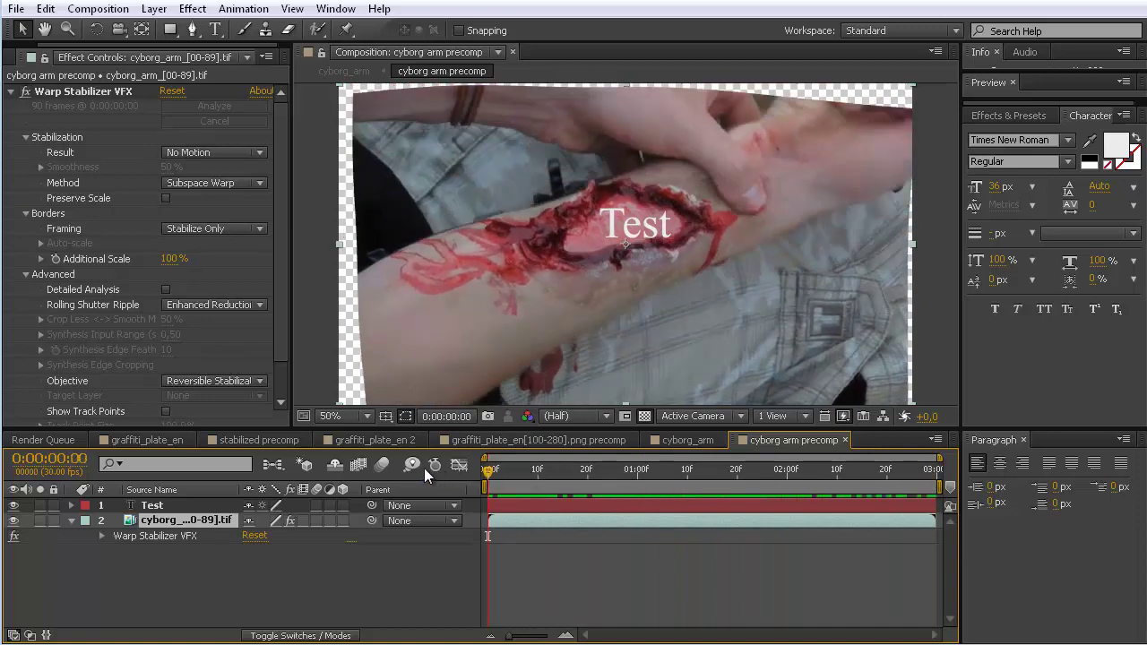
# Step: Show the arm footage's Warp Stabilizer track points and delete those on the fabric and holding hand above and below the arm at 0:00:00:00
pyautogui.click(165, 411)
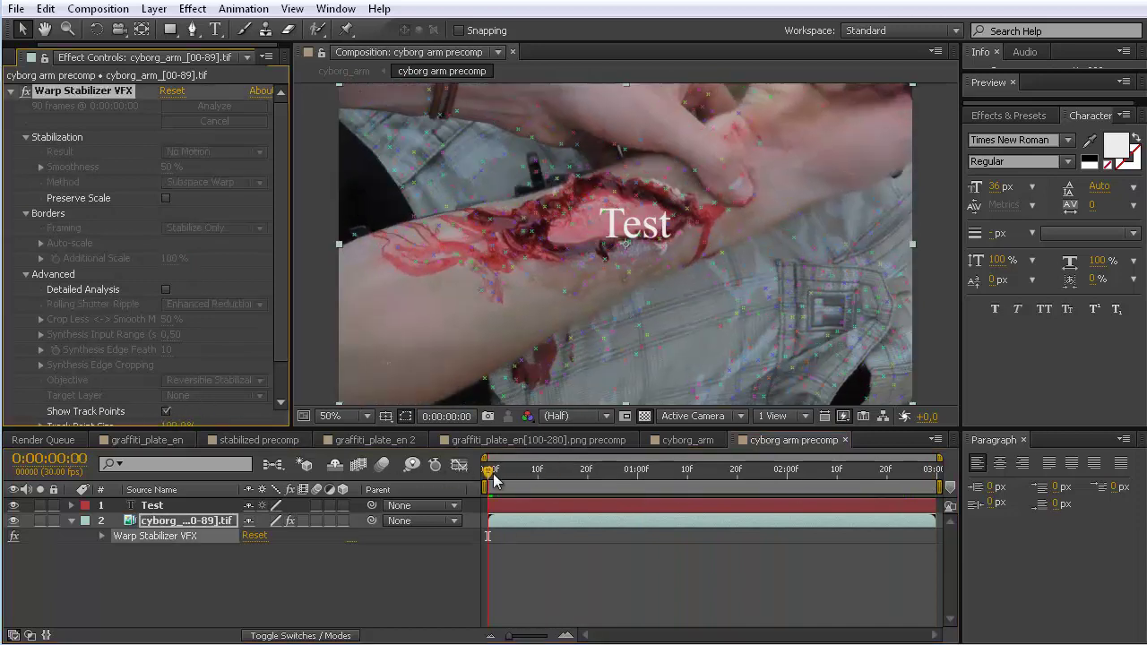
pyautogui.moveTo(281, 310); pyautogui.dragTo(281, 354)
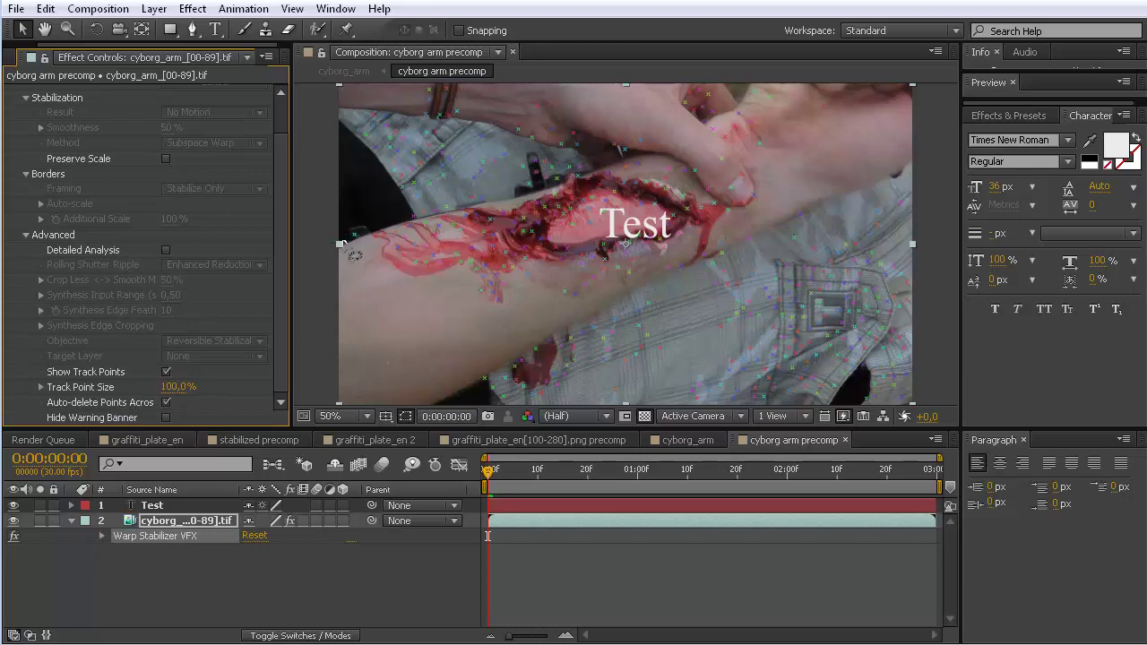
pyautogui.moveTo(412, 244)
pyautogui.mouseDown()
pyautogui.moveTo(475, 237)
pyautogui.moveTo(587, 182)
pyautogui.moveTo(663, 165)
pyautogui.moveTo(770, 168)
pyautogui.moveTo(796, 137)
pyautogui.moveTo(791, 78)
pyautogui.moveTo(588, 64)
pyautogui.moveTo(327, 78)
pyautogui.mouseUp()
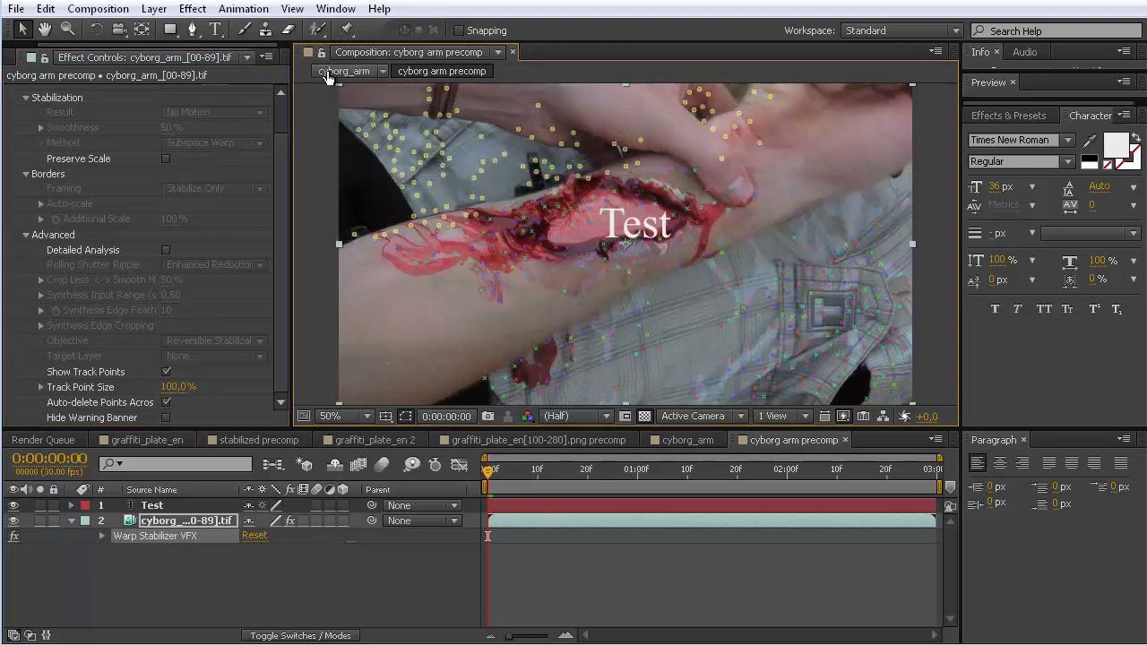
pyautogui.press('Delete')
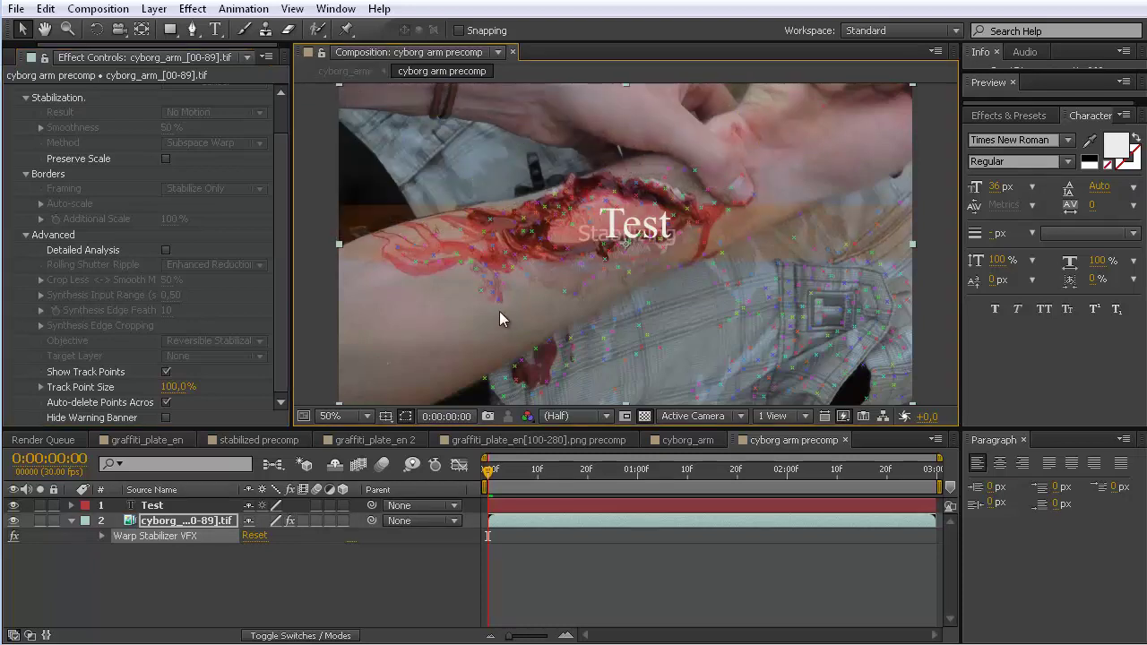
pyautogui.moveTo(456, 389)
pyautogui.mouseDown()
pyautogui.moveTo(736, 215)
pyautogui.moveTo(838, 184)
pyautogui.moveTo(926, 184)
pyautogui.moveTo(956, 311)
pyautogui.moveTo(951, 434)
pyautogui.moveTo(713, 434)
pyautogui.moveTo(457, 394)
pyautogui.mouseUp()
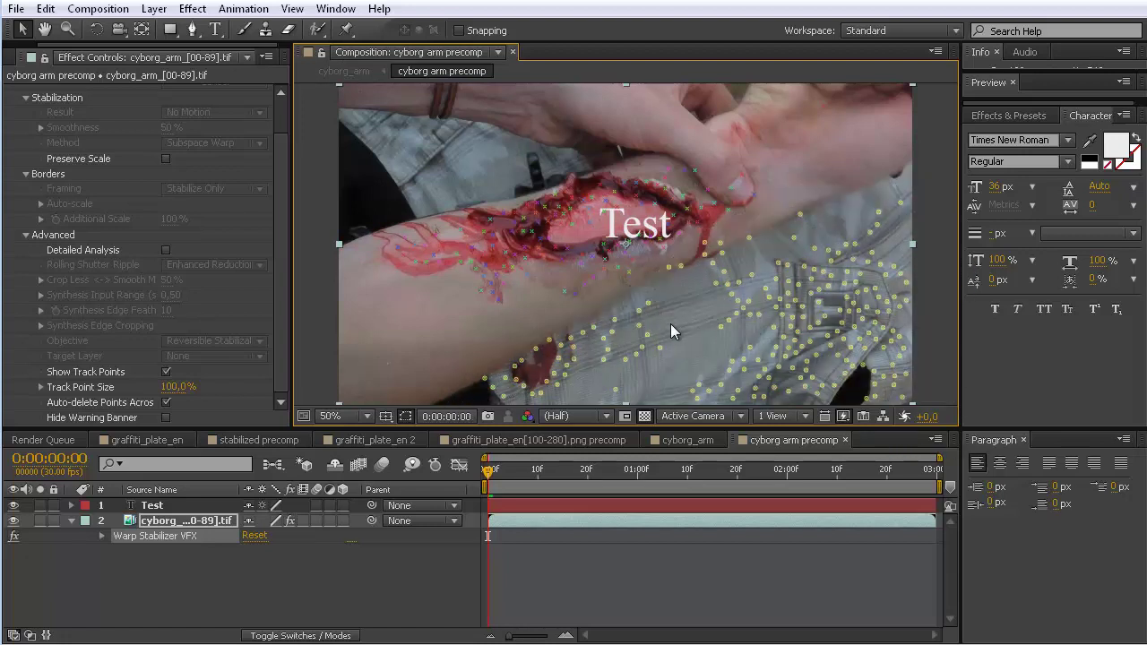
pyautogui.press('Delete')
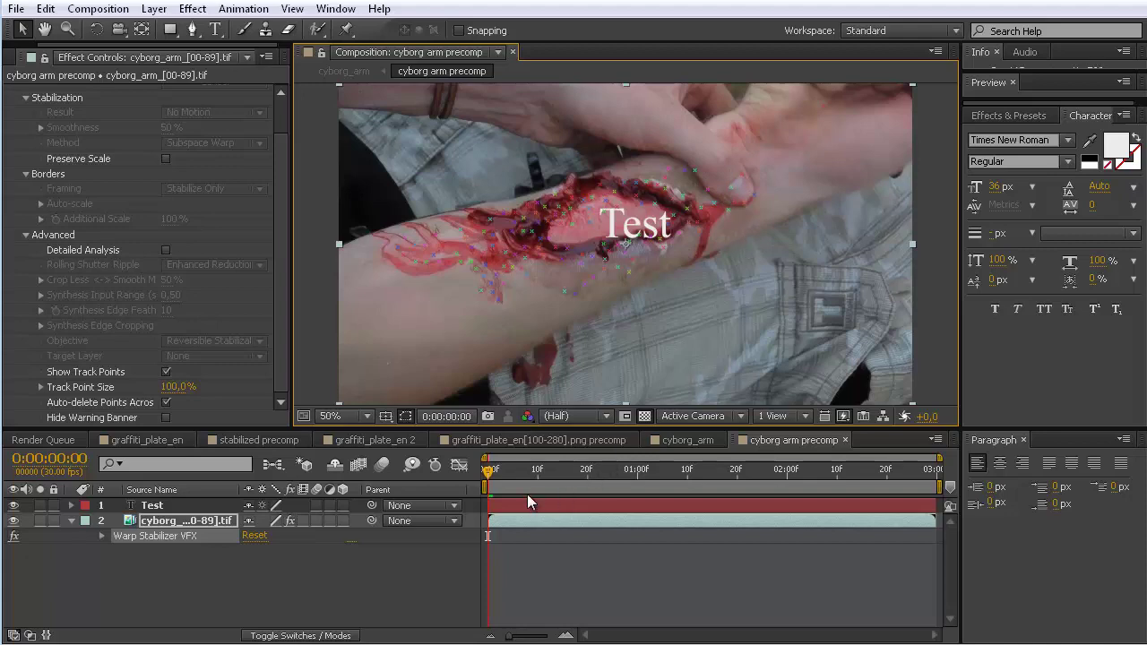
# Step: At 0:00:00:27, delete the track points on the fabric below the arm and on the hand and background above it
pyautogui.moveTo(486, 472); pyautogui.dragTo(619, 472)
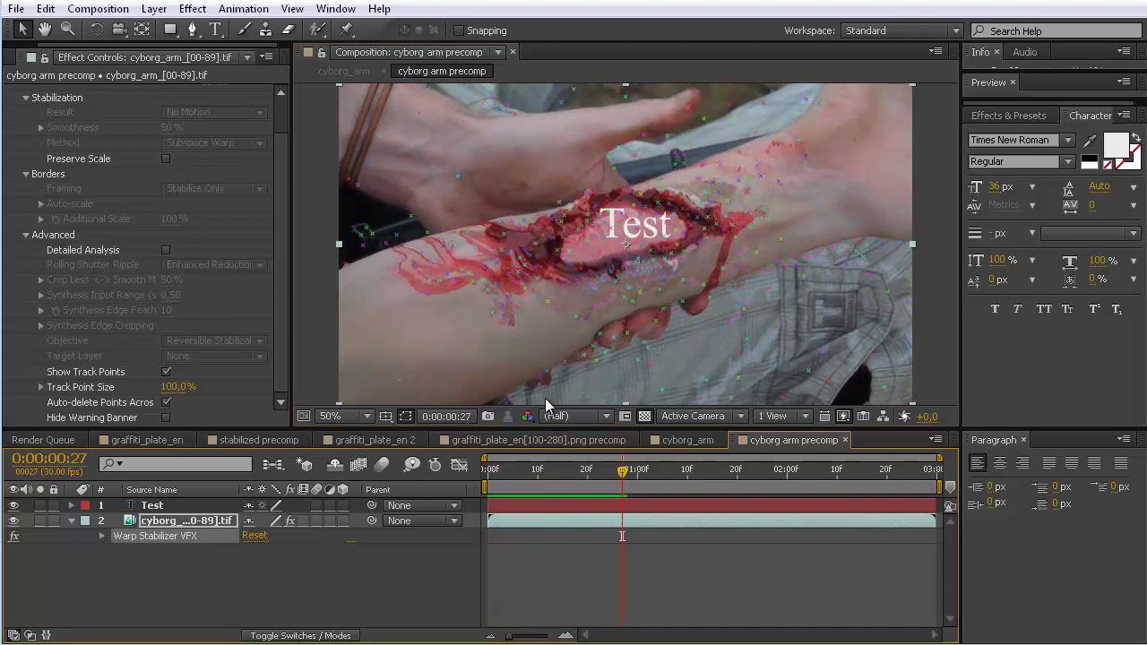
pyautogui.moveTo(627, 324)
pyautogui.mouseDown()
pyautogui.moveTo(850, 230)
pyautogui.moveTo(919, 269)
pyautogui.moveTo(939, 322)
pyautogui.moveTo(878, 410)
pyautogui.moveTo(480, 412)
pyautogui.mouseUp()
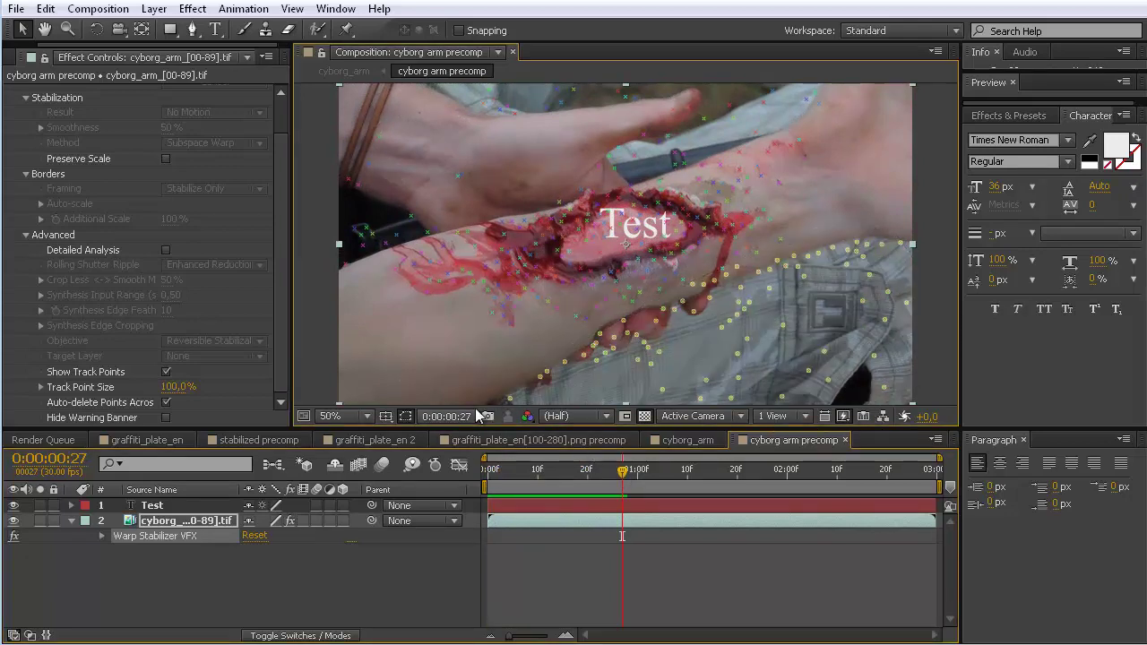
pyautogui.press('Delete')
pyautogui.moveTo(338, 280)
pyautogui.mouseDown()
pyautogui.moveTo(681, 176)
pyautogui.moveTo(858, 103)
pyautogui.moveTo(592, 83)
pyautogui.moveTo(337, 89)
pyautogui.moveTo(324, 260)
pyautogui.mouseUp()
pyautogui.press('Delete')
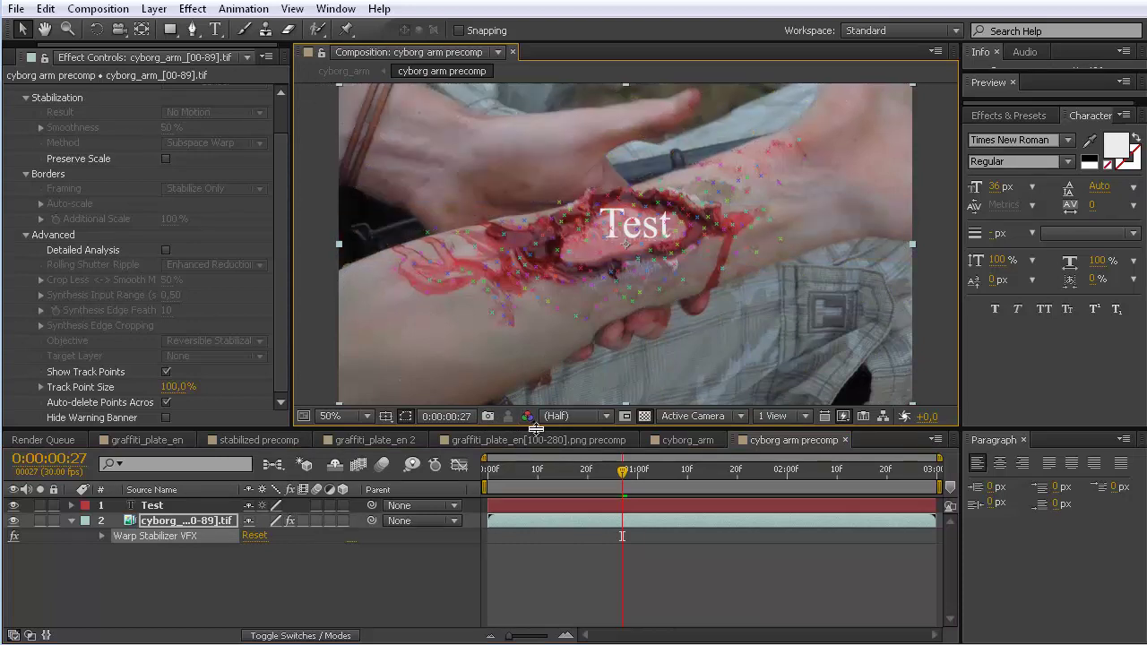
# Step: Delete the track points on the fabric below the arm at 0:00:00:13, and check frames up to 0:00:01:25 for stray background points
pyautogui.moveTo(625, 479); pyautogui.dragTo(553, 479)
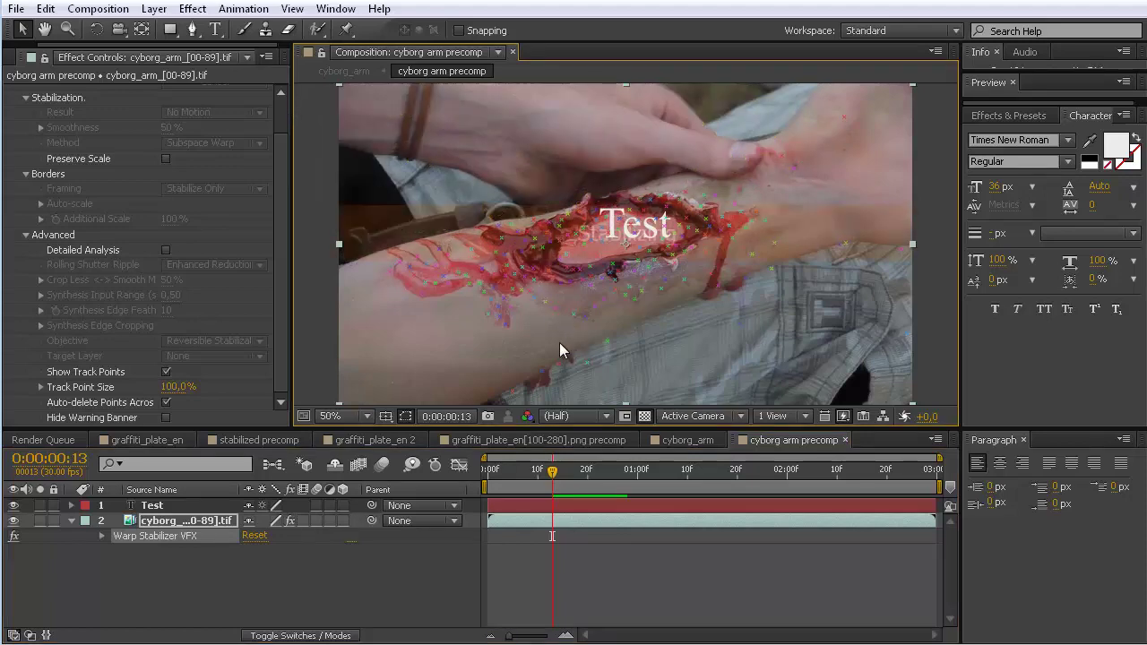
pyautogui.moveTo(483, 394)
pyautogui.mouseDown()
pyautogui.moveTo(773, 242)
pyautogui.moveTo(905, 244)
pyautogui.mouseUp()
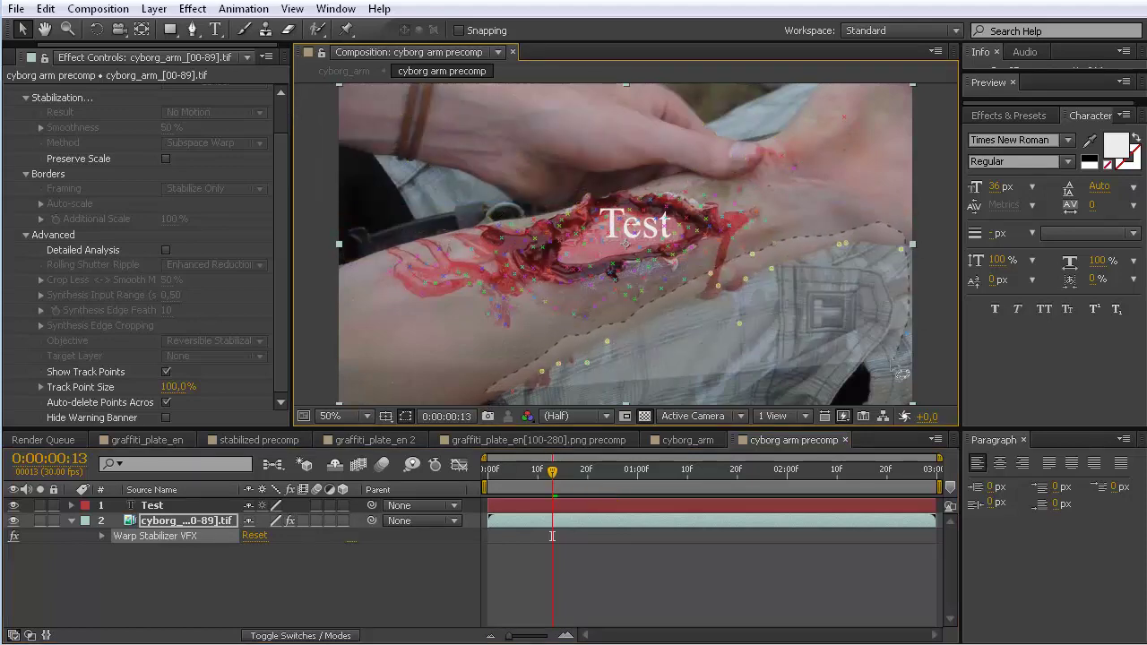
pyautogui.press('Delete')
pyautogui.moveTo(552, 468); pyautogui.dragTo(762, 468)
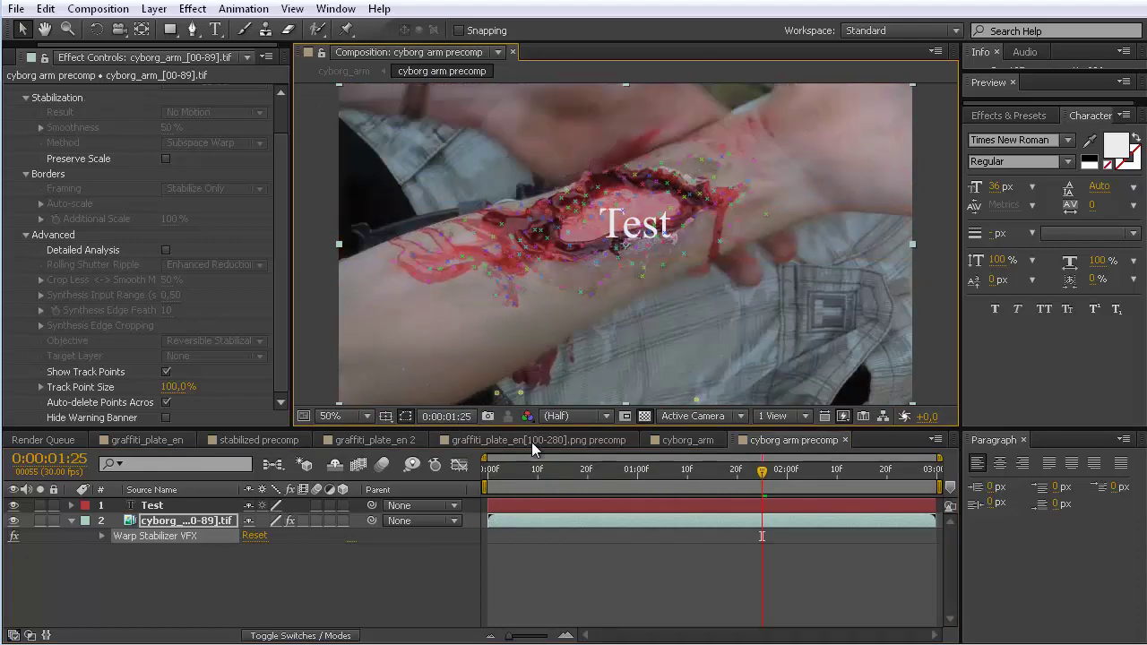
pyautogui.press('space')
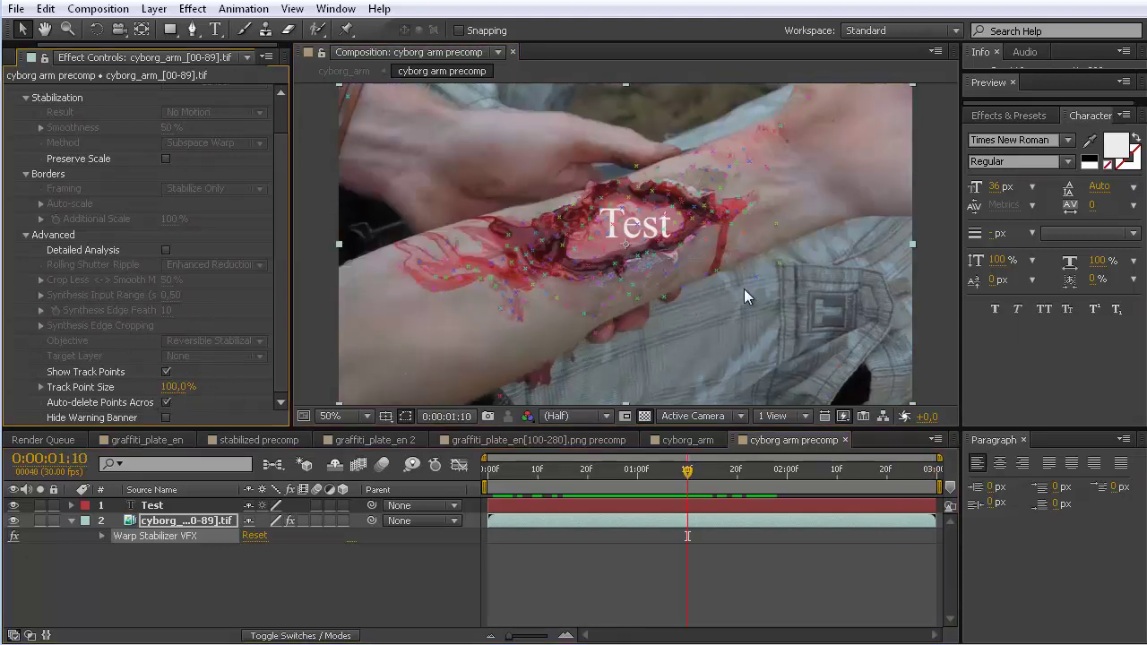
# Step: Hide the track points and, at 0:00:00:15, move the Test text onto the centre of the wound
pyautogui.click(167, 371)
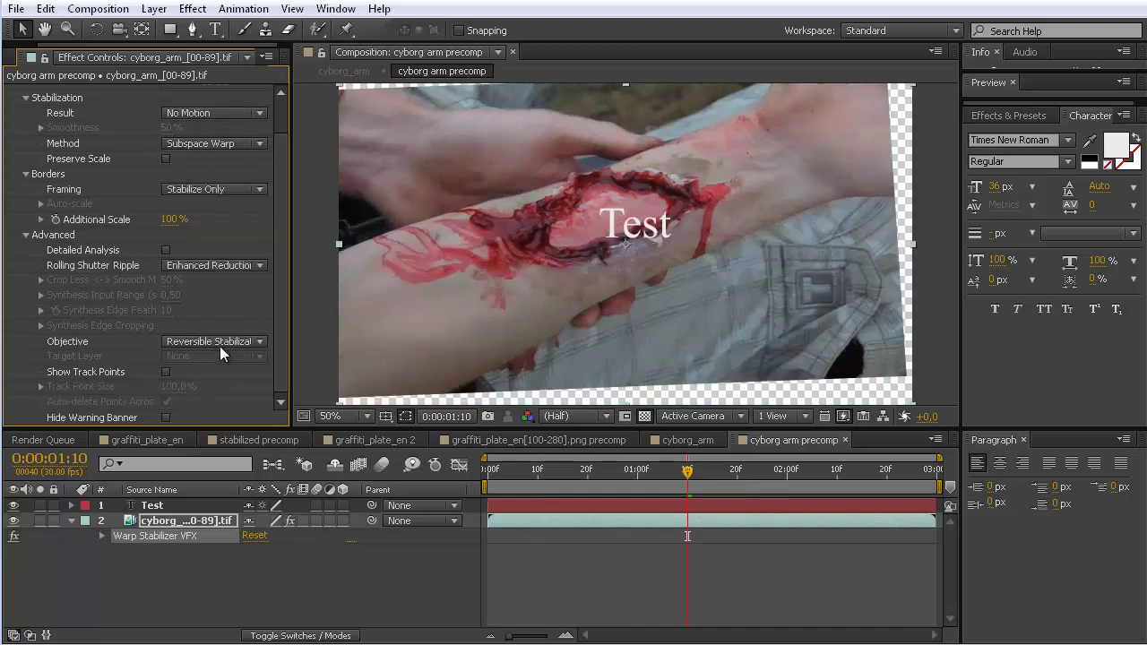
pyautogui.moveTo(687, 472); pyautogui.dragTo(563, 470)
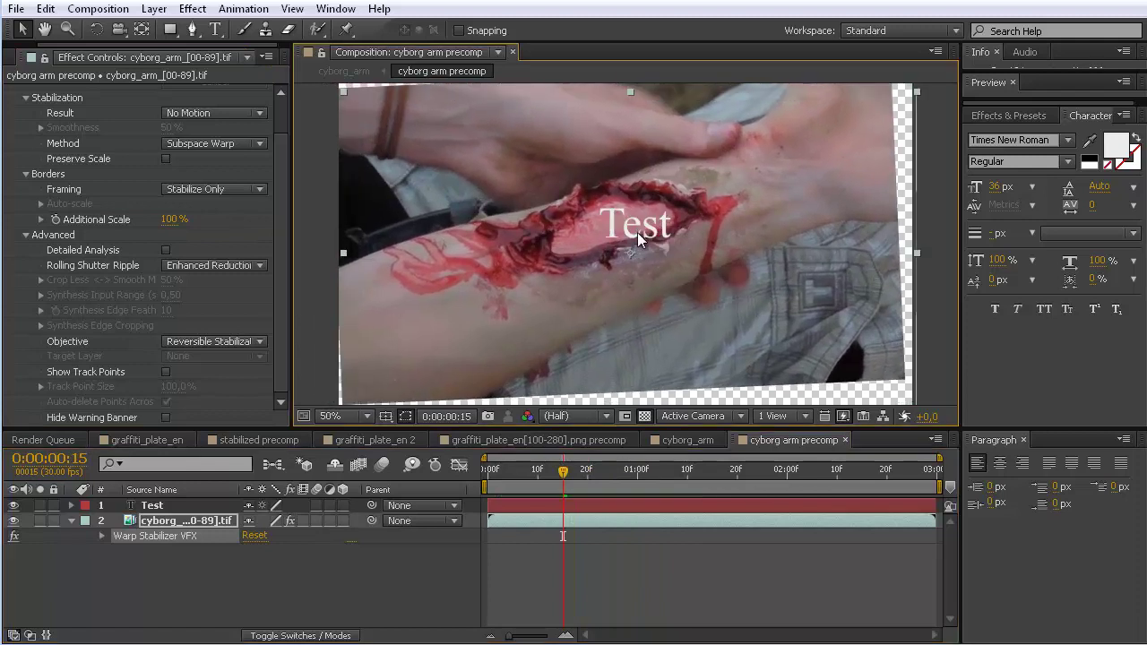
pyautogui.click(634, 224)
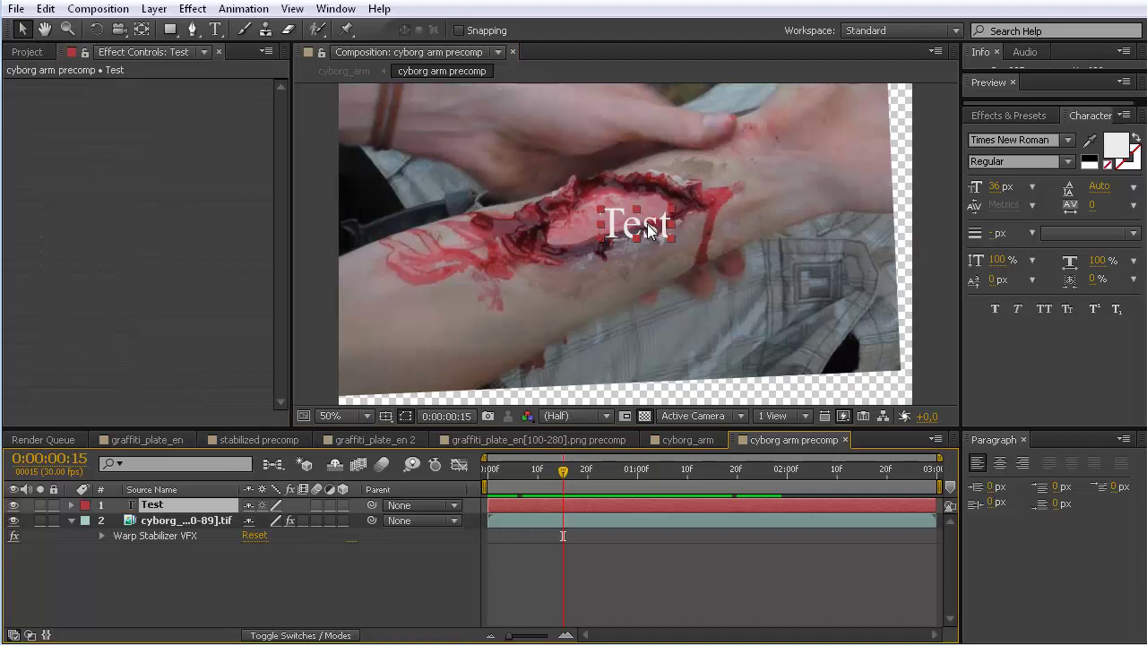
pyautogui.moveTo(665, 229); pyautogui.dragTo(649, 218)
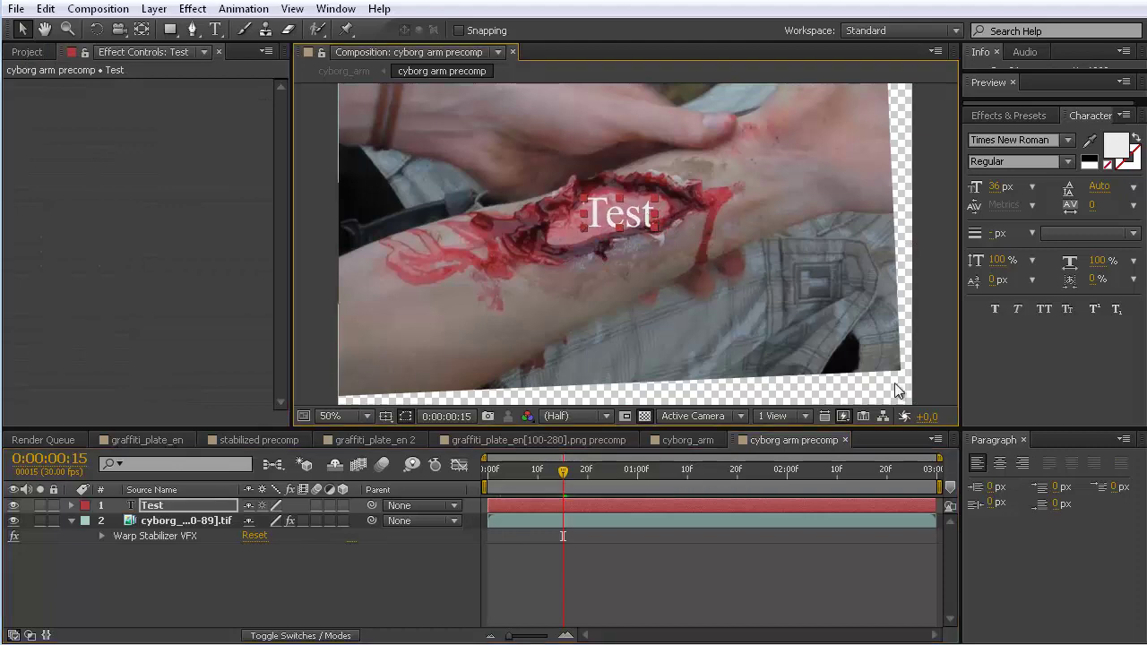
pyautogui.moveTo(567, 471); pyautogui.dragTo(485, 463)
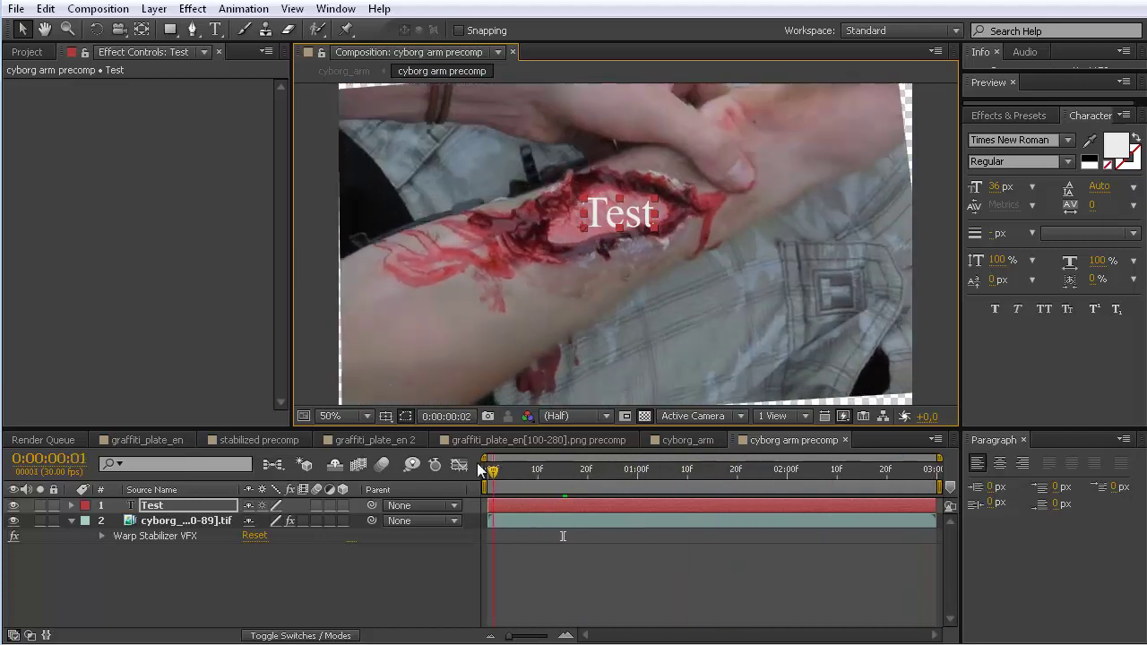
# Step: Replace the precomp layer's Warp Stabilizer VFX in cyborg_arm with the arm footage's refined effect, set its objective to Reverse Stabilization, and scrub to 0:00:02:15
pyautogui.click(150, 535)
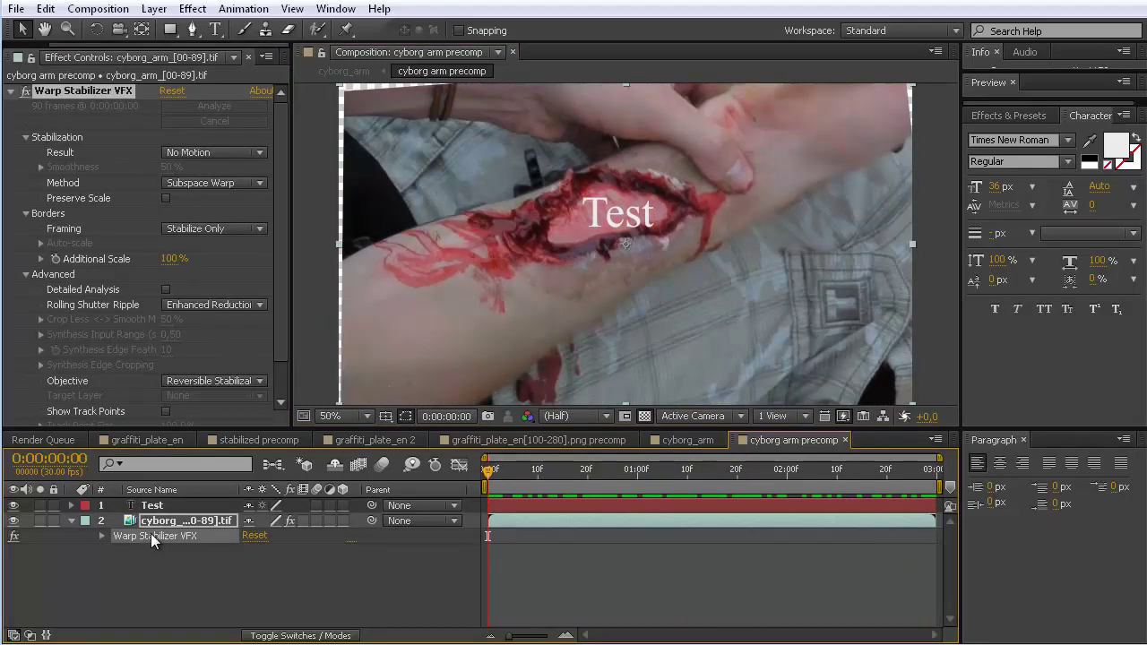
pyautogui.click(679, 440)
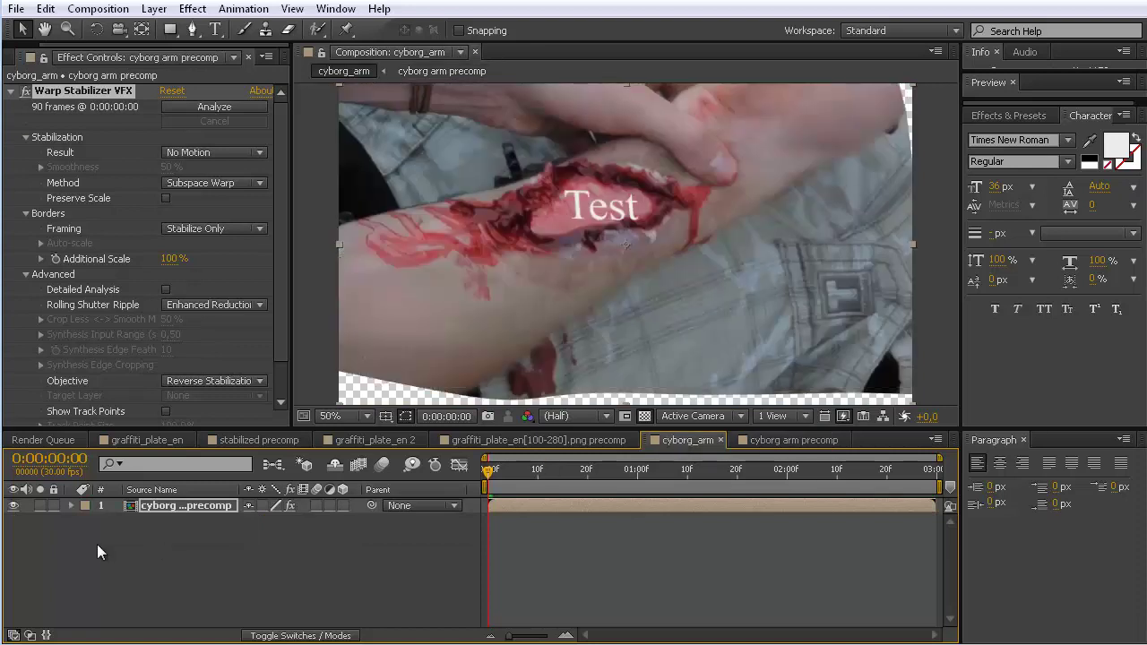
pyautogui.press('e')
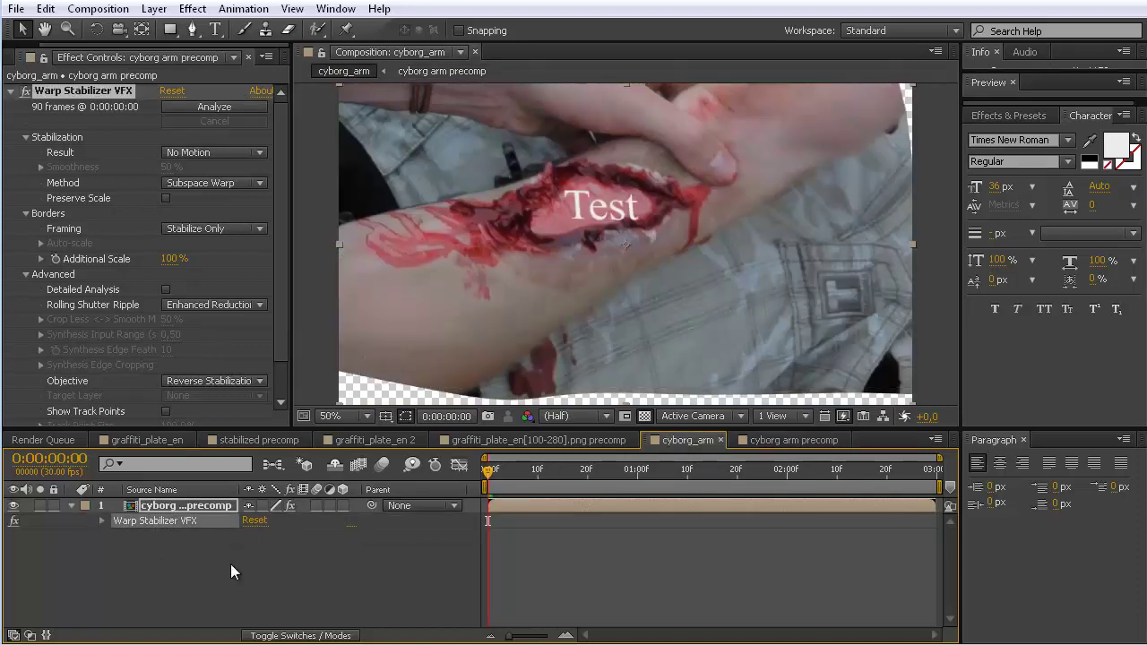
pyautogui.press('Delete')
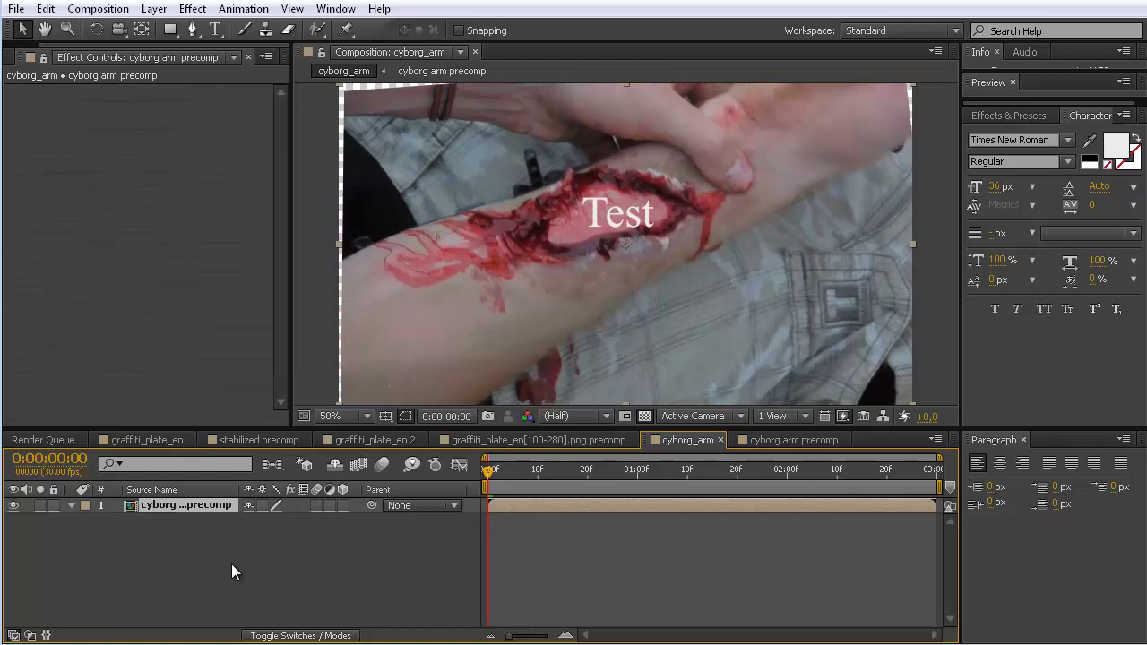
pyautogui.hotkey('ctrl', 'z')
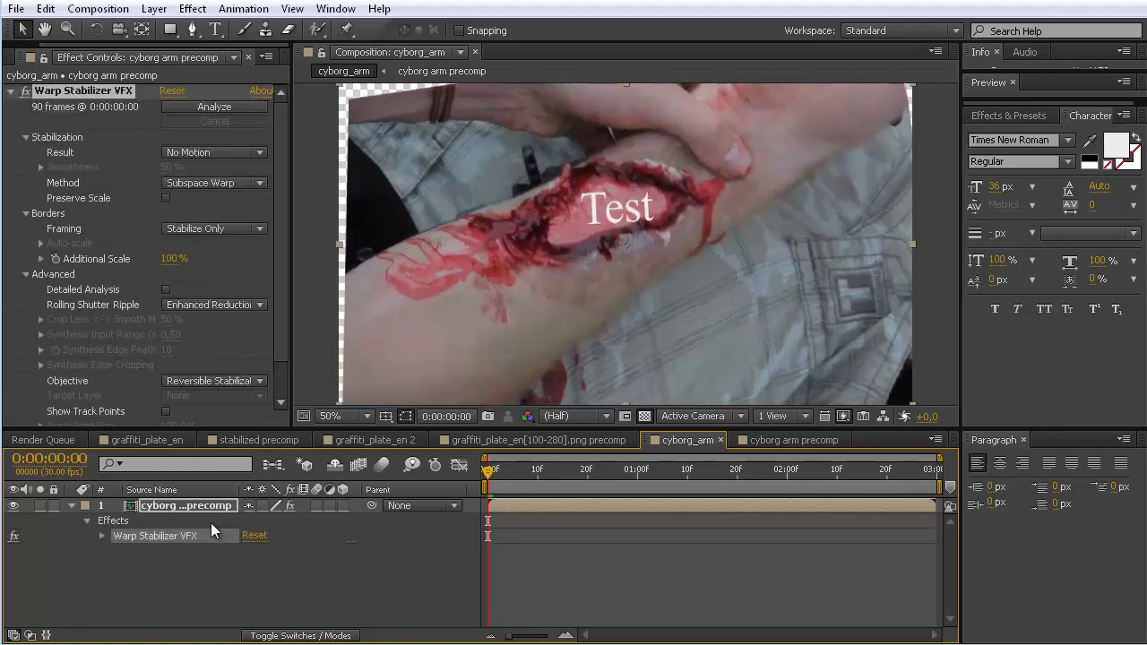
pyautogui.click(261, 380)
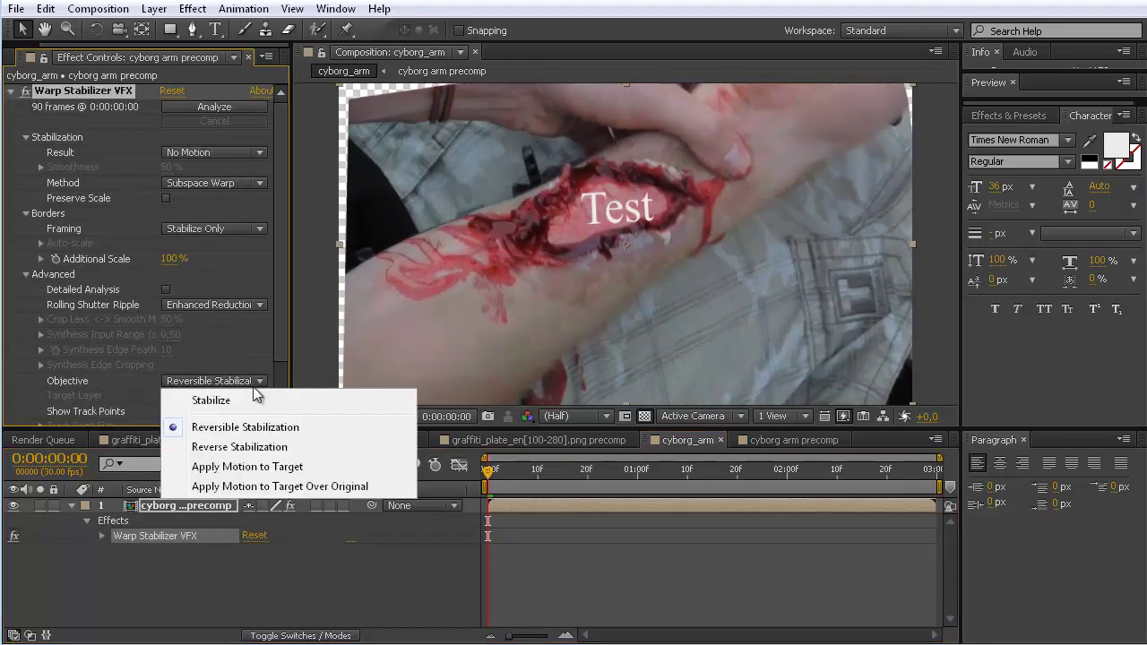
pyautogui.click(238, 446)
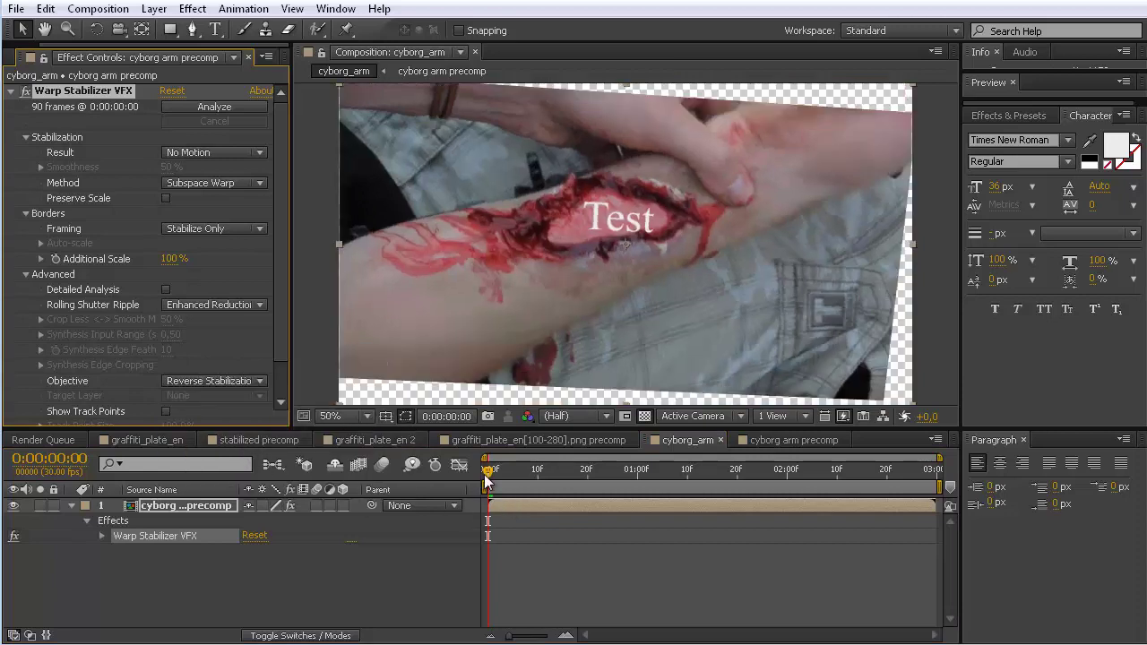
pyautogui.moveTo(488, 469); pyautogui.dragTo(862, 466)
# Step: Check the text placement in cyborg arm precomp around 0:00:02:14 and delete the Test text layer
pyautogui.click(753, 440)
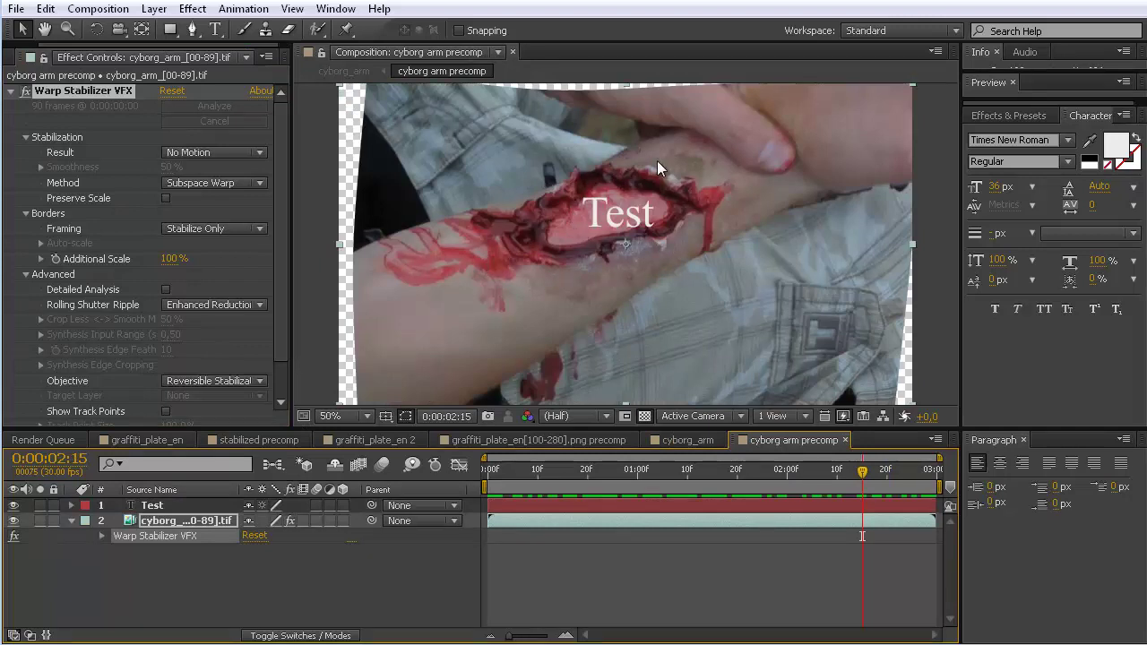
pyautogui.moveTo(862, 471)
pyautogui.mouseDown()
pyautogui.moveTo(722, 482)
pyautogui.moveTo(872, 471)
pyautogui.mouseUp()
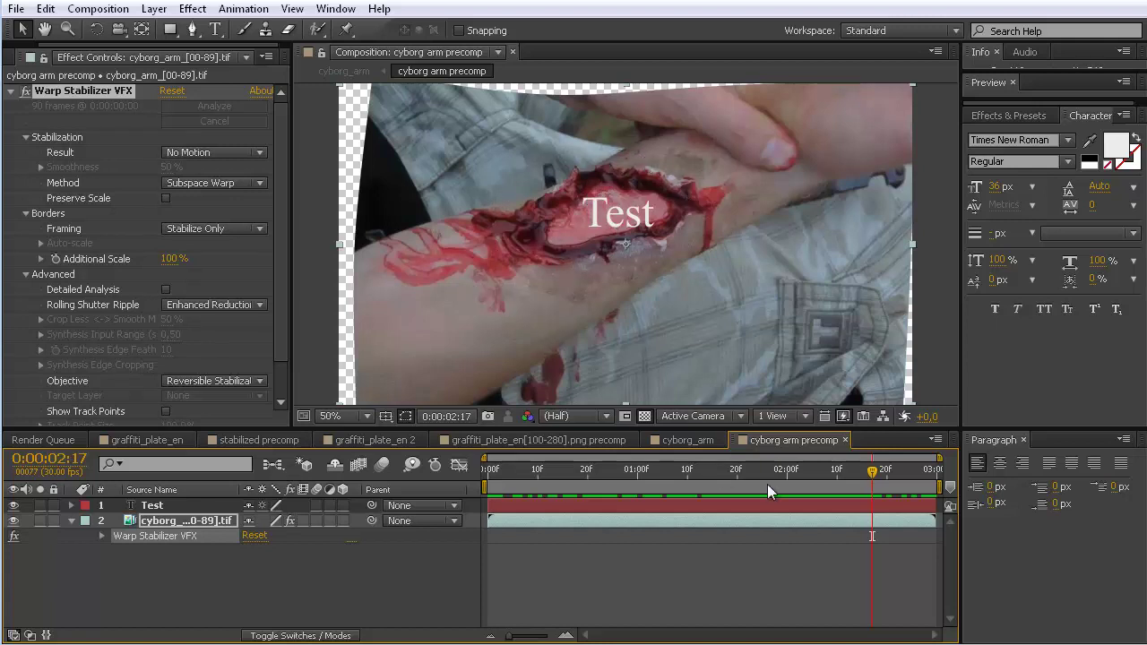
pyautogui.moveTo(757, 471); pyautogui.dragTo(857, 473)
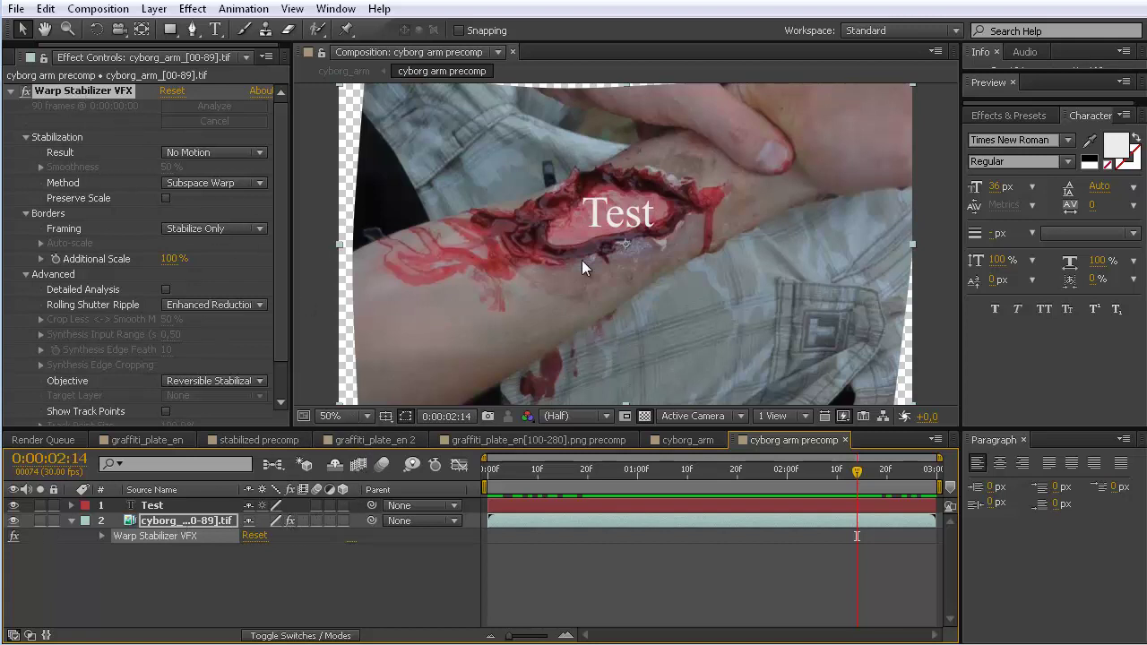
pyautogui.click(160, 507)
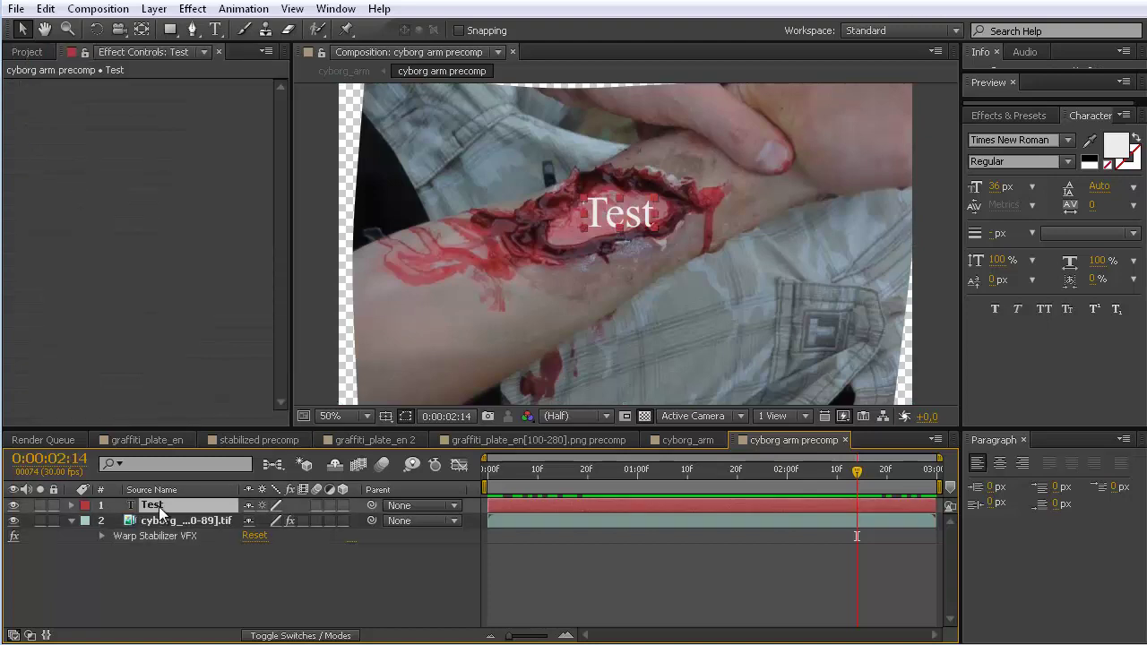
pyautogui.press('Delete')
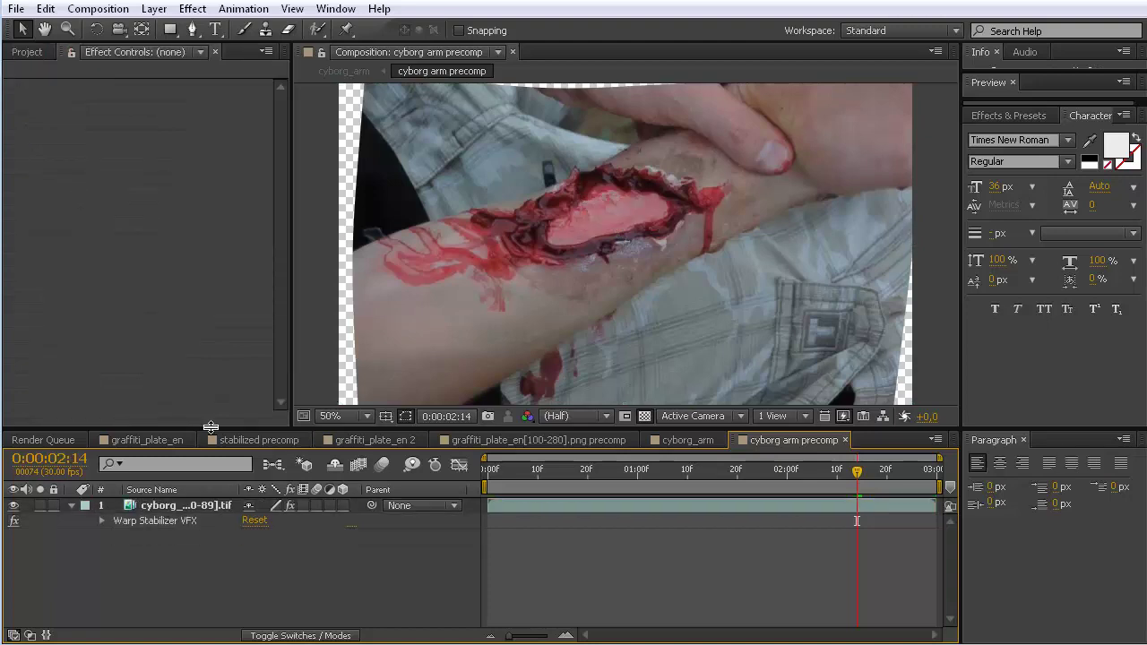
# Step: Create a black 1280 x 720 px solid above the arm footage in cyborg arm precomp and hide it
pyautogui.click(154, 9)
pyautogui.moveTo(159, 28)
pyautogui.click(322, 46)
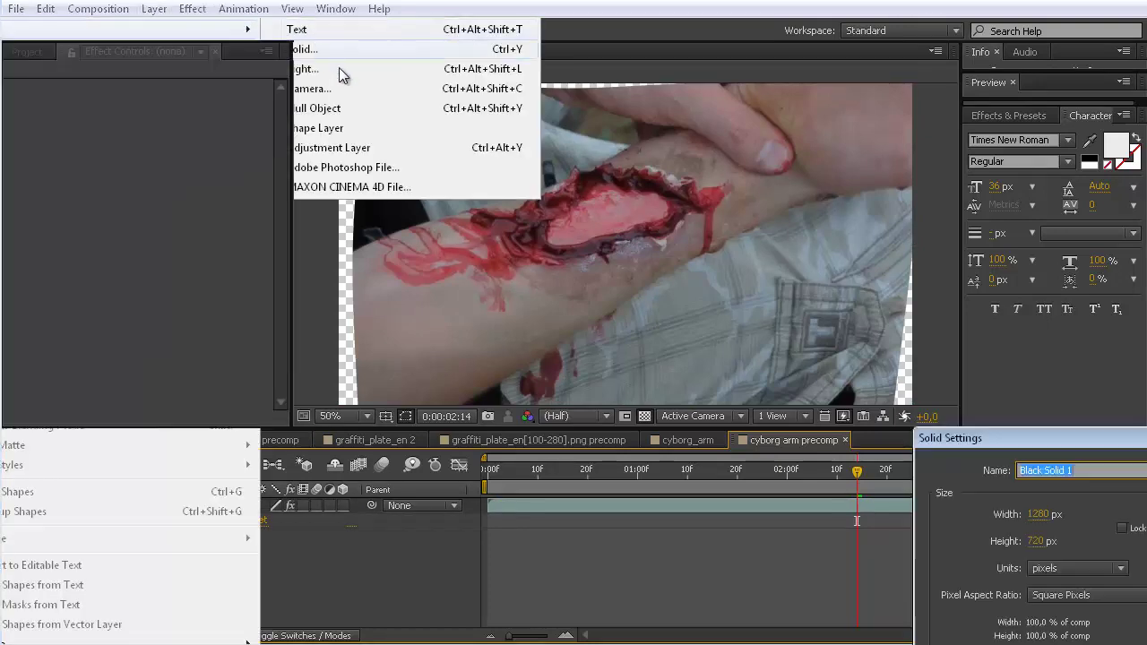
pyautogui.moveTo(1073, 433); pyautogui.dragTo(904, 239)
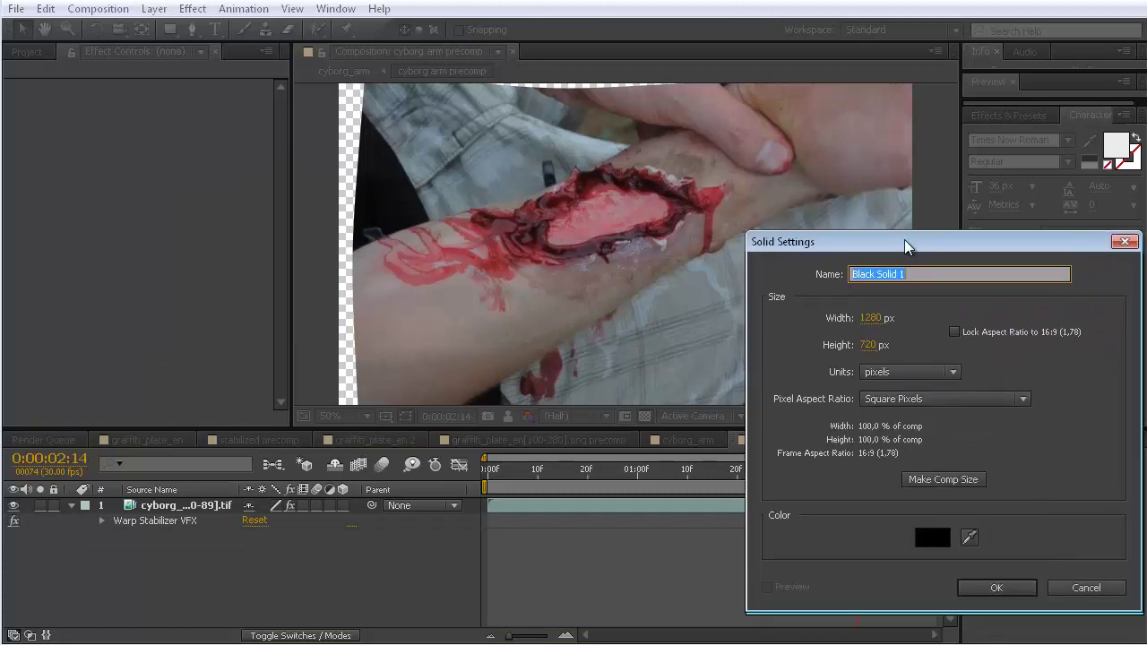
pyautogui.click(968, 590)
pyautogui.click(13, 506)
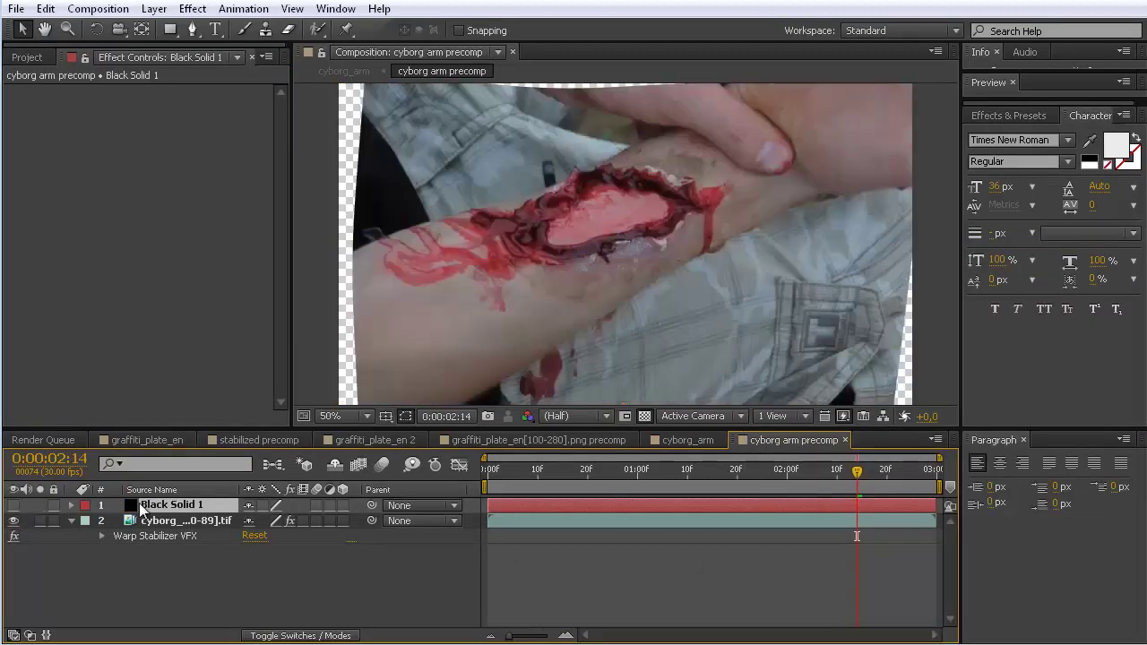
# Step: Draw a closed RotoBezier mask with the Pen tool on the black solid, around the wound's pink inner area
pyautogui.click(192, 29)
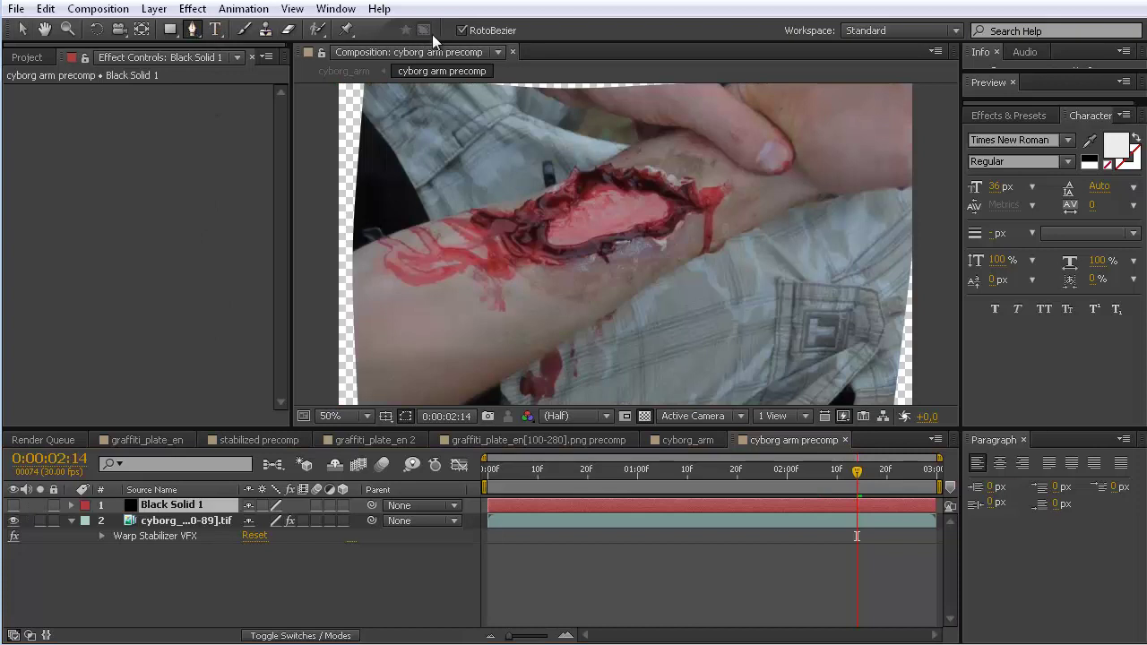
pyautogui.click(555, 218)
pyautogui.click(575, 207)
pyautogui.click(595, 190)
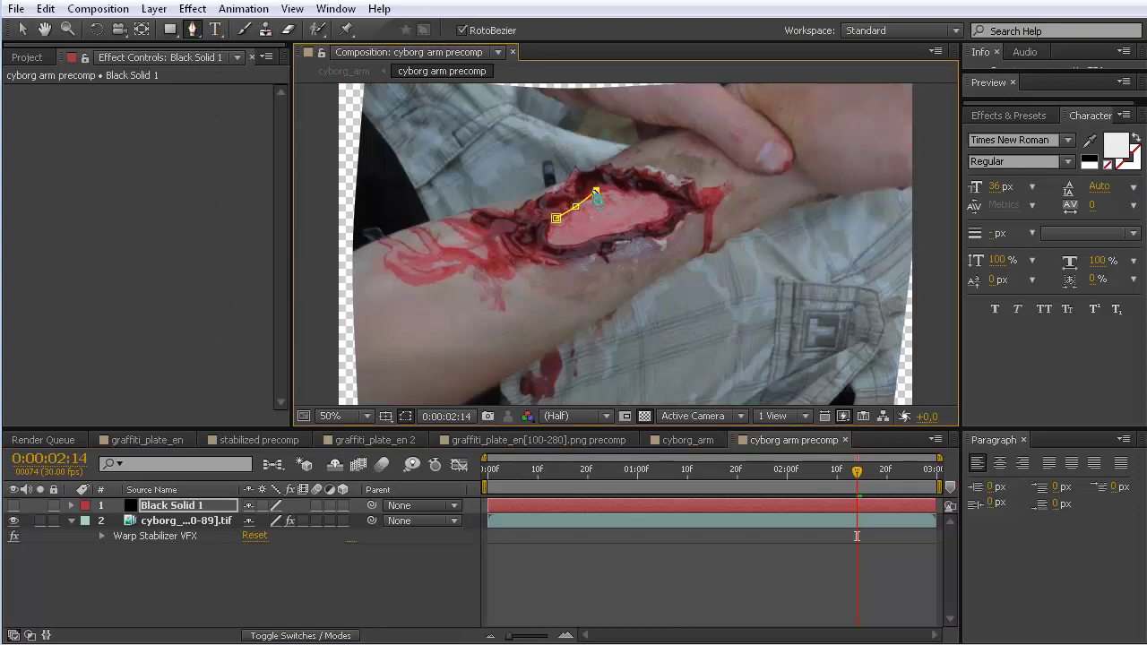
pyautogui.click(621, 189)
pyautogui.click(637, 194)
pyautogui.click(654, 195)
pyautogui.click(666, 206)
pyautogui.click(666, 220)
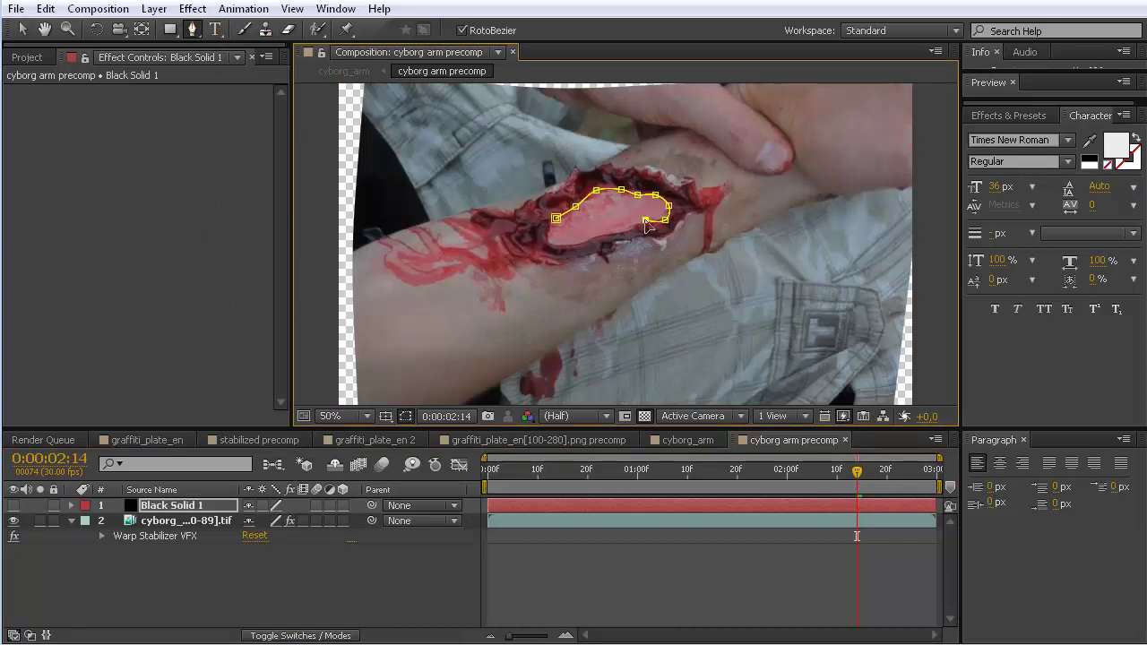
pyautogui.click(646, 221)
pyautogui.click(608, 231)
pyautogui.click(586, 239)
pyautogui.click(561, 245)
pyautogui.click(556, 218)
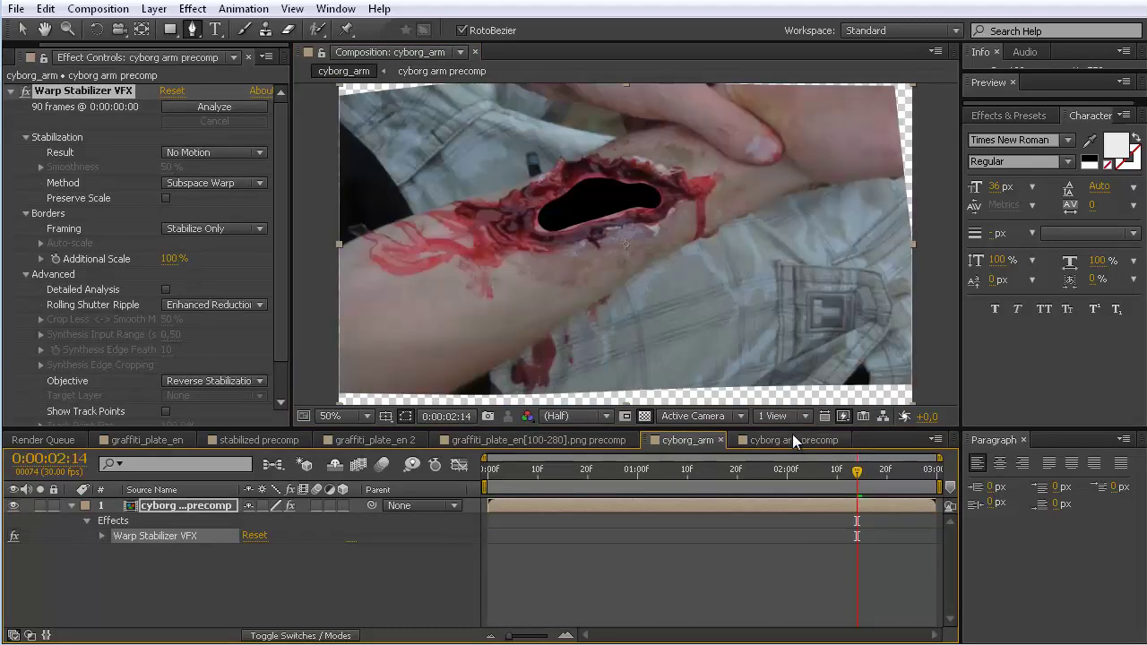
# Step: Check the masked wound in cyborg_arm at 0:00:01:05, then place the original TIFF footage beneath the precomp layer and return to 0:00:00:00
pyautogui.moveTo(856, 475); pyautogui.dragTo(662, 456)
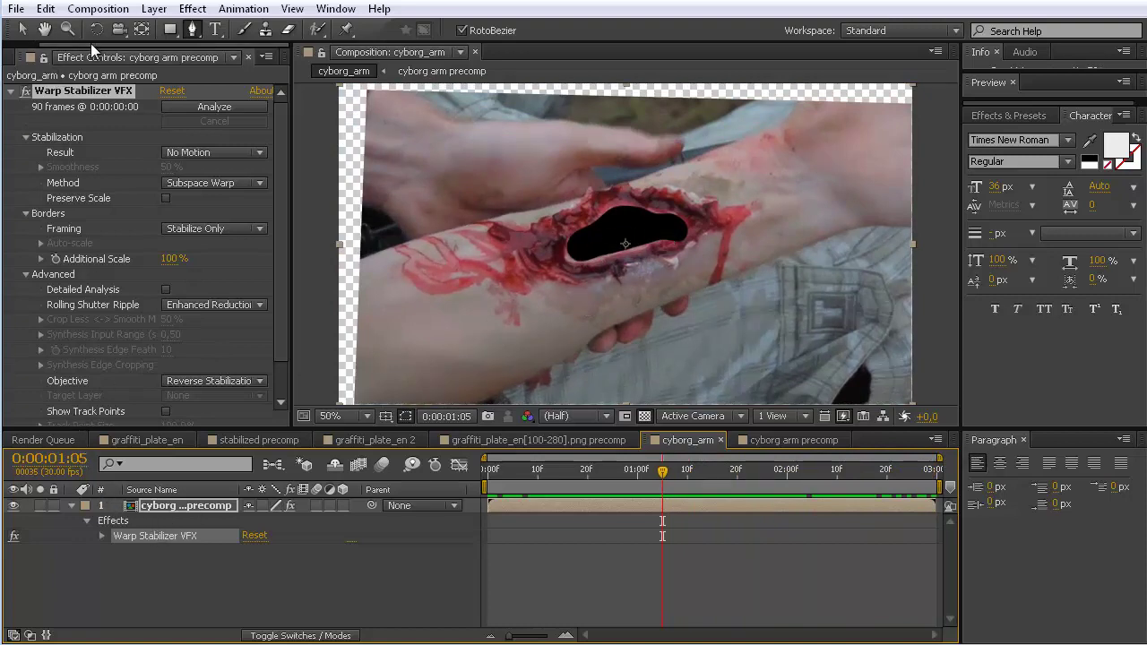
pyautogui.click(27, 56)
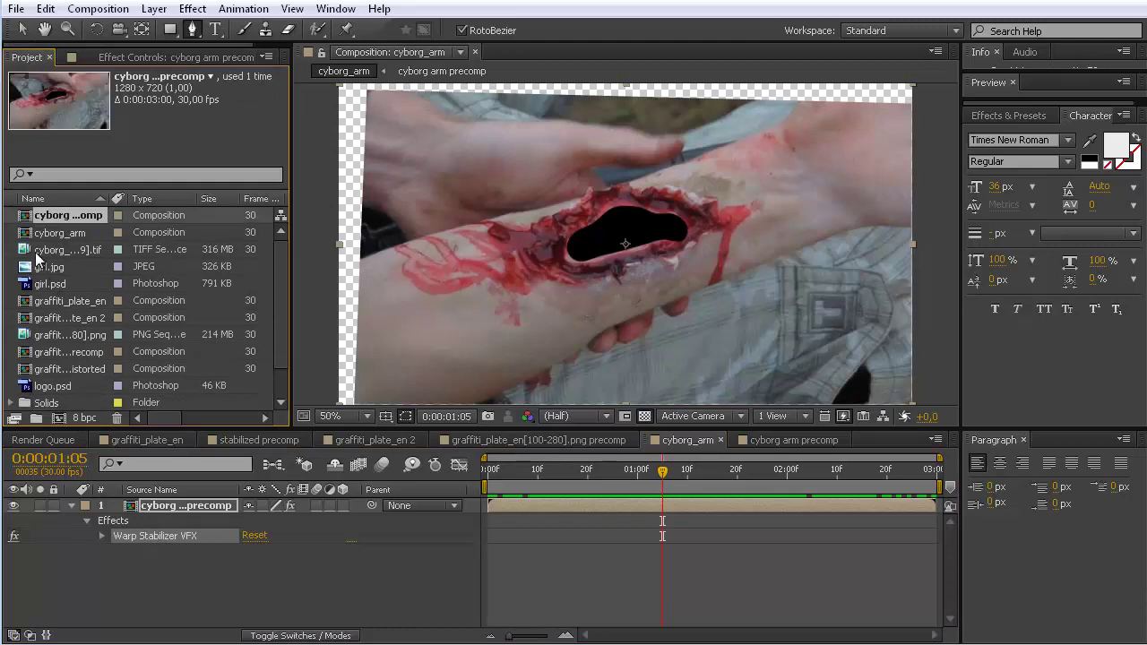
pyautogui.click(32, 253)
pyautogui.moveTo(28, 255); pyautogui.dragTo(139, 573)
pyautogui.moveTo(665, 471); pyautogui.dragTo(466, 469)
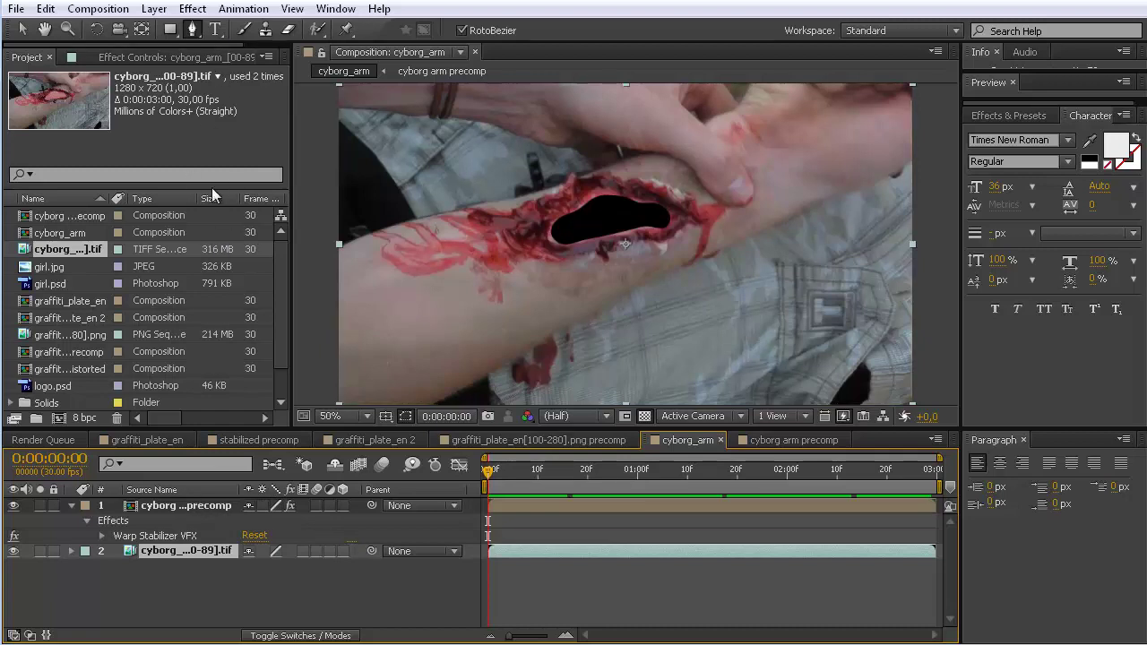
# Step: Review the Warp Stabilizer VFX settings on the precomp layer in cyborg_arm
pyautogui.click(167, 535)
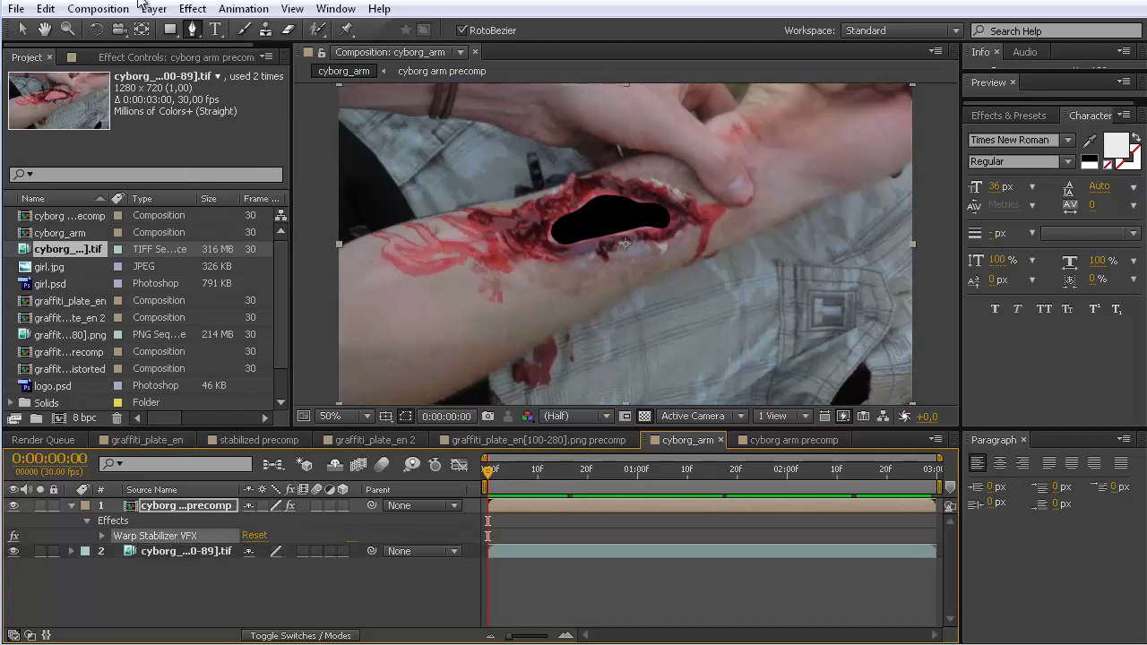
pyautogui.click(153, 54)
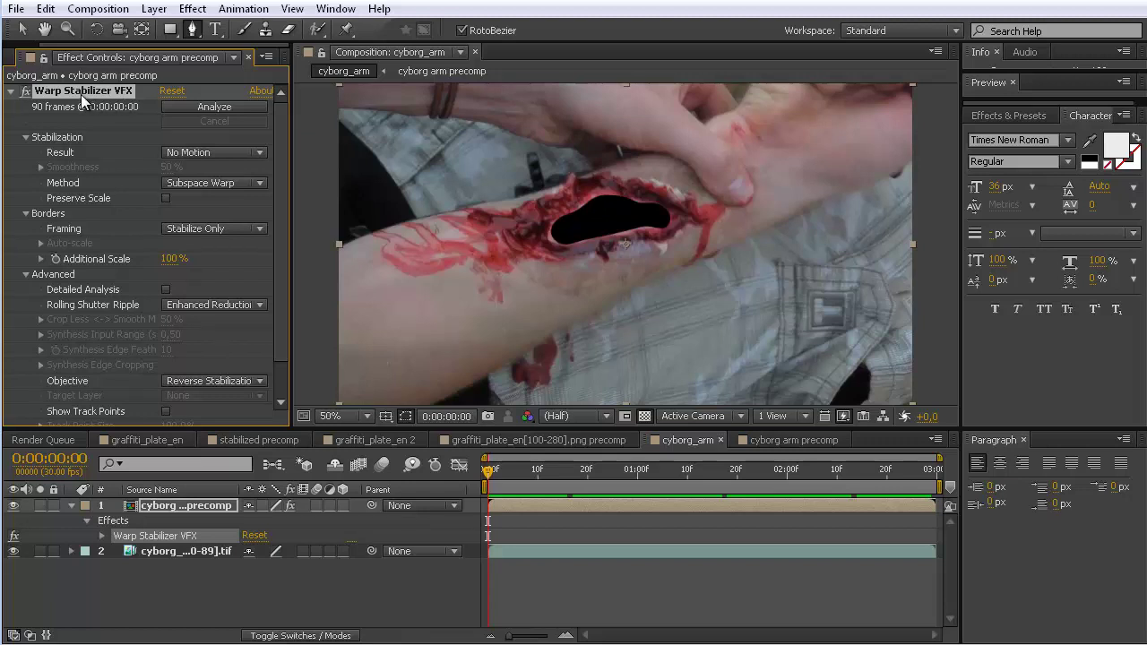
pyautogui.click(556, 231)
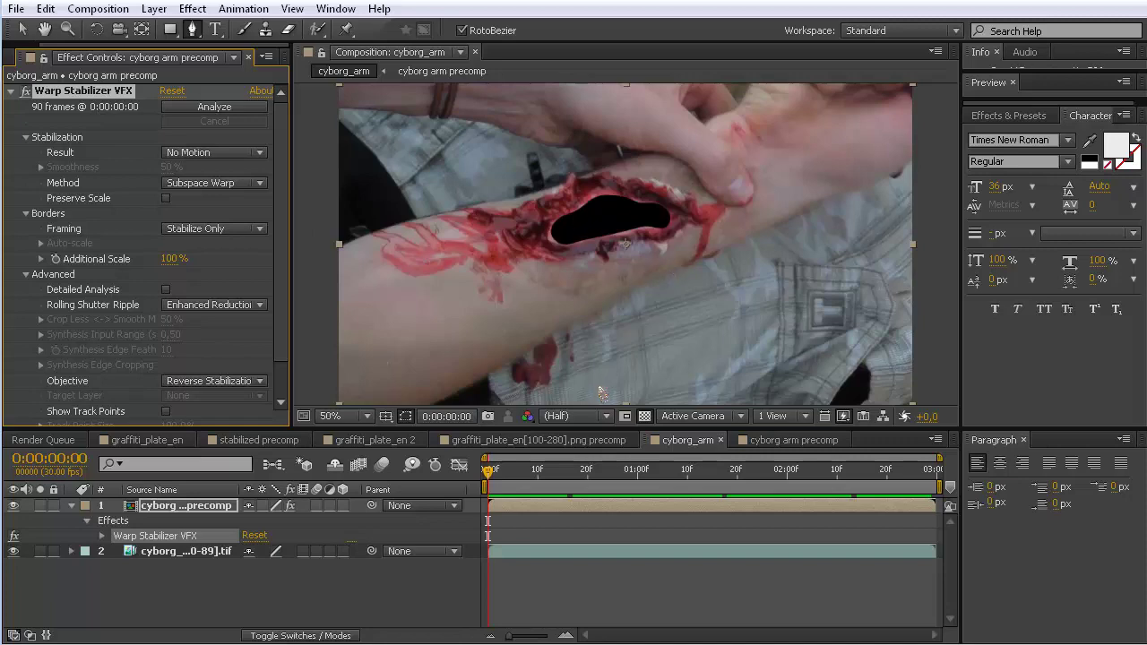